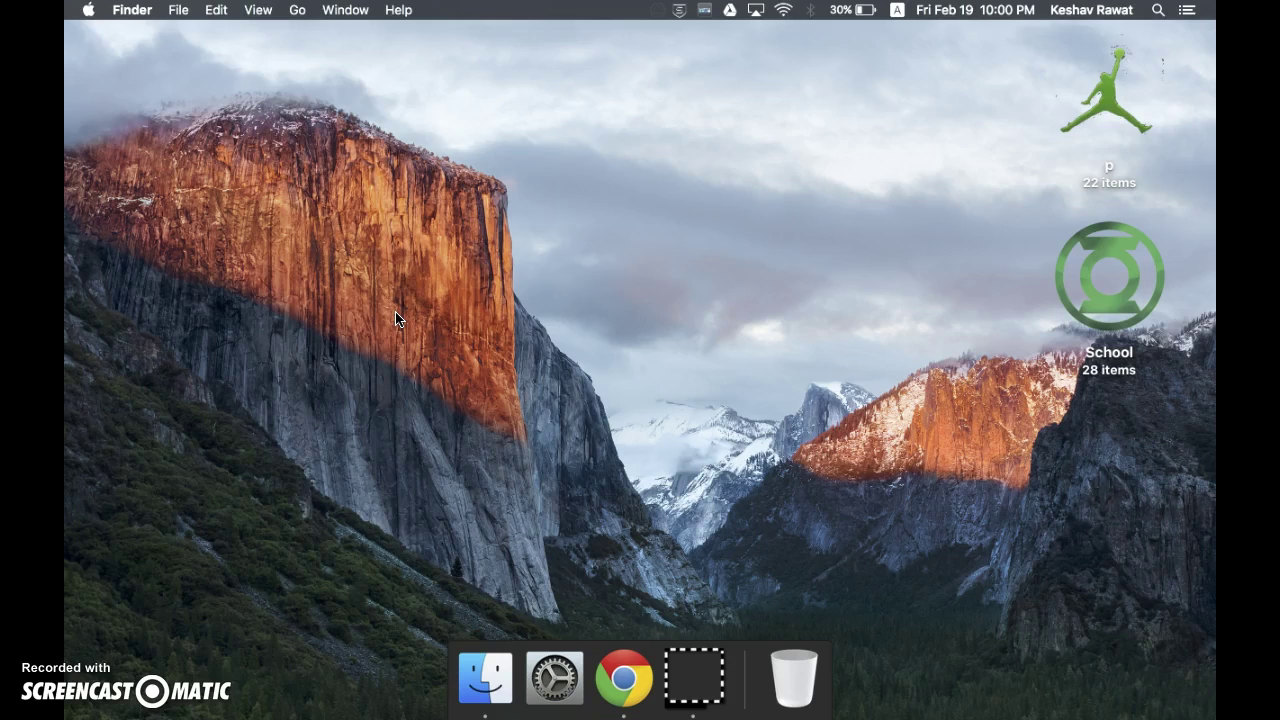
# Step: Search the computer for "word" and open the Microsoft Word version stored in Applications
pyautogui.press('super+space')
pyautogui.write('scre')
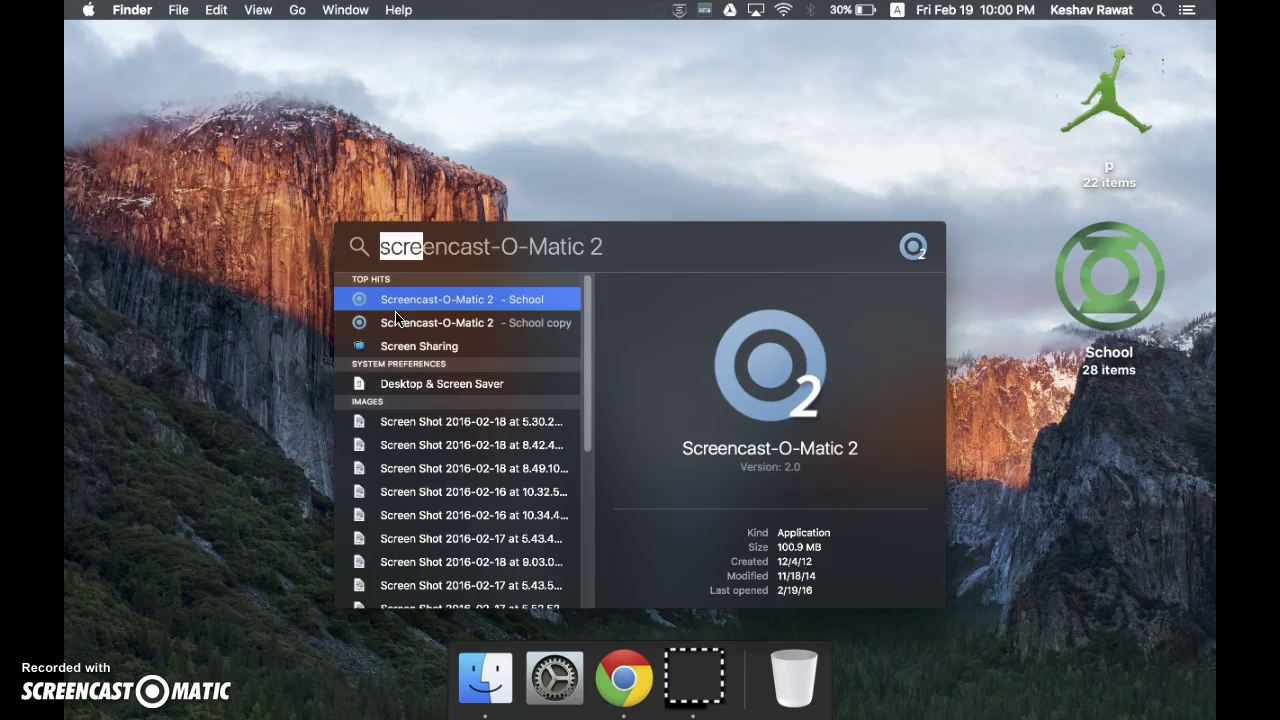
pyautogui.write('word')
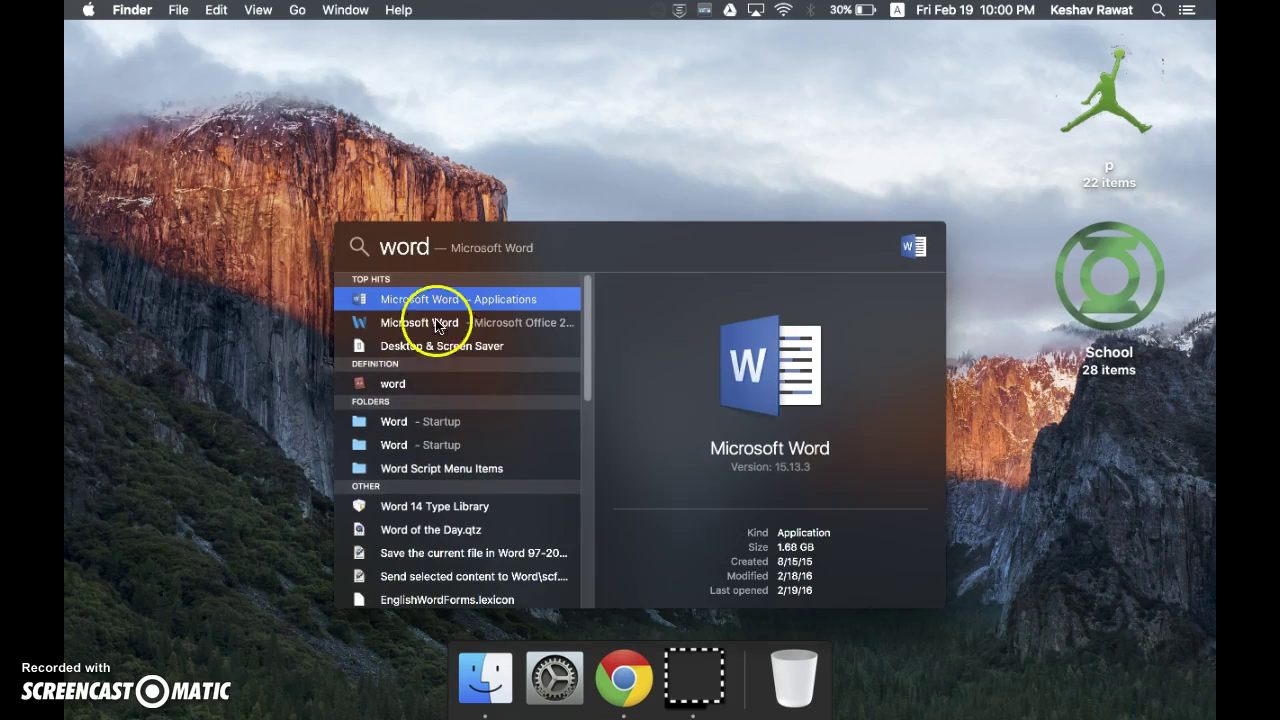
pyautogui.click(449, 298)
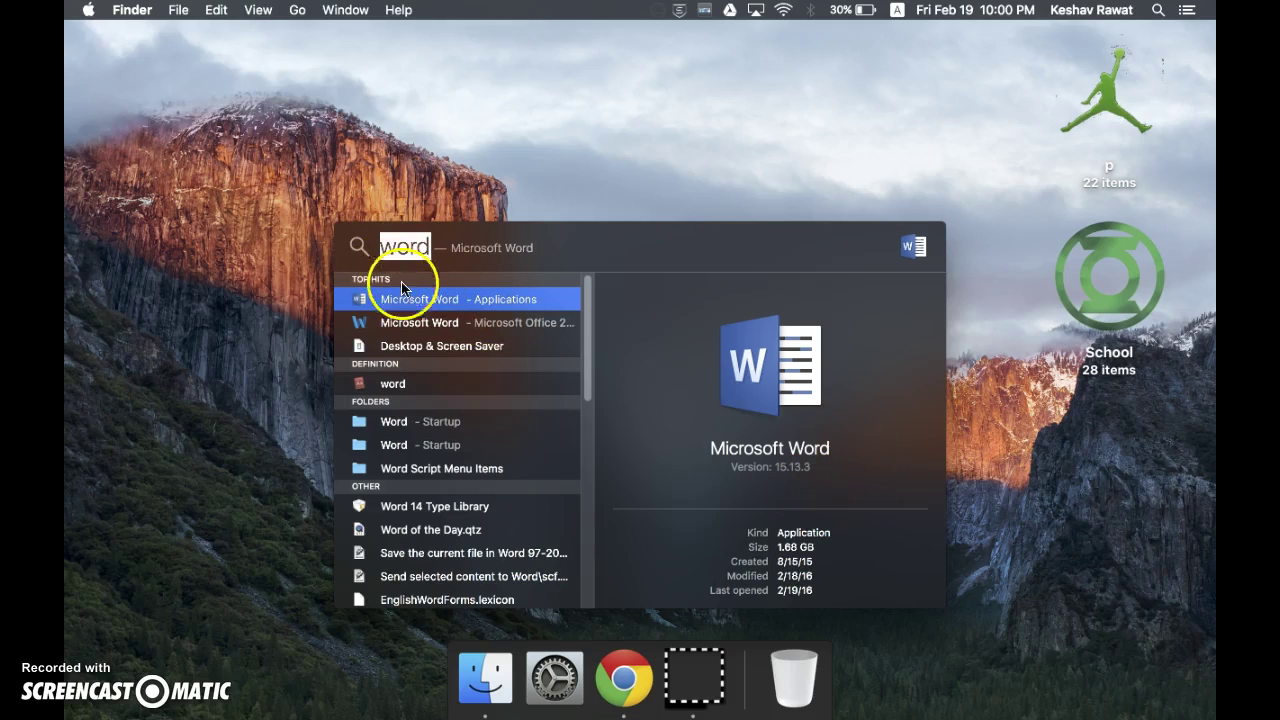
pyautogui.doubleClick(410, 292)
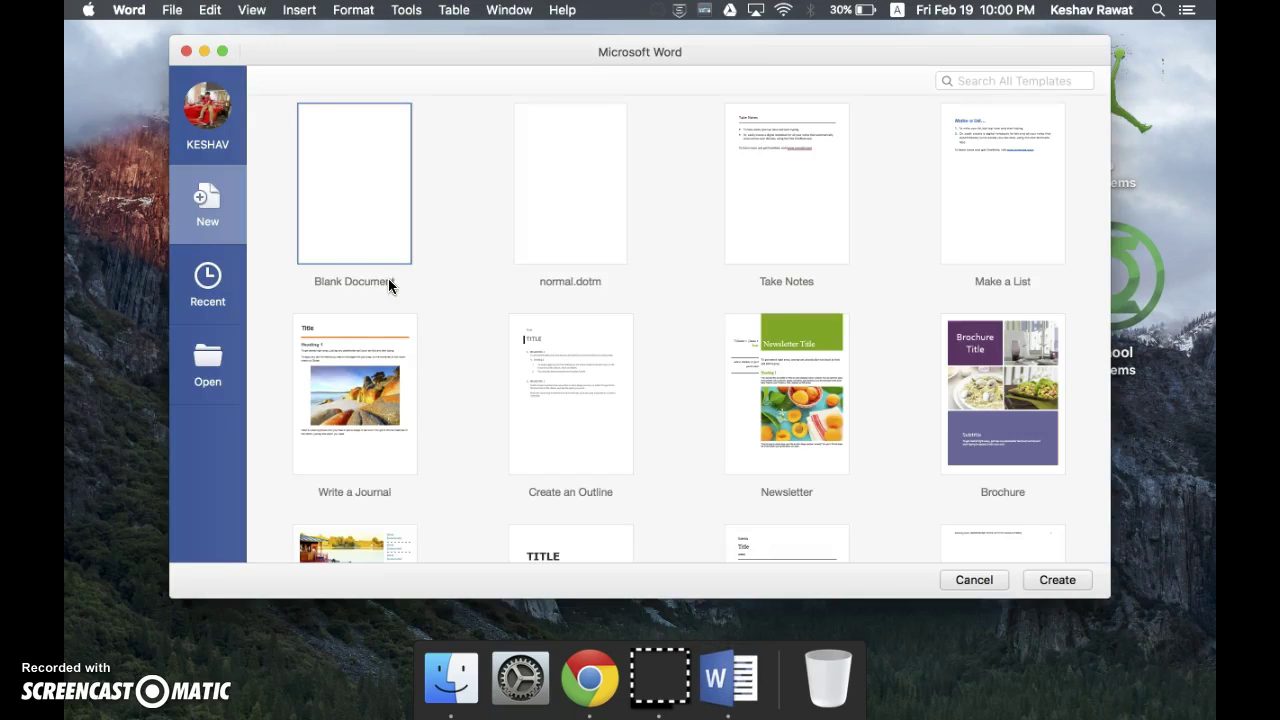
# Step: Browse the available templates and create a new document from the Blank Document template
pyautogui.click(394, 222)
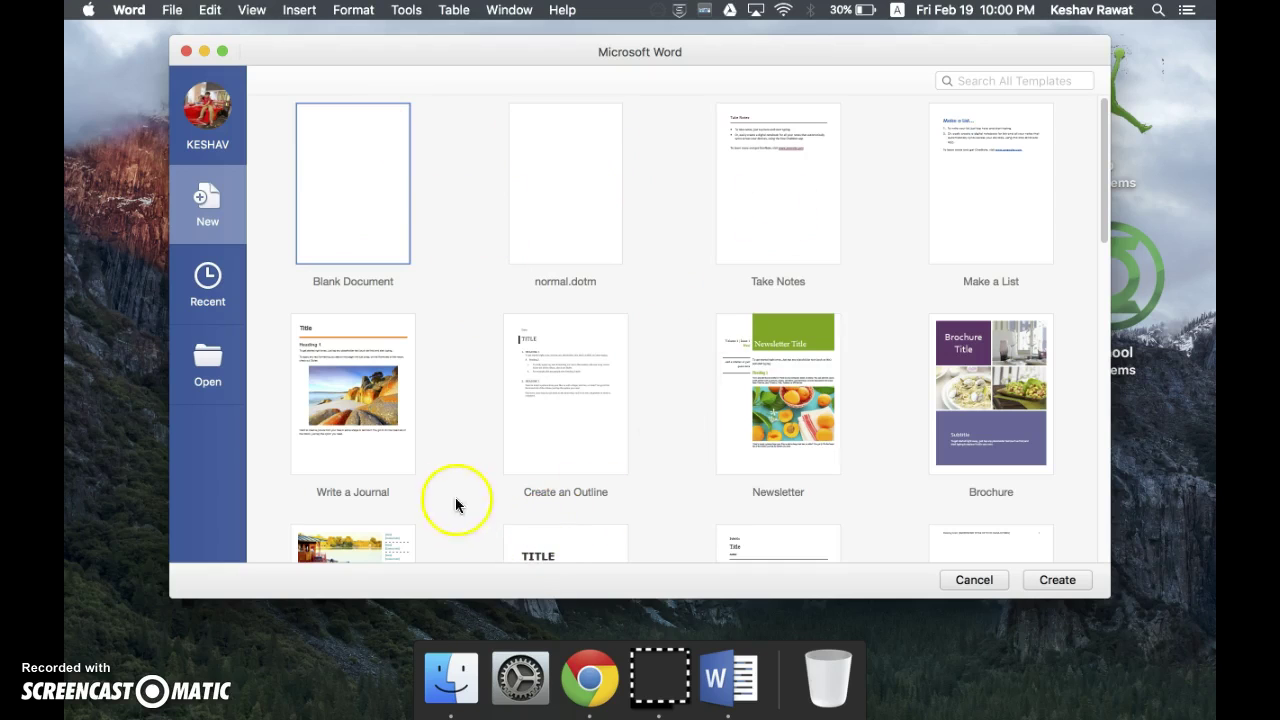
pyautogui.scroll(-6, 749, 349)
pyautogui.scroll(-11, 741, 350)
pyautogui.scroll(-3, 740, 354)
pyautogui.scroll(20, 740, 354)
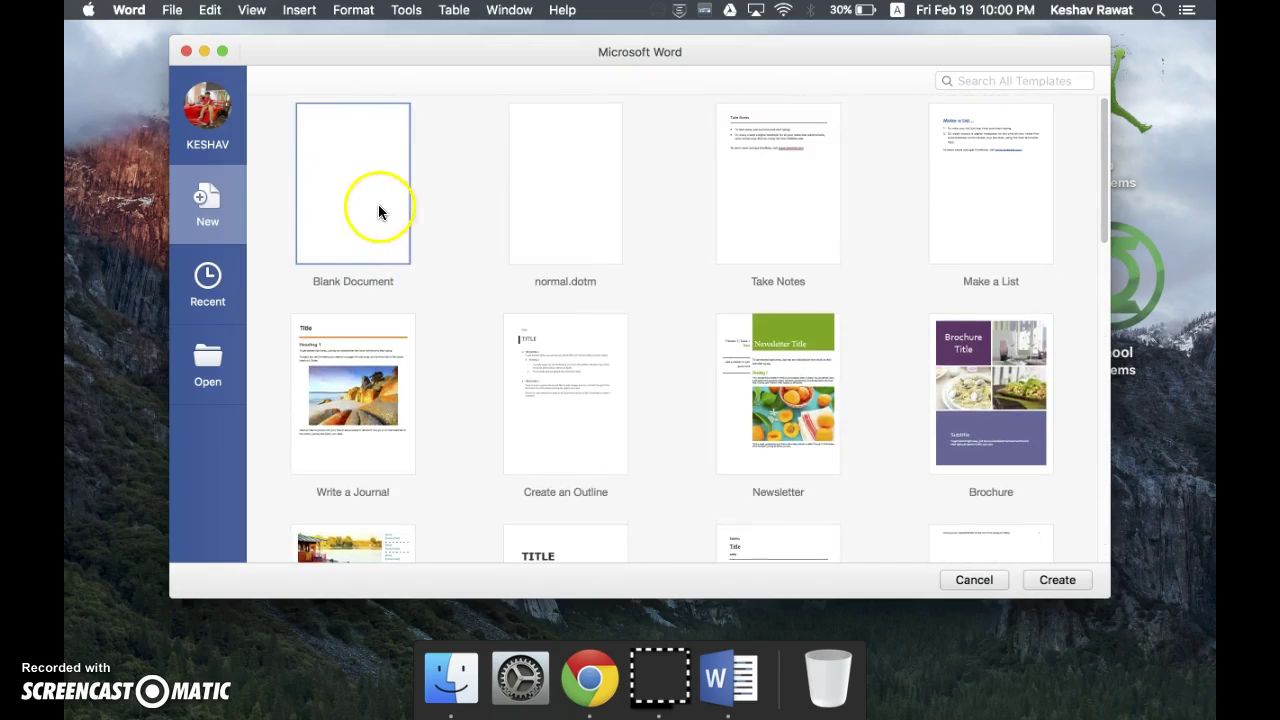
pyautogui.doubleClick(379, 207)
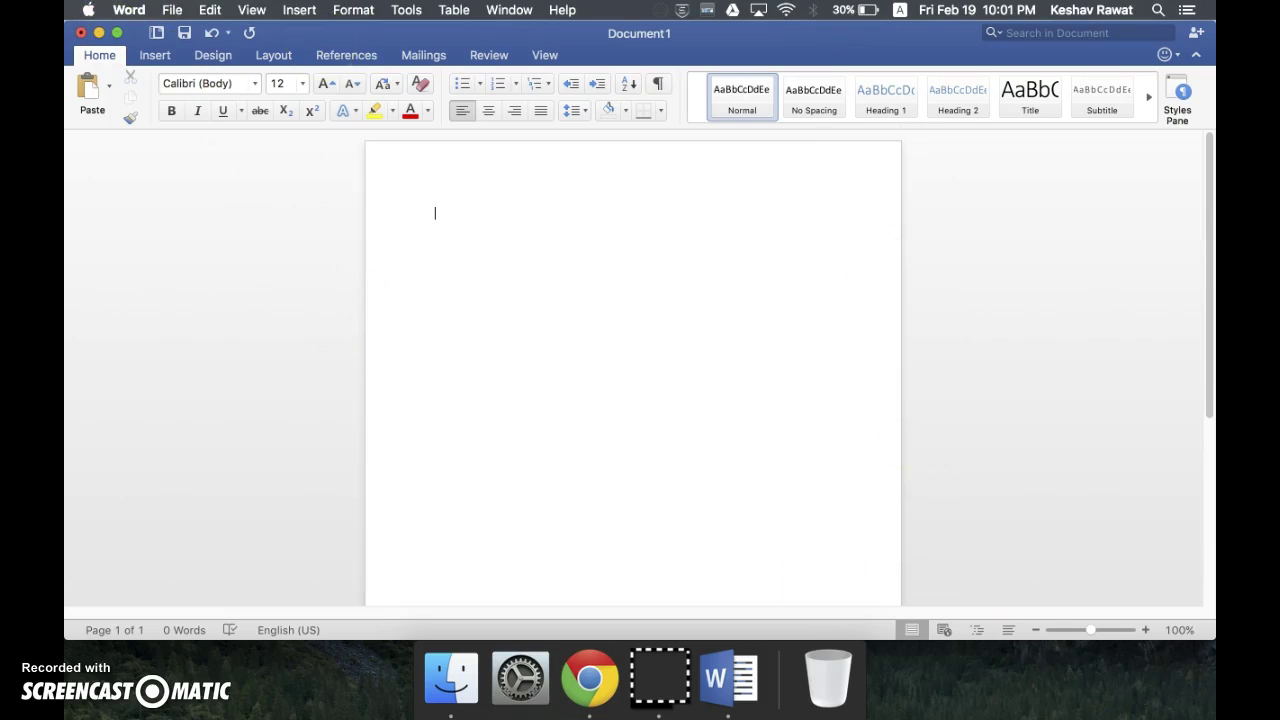
# Step: Launch the Microsoft Office 2011 version of Word through the computer's search and continue past its welcome screen
pyautogui.press('super+space')
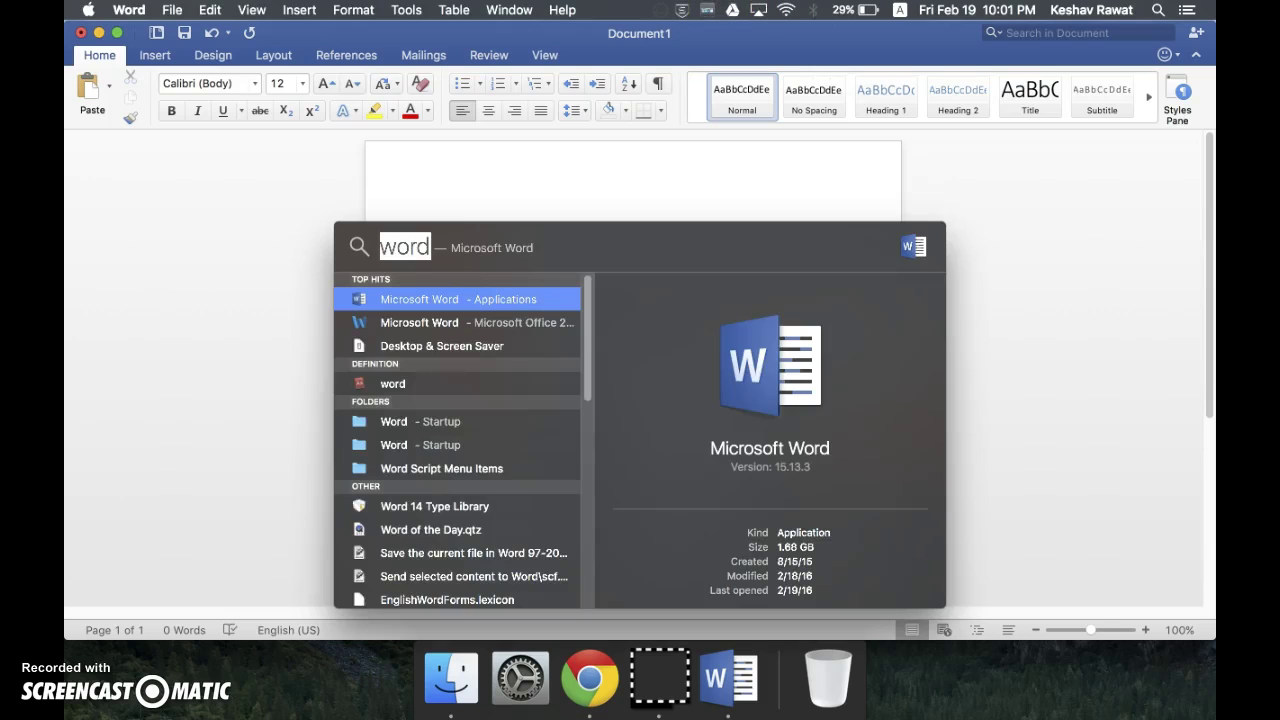
pyautogui.click(530, 323)
pyautogui.doubleClick(530, 323)
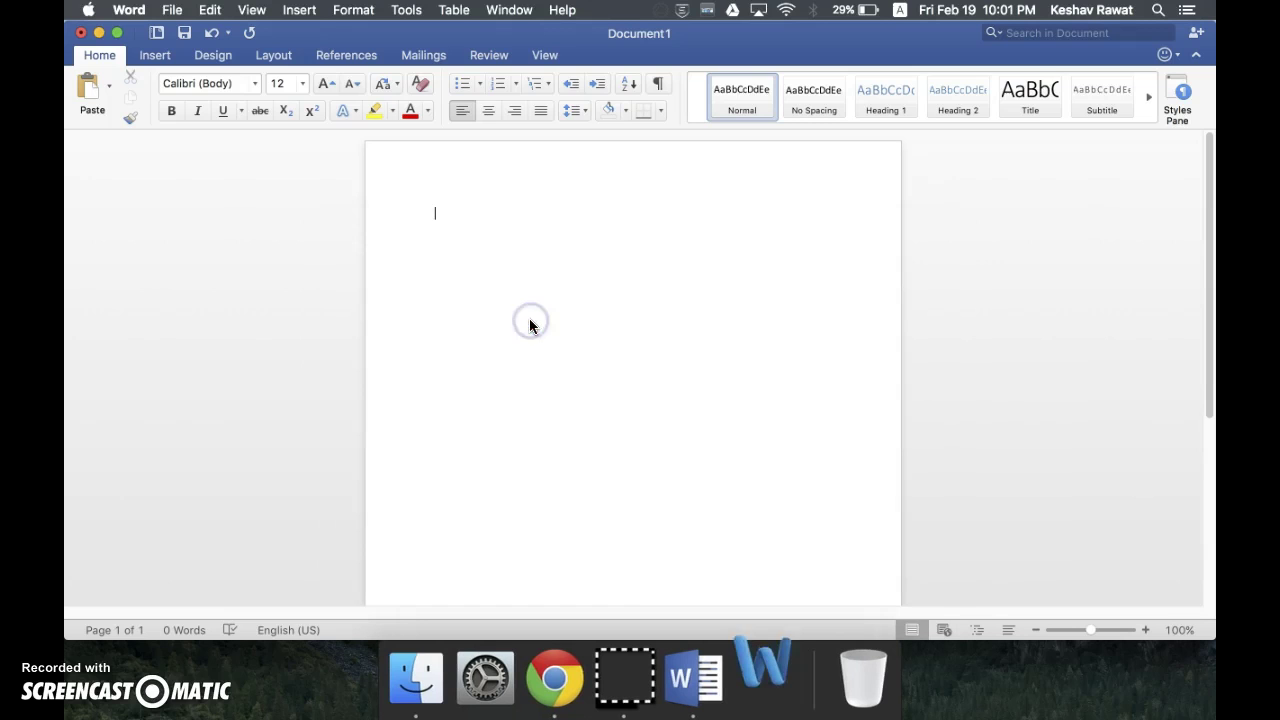
pyautogui.click(663, 260)
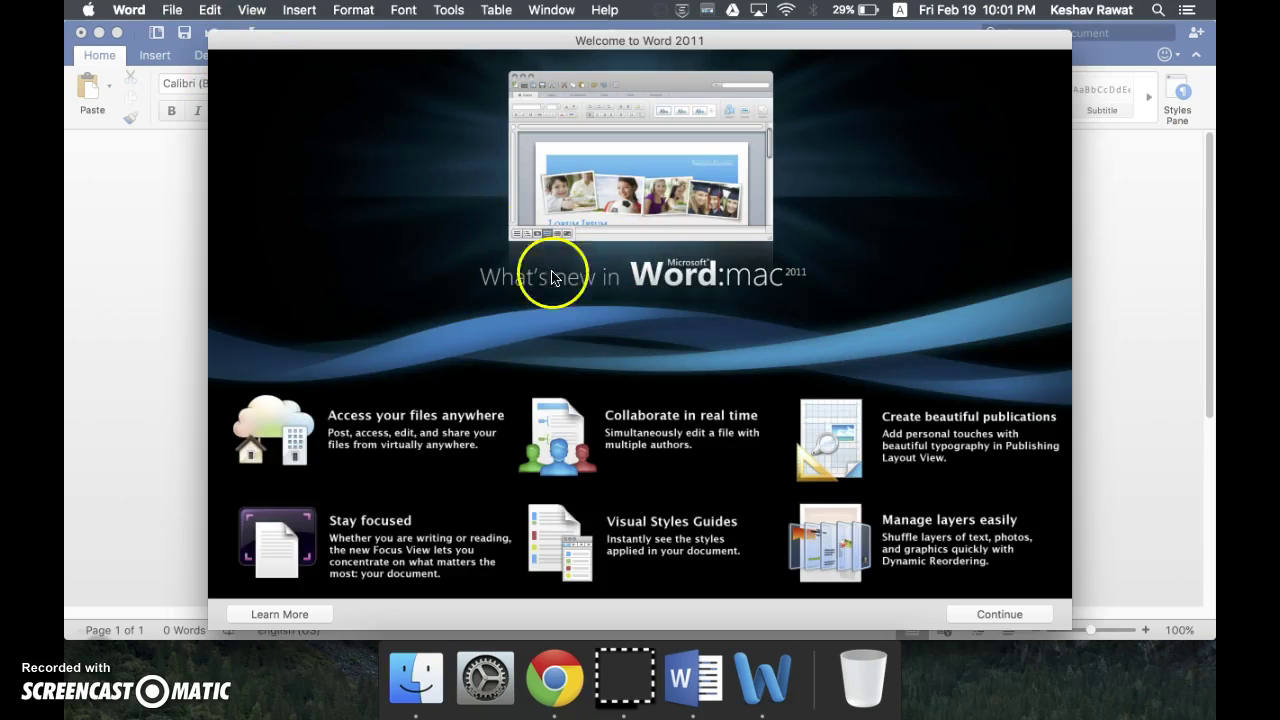
pyautogui.click(975, 607)
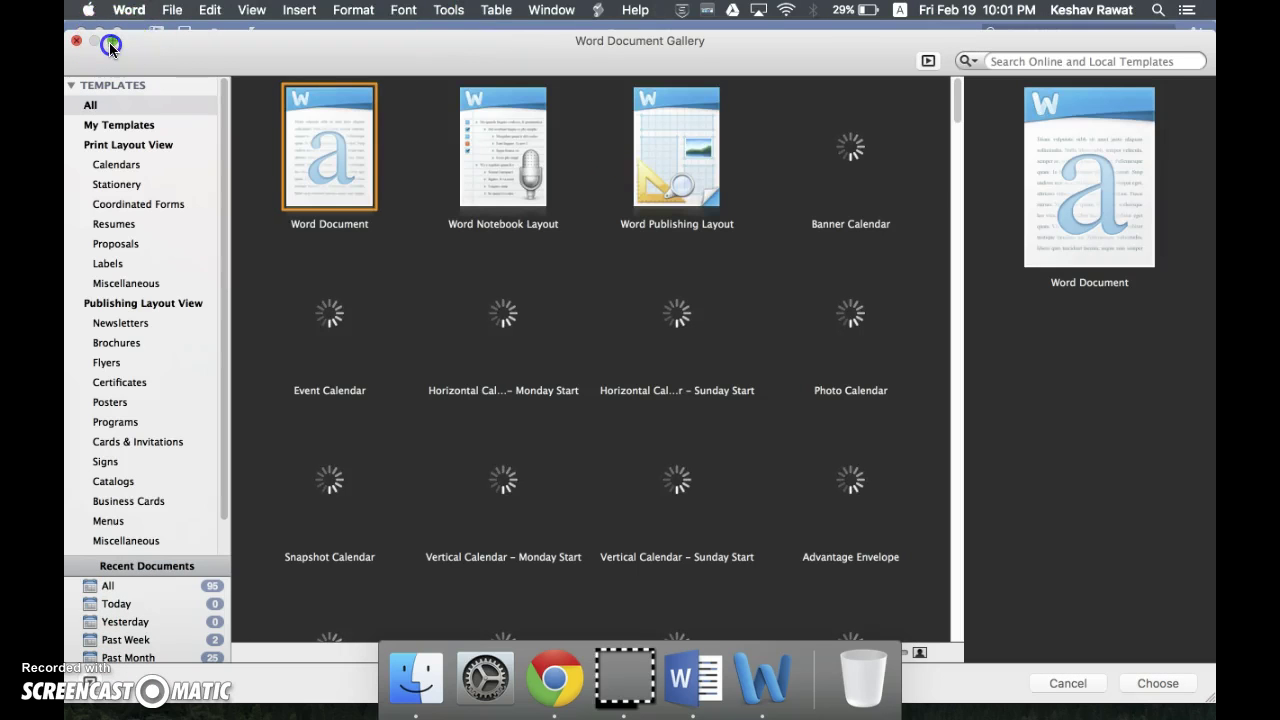
# Step: Create a new blank document from the Word Document template in the Word Document Gallery
pyautogui.click(110, 42)
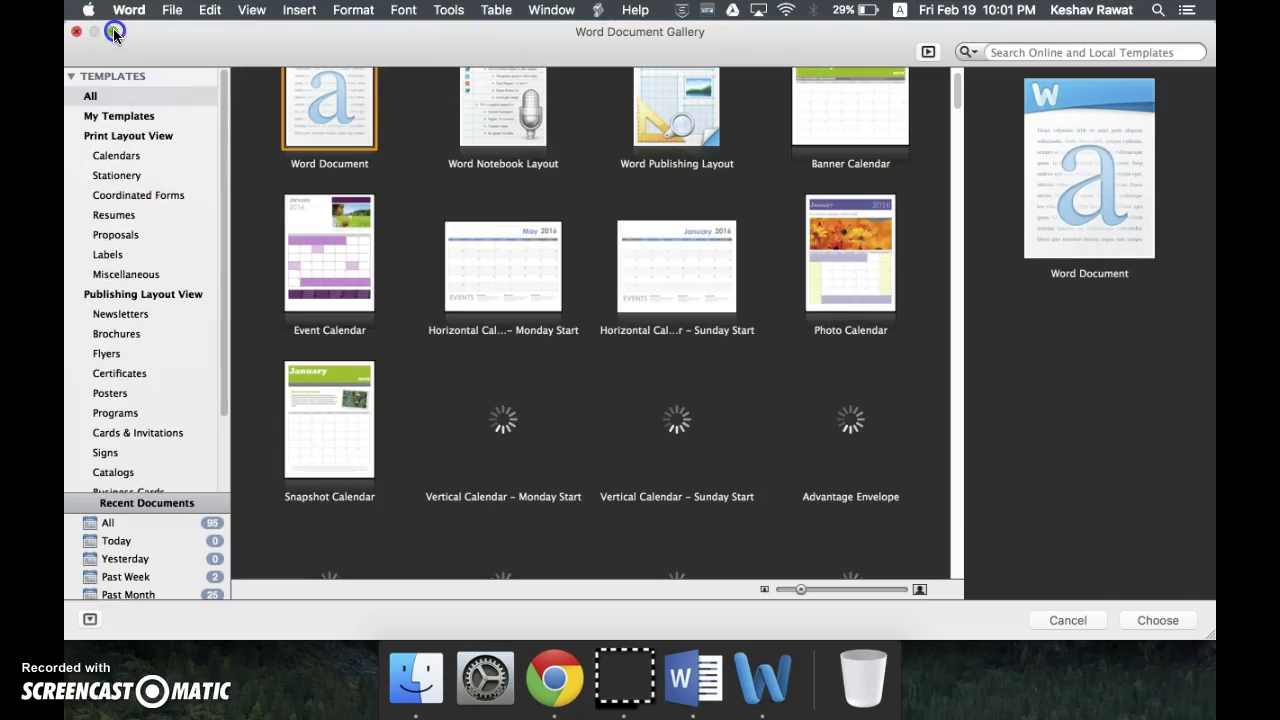
pyautogui.click(113, 33)
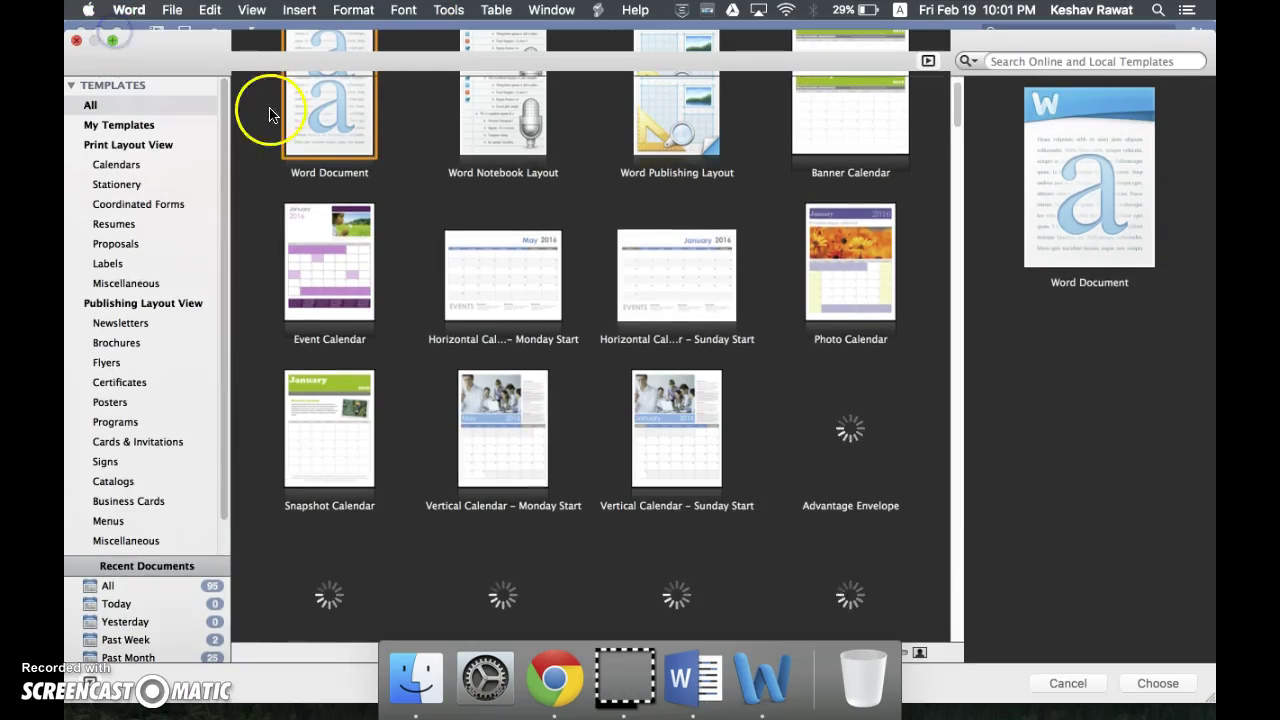
pyautogui.click(111, 38)
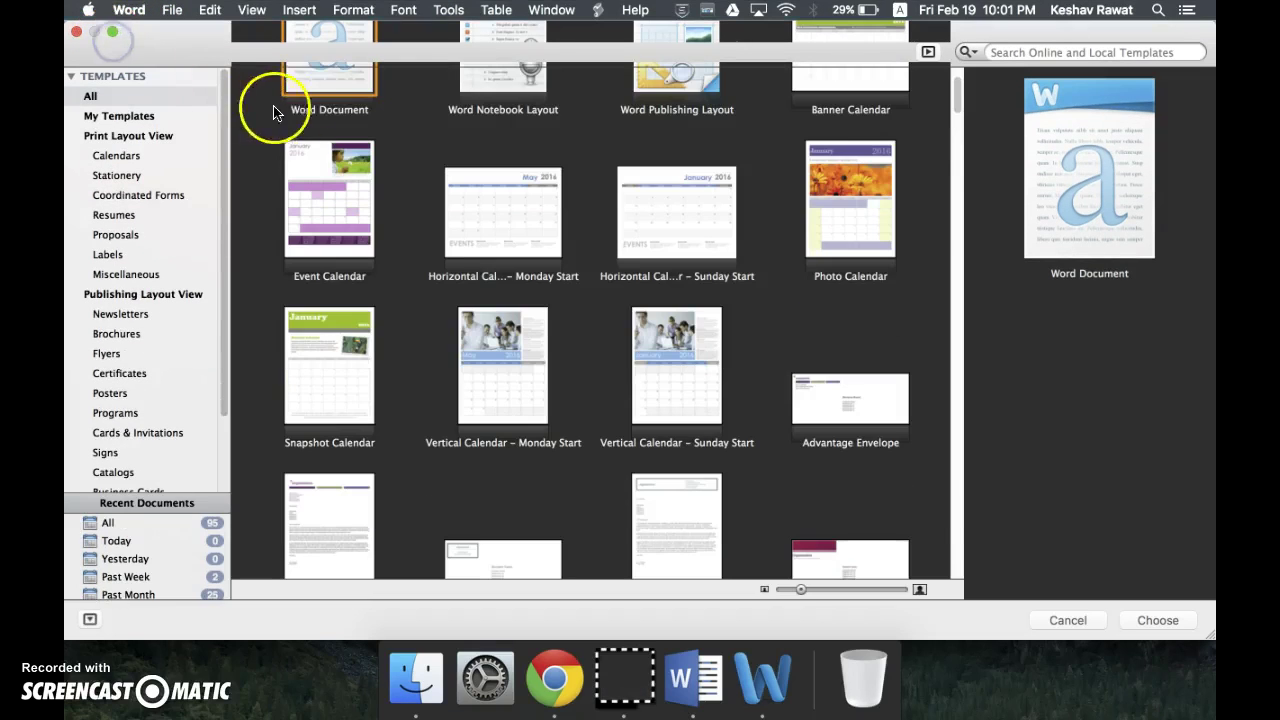
pyautogui.click(325, 90)
pyautogui.doubleClick(329, 93)
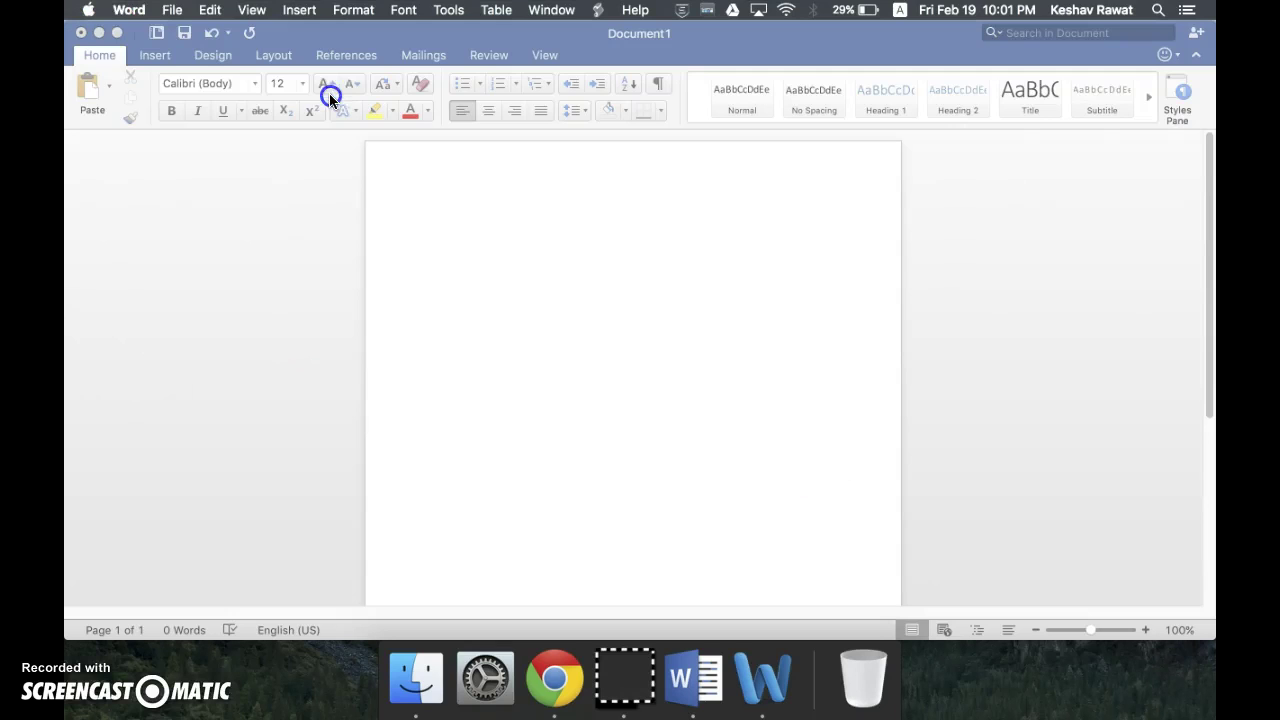
# Step: Bring the new Word 2011 document to the front, reposition its window and dismiss the Print Layout View tip
pyautogui.click(589, 597)
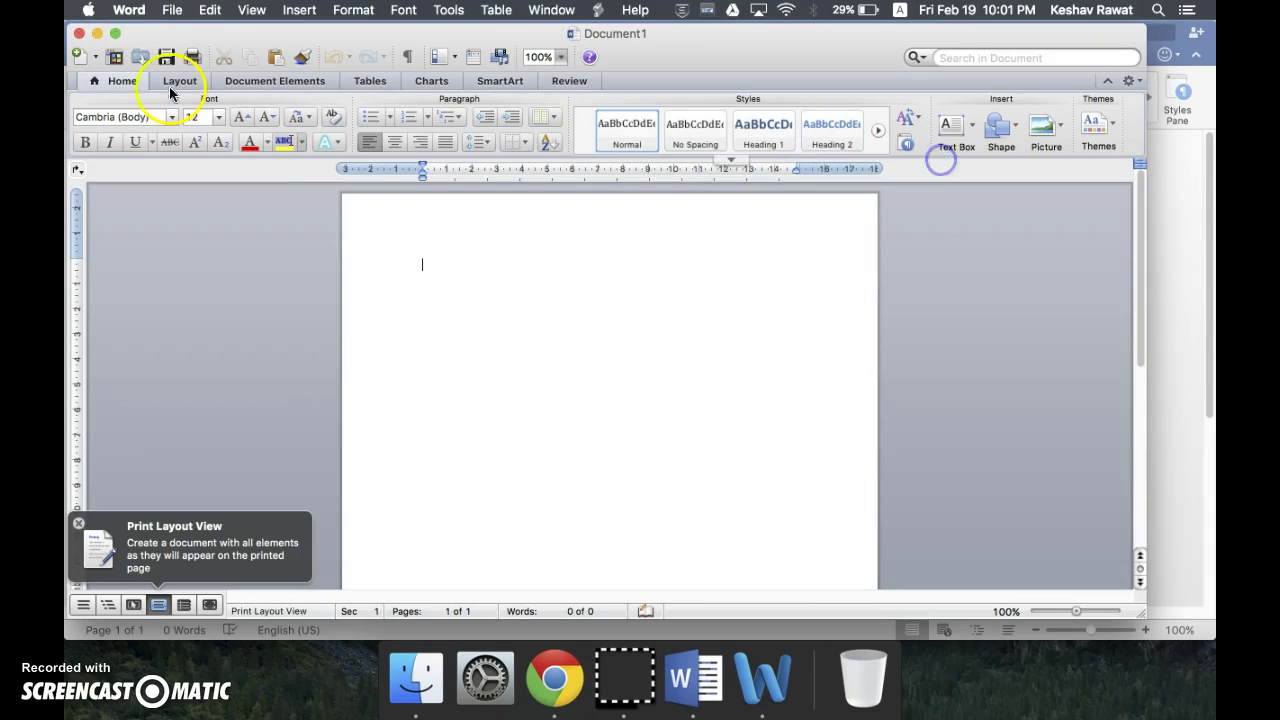
pyautogui.click(115, 34)
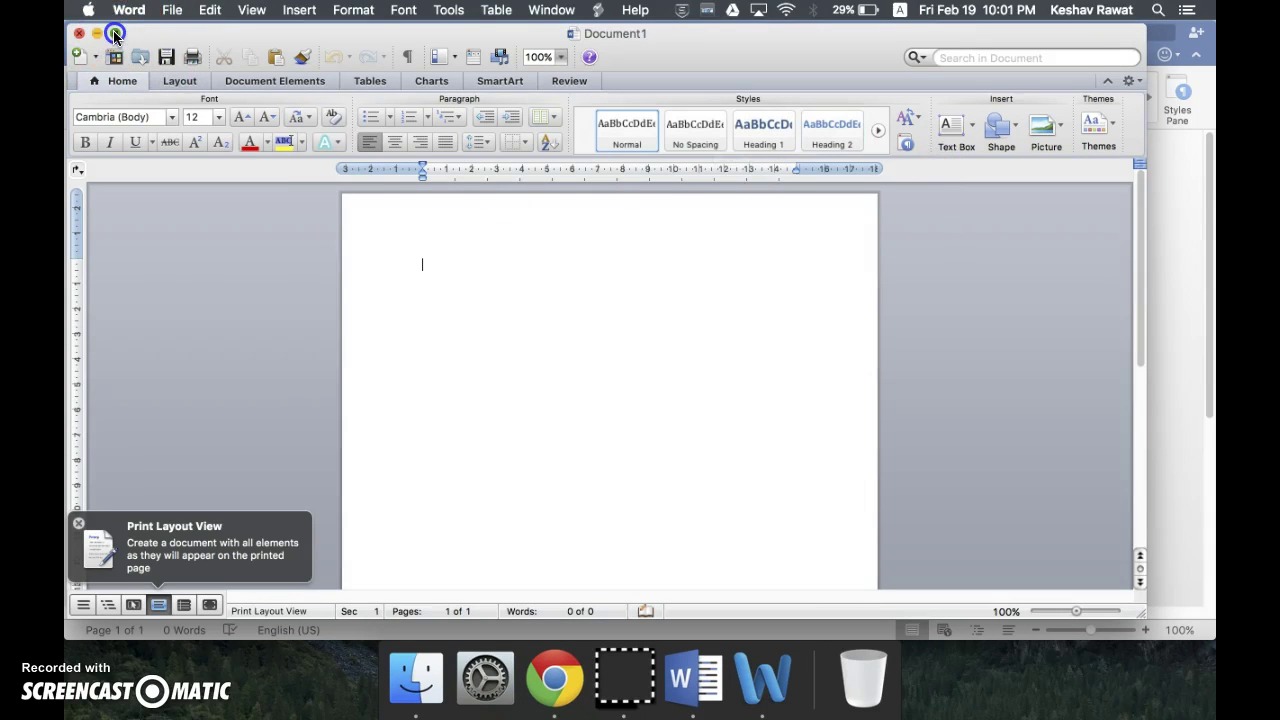
pyautogui.moveTo(196, 35); pyautogui.dragTo(238, 25)
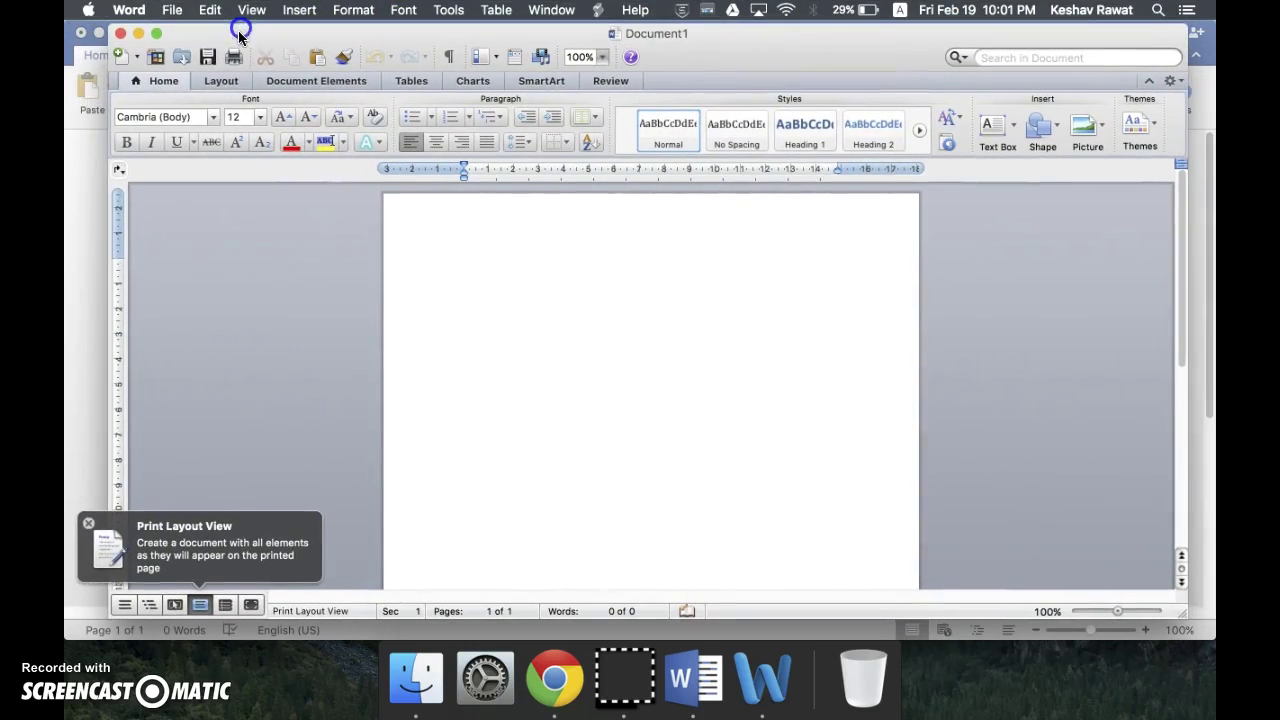
pyautogui.click(88, 524)
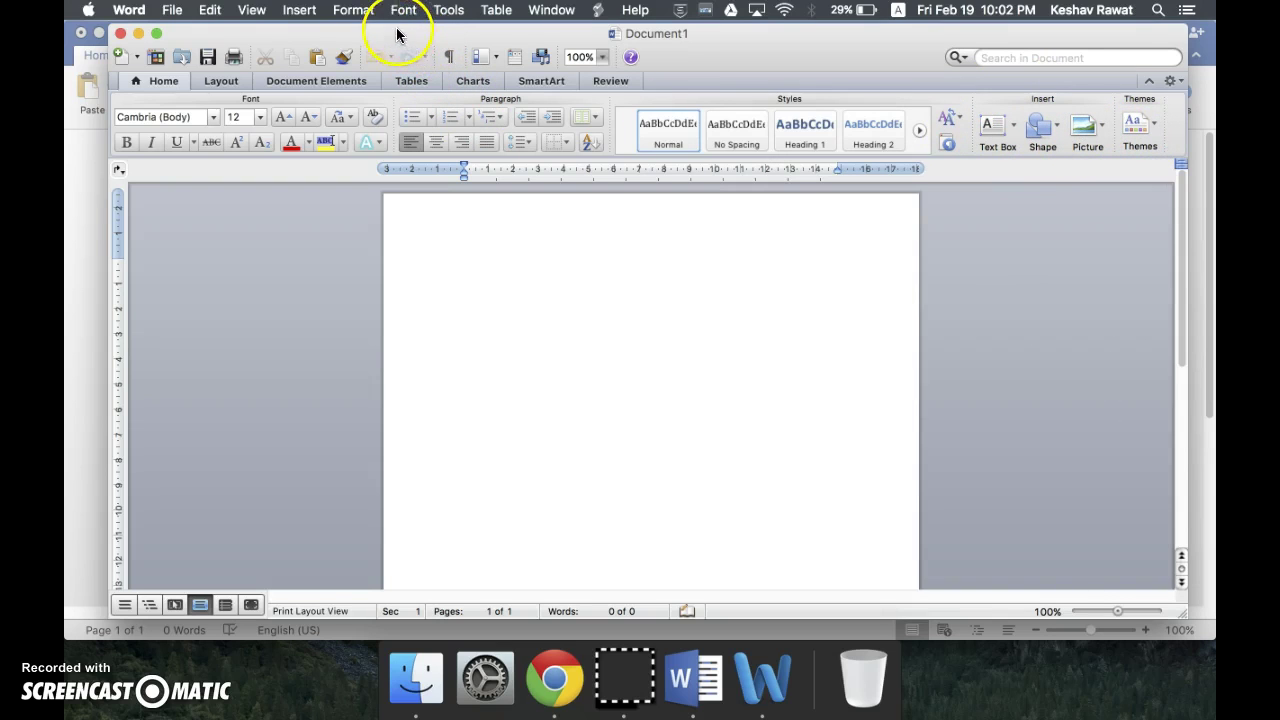
# Step: Look at the change case options, and move the Word 2011 window aside and back to compare it with the newer Word window
pyautogui.click(338, 117)
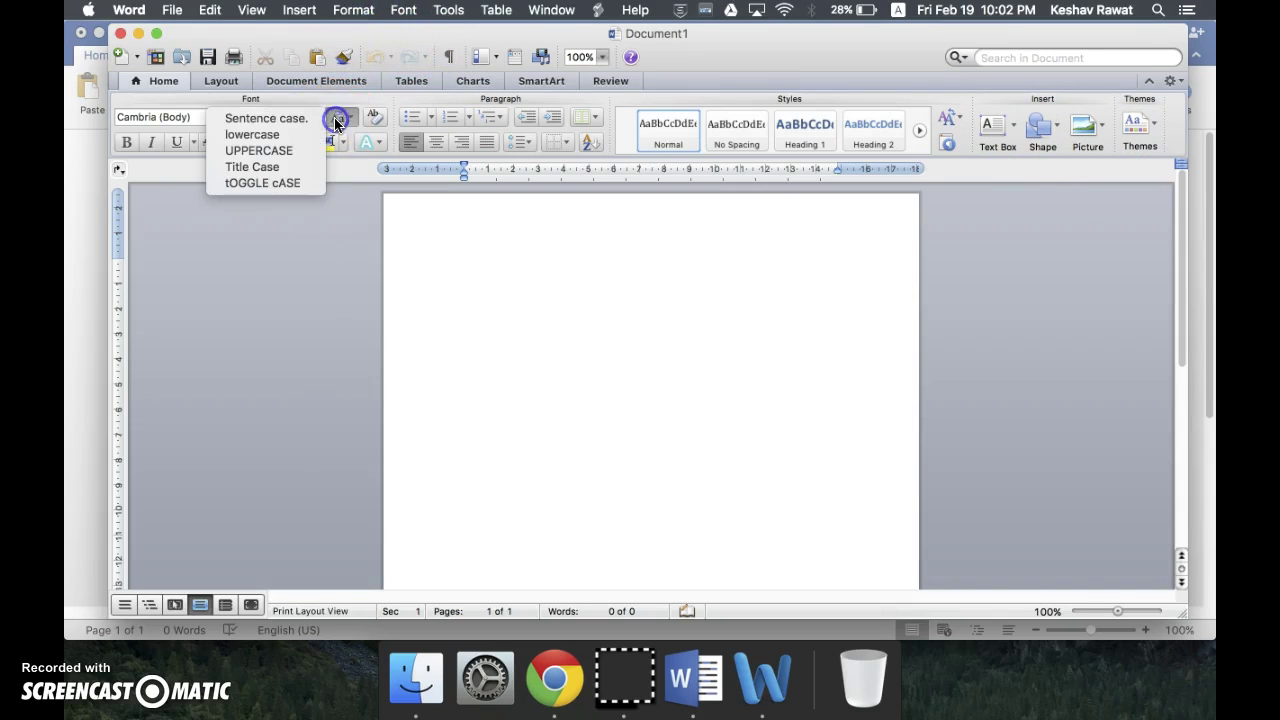
pyautogui.click(302, 220)
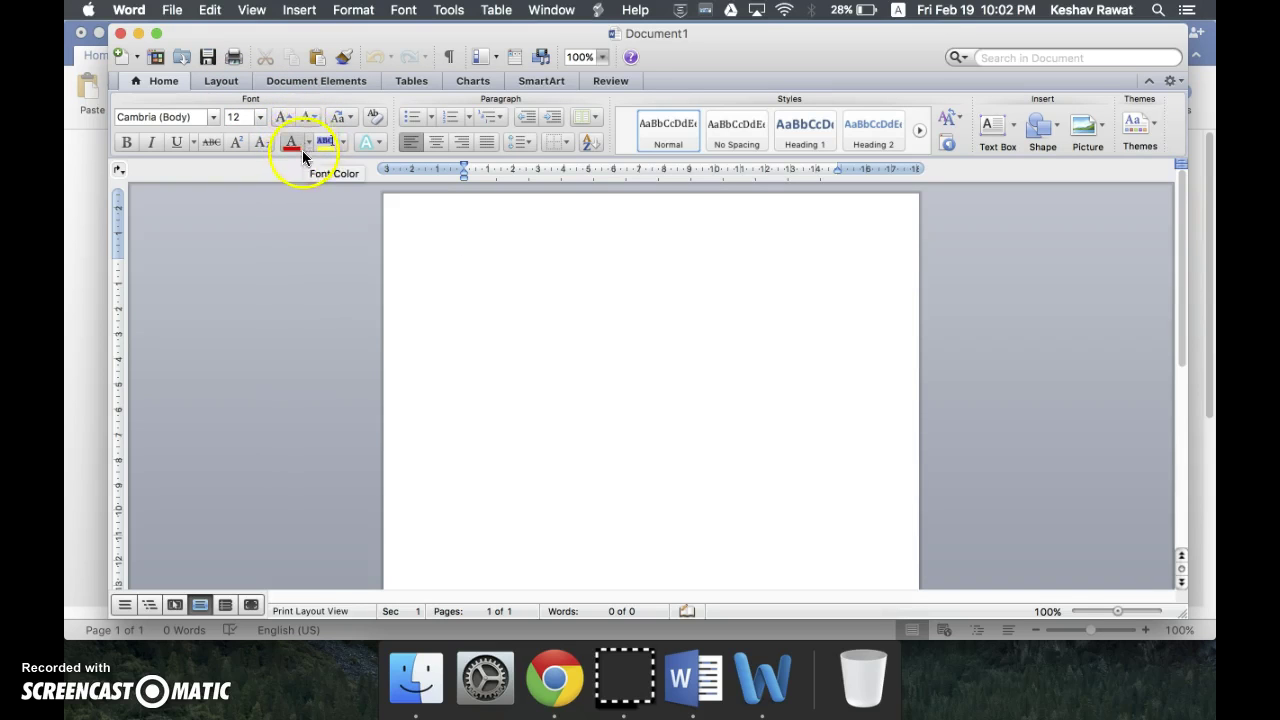
pyautogui.moveTo(236, 40); pyautogui.dragTo(357, 322)
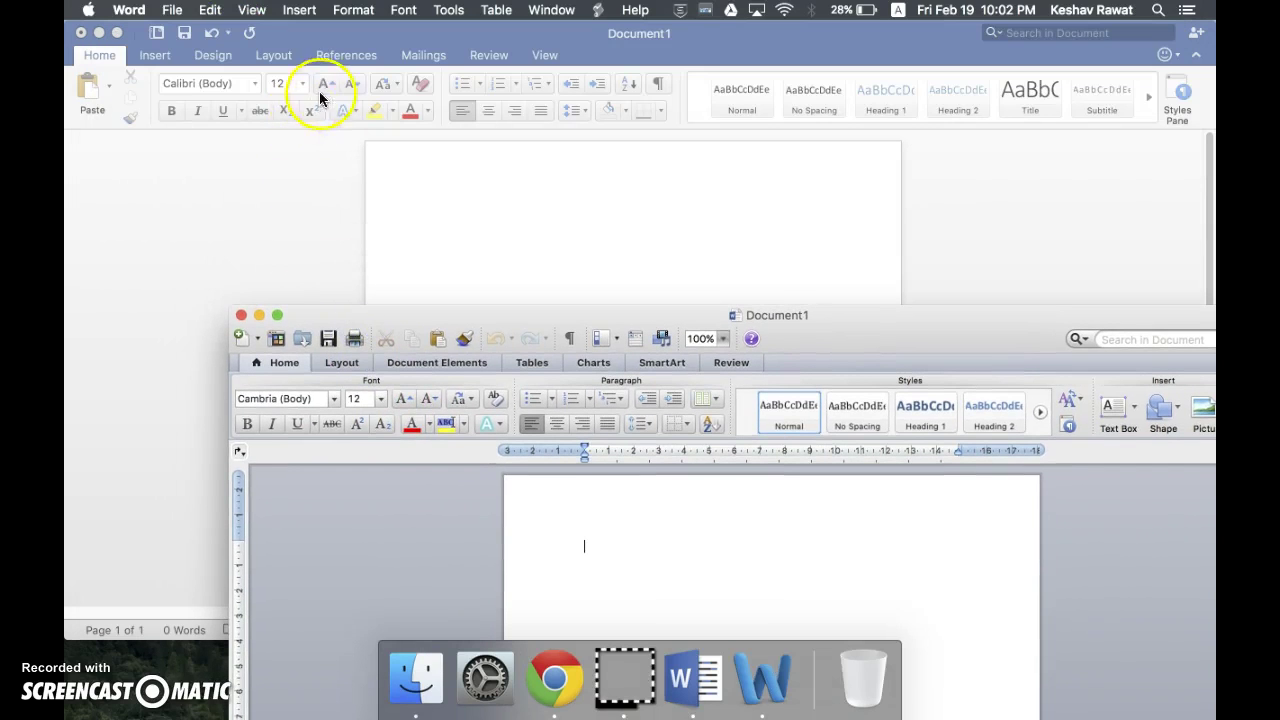
pyautogui.doubleClick(448, 312)
pyautogui.click(326, 56)
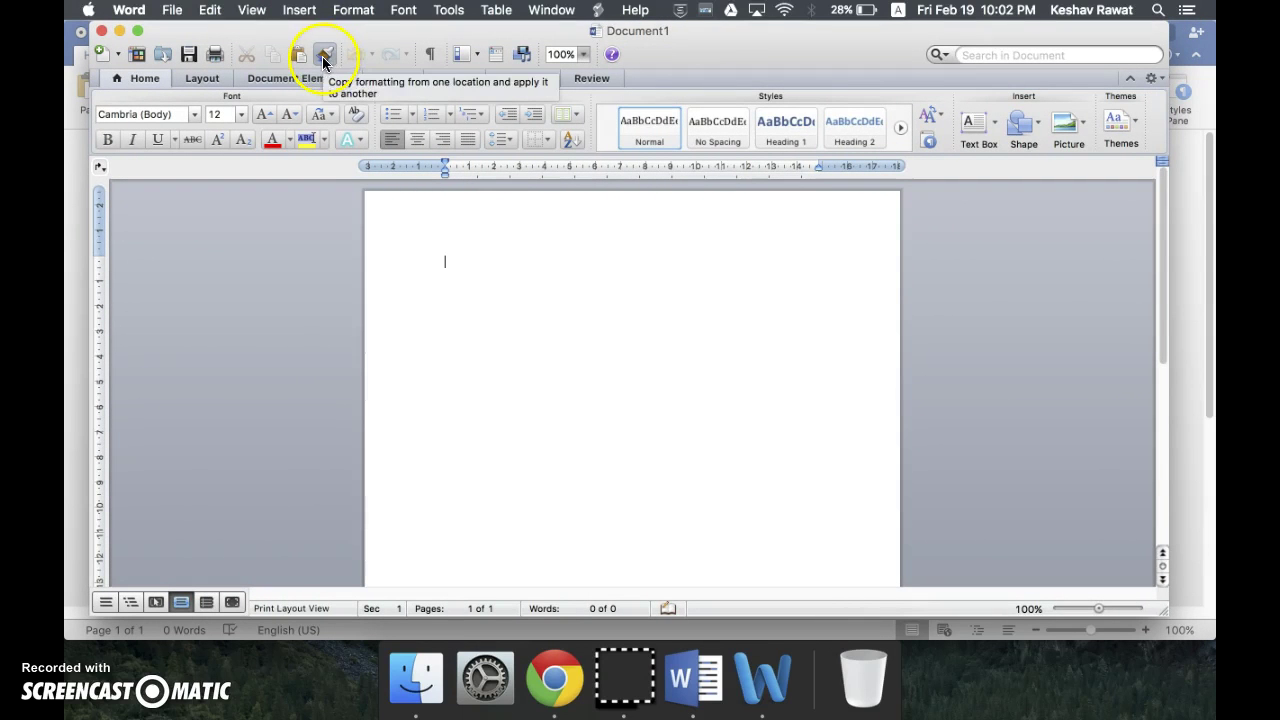
pyautogui.moveTo(301, 31)
pyautogui.mouseDown()
pyautogui.moveTo(302, 183)
pyautogui.moveTo(288, 34)
pyautogui.mouseUp()
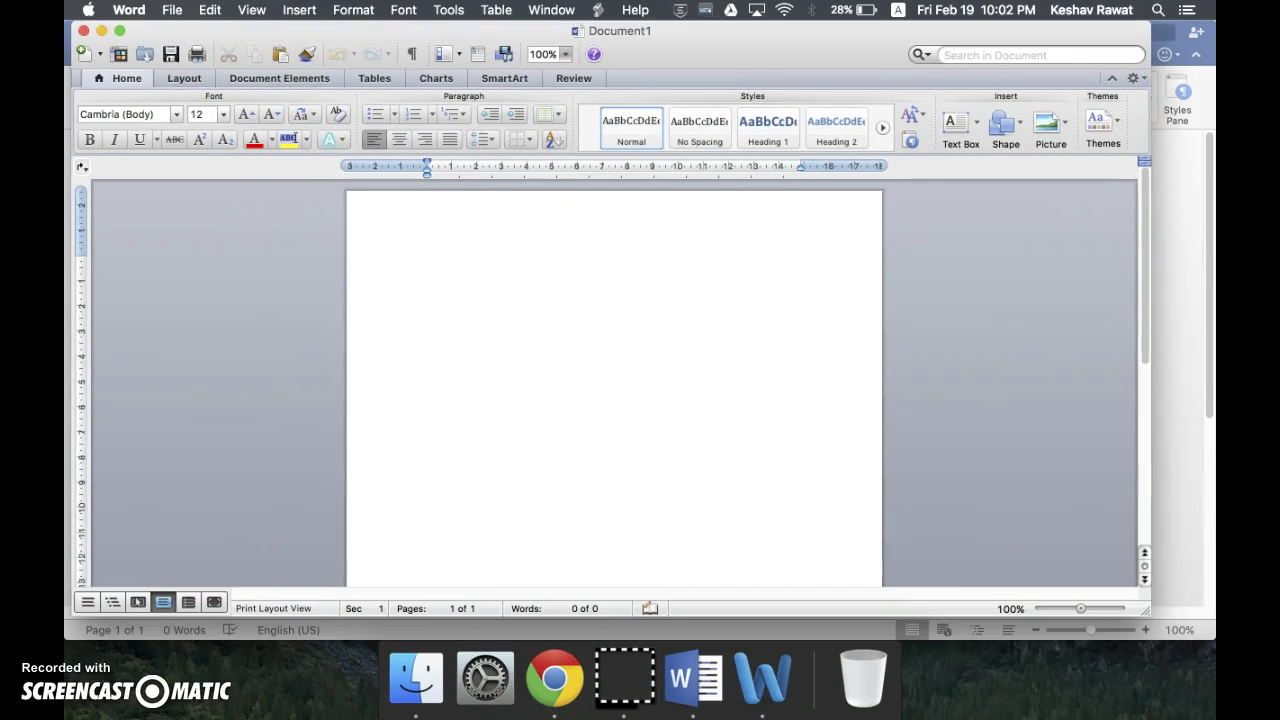
# Step: Examine the layout, document elements, tables, charts, SmartArt and review commands, and return to the Home commands
pyautogui.click(183, 85)
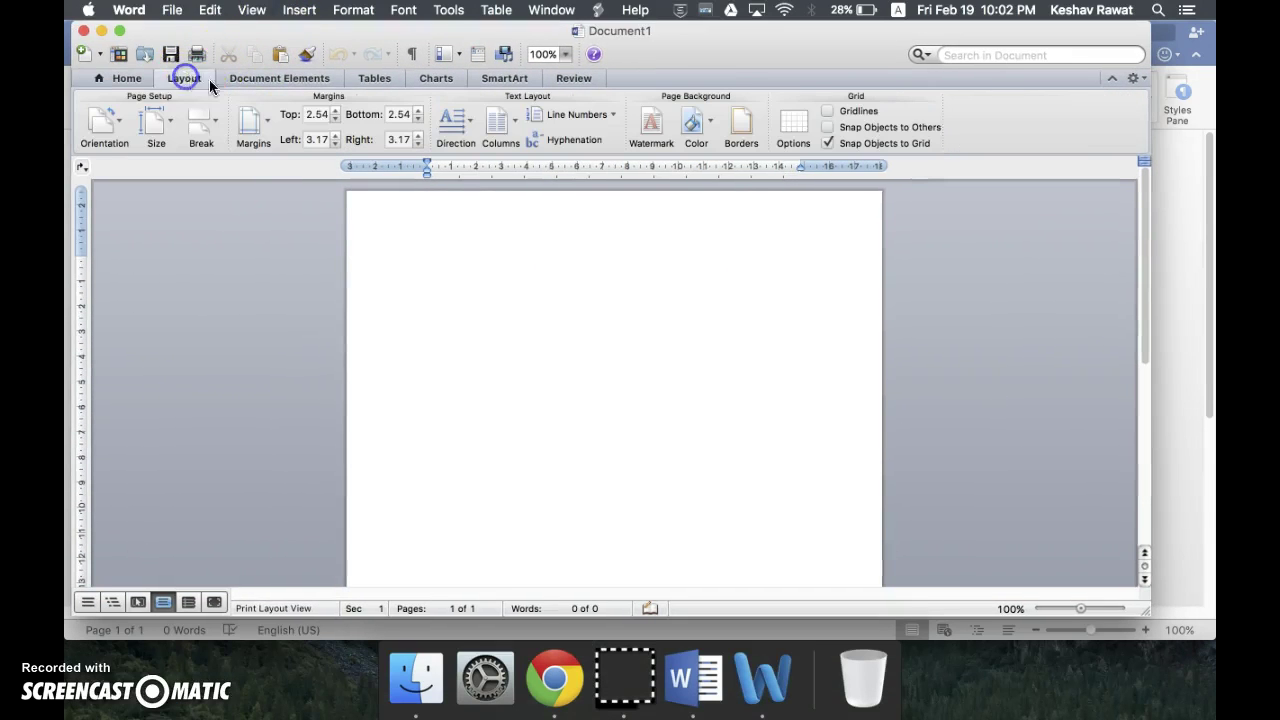
pyautogui.click(373, 79)
pyautogui.click(457, 79)
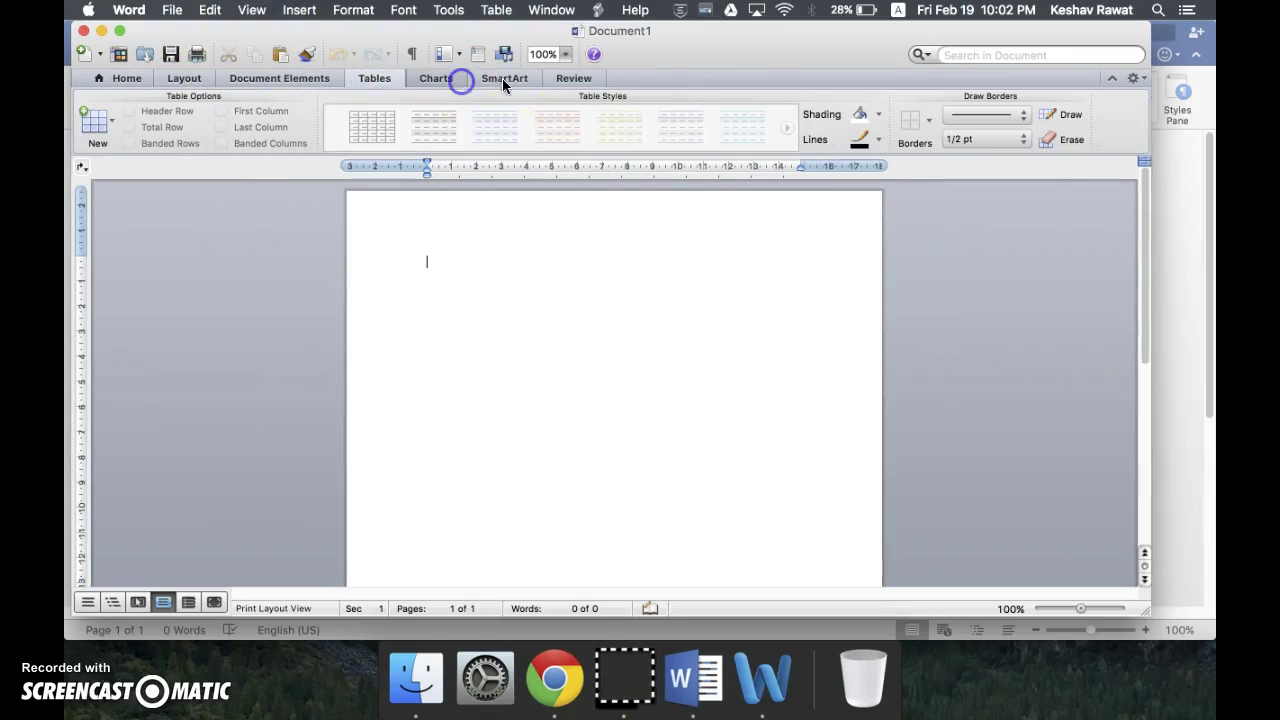
pyautogui.click(504, 78)
pyautogui.click(572, 79)
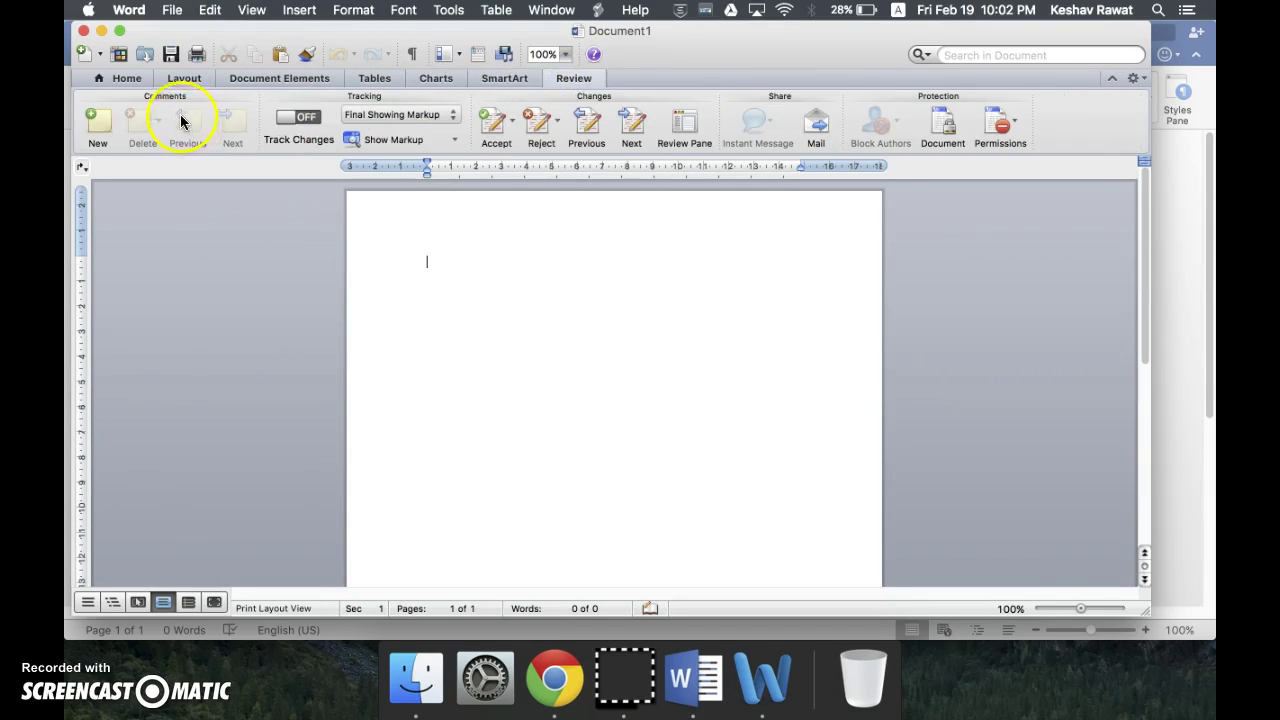
pyautogui.click(138, 84)
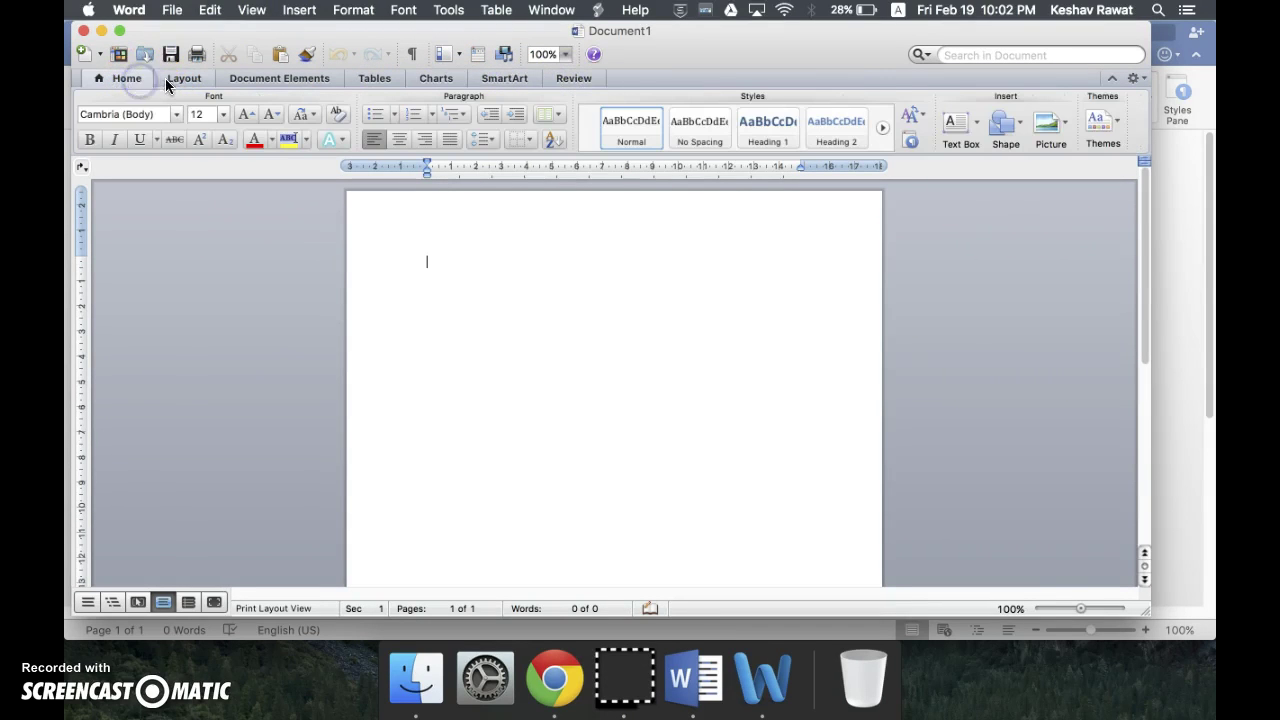
pyautogui.click(175, 81)
pyautogui.click(257, 74)
pyautogui.click(391, 79)
pyautogui.click(423, 82)
pyautogui.click(503, 84)
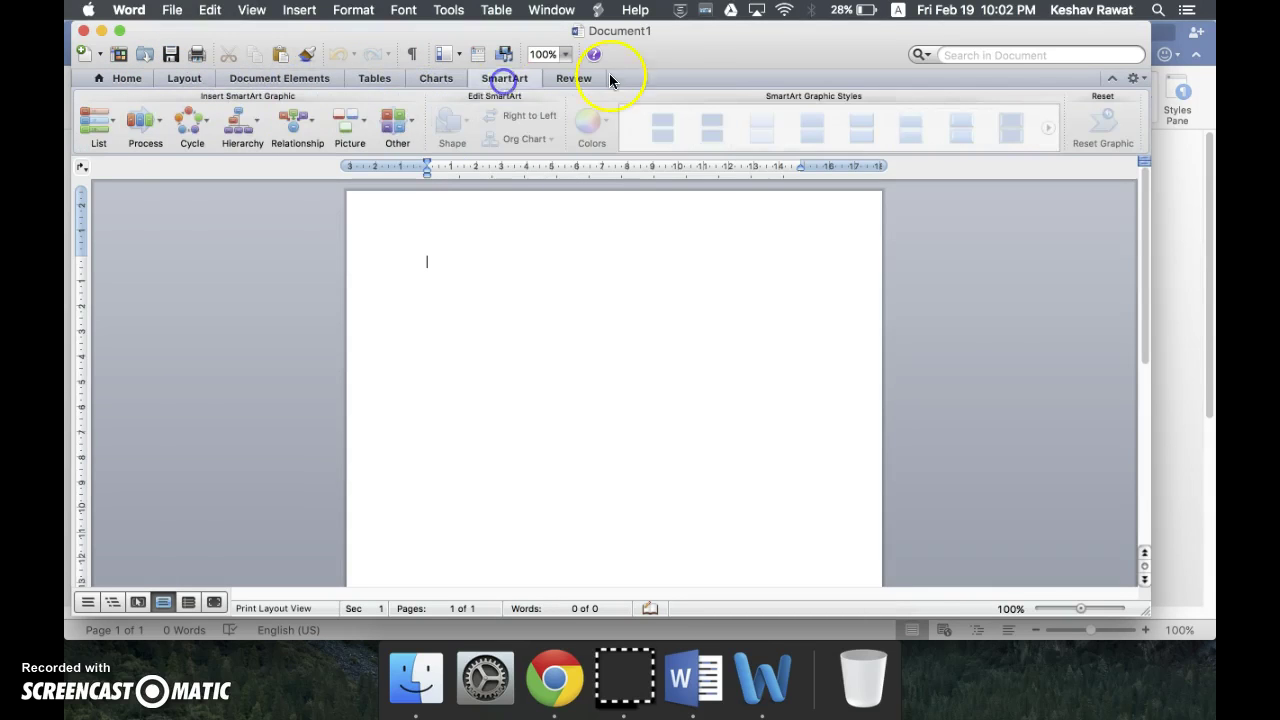
pyautogui.click(574, 79)
pyautogui.click(518, 80)
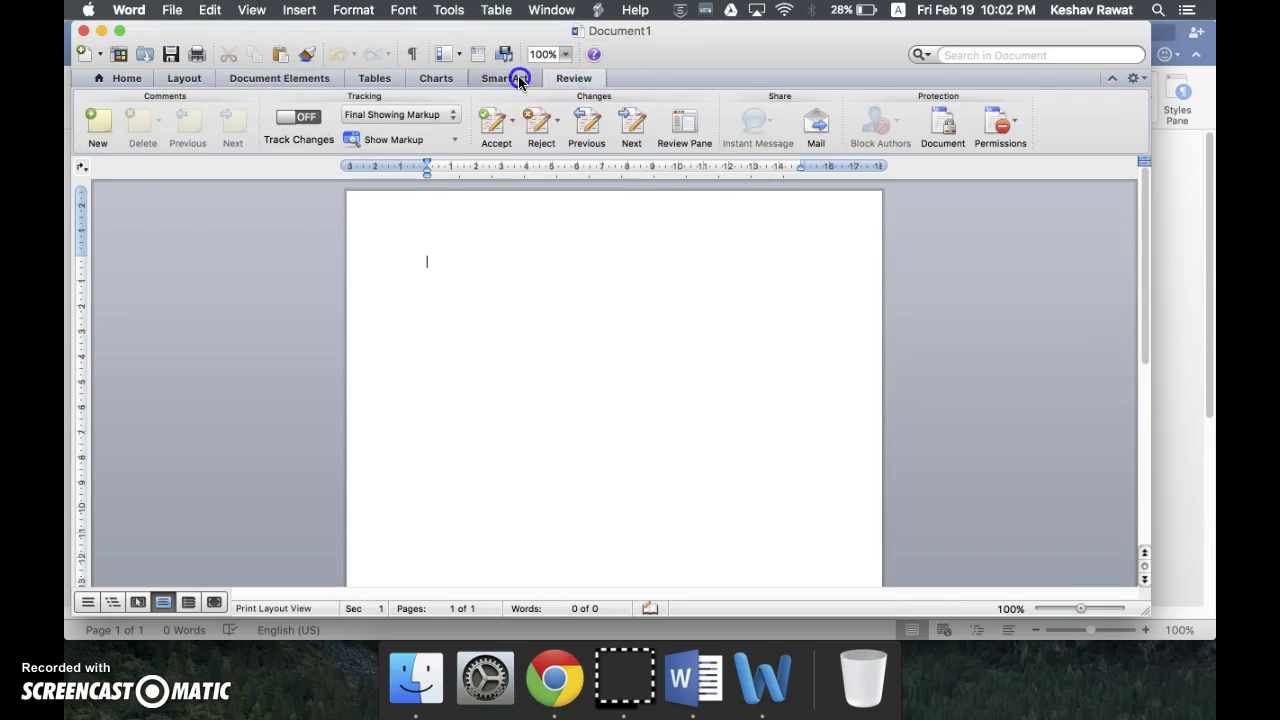
pyautogui.click(436, 78)
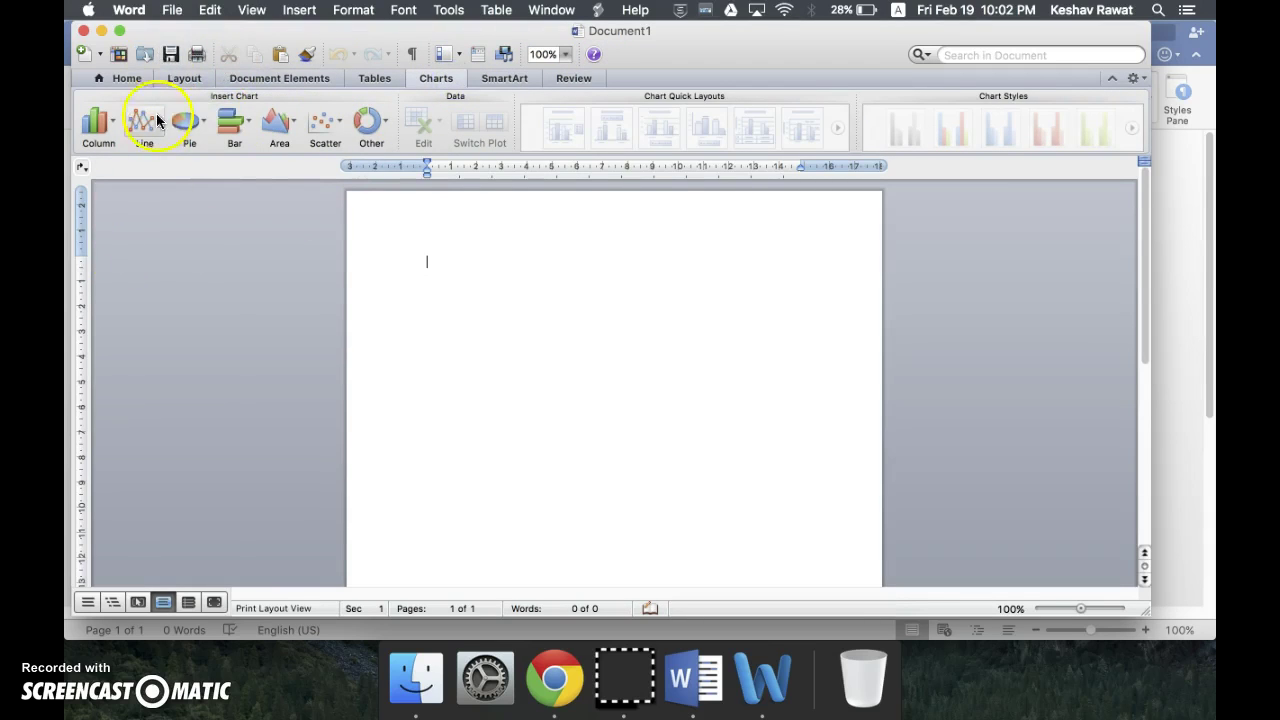
pyautogui.click(123, 74)
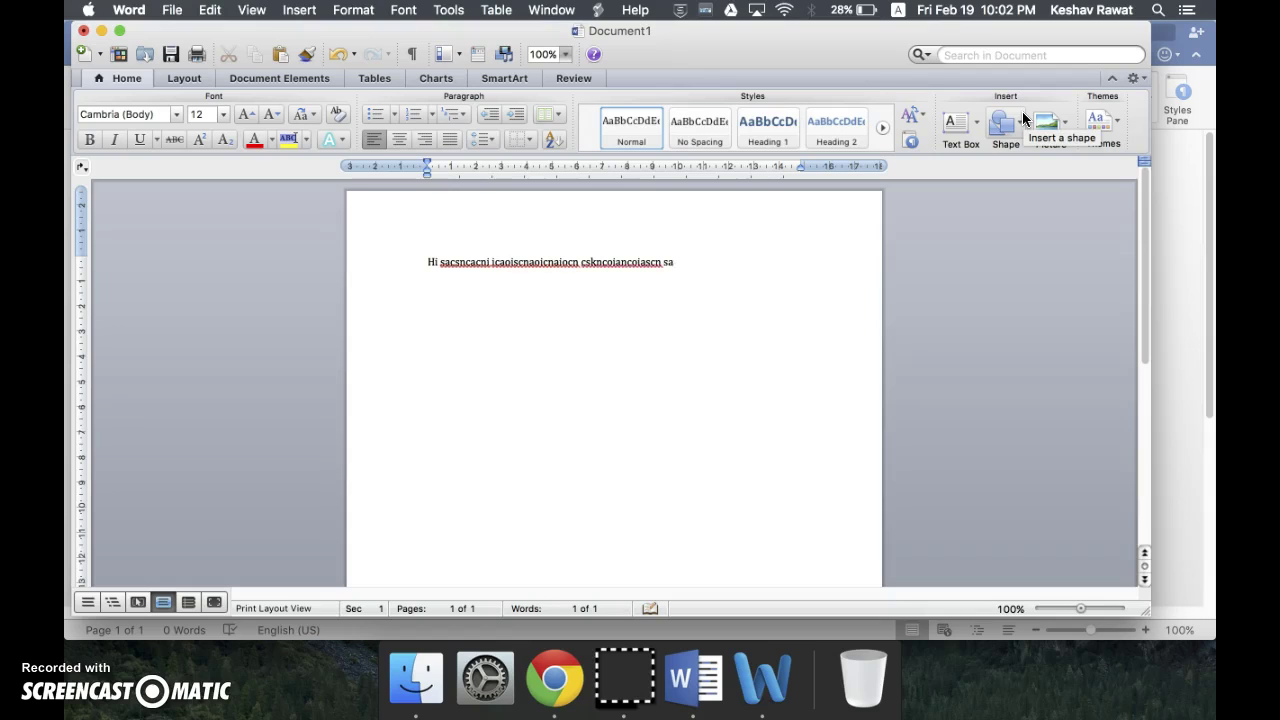
# Step: Extend the paragraph starting with "Hi" with random filler words, ending in "aoscoaisciaoncs"
pyautogui.write('cscnaosicnioacnoaic')
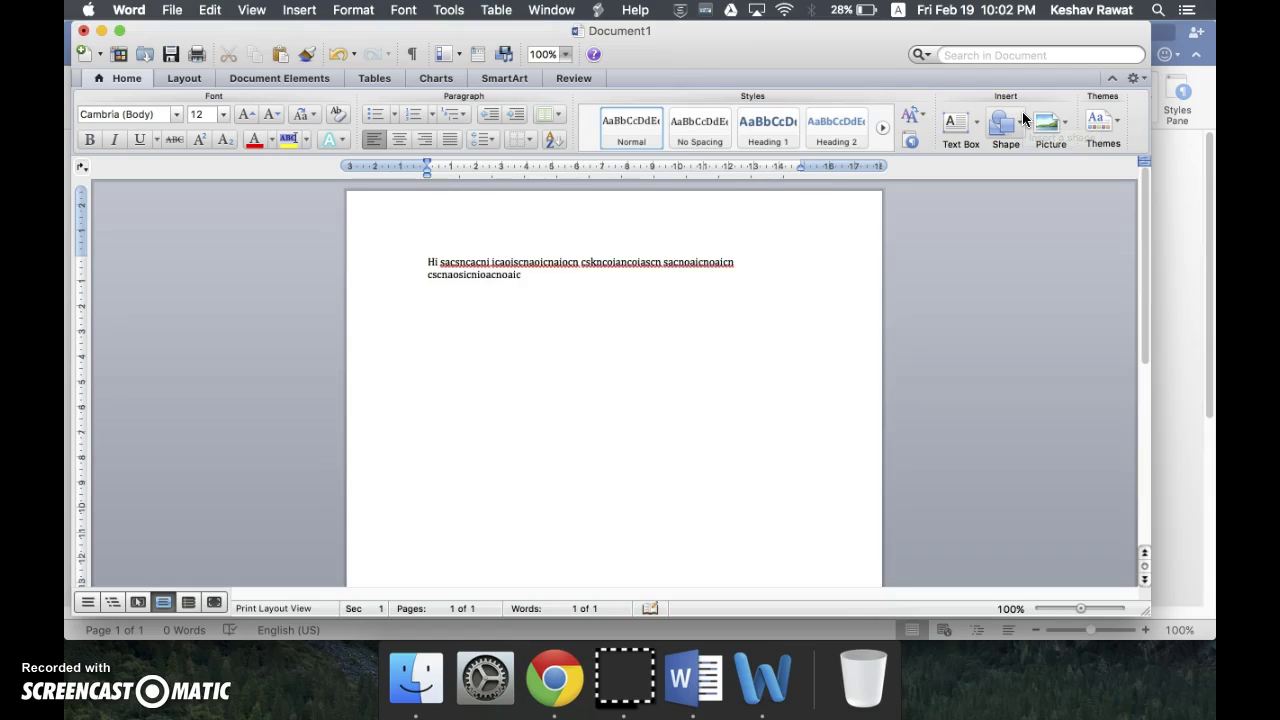
pyautogui.write(' isnacoinascoincnacnacoin cionaocinaocnaoisc ocsnoiascnioasc')
pyautogui.write(' aoscoaisciaoncs')
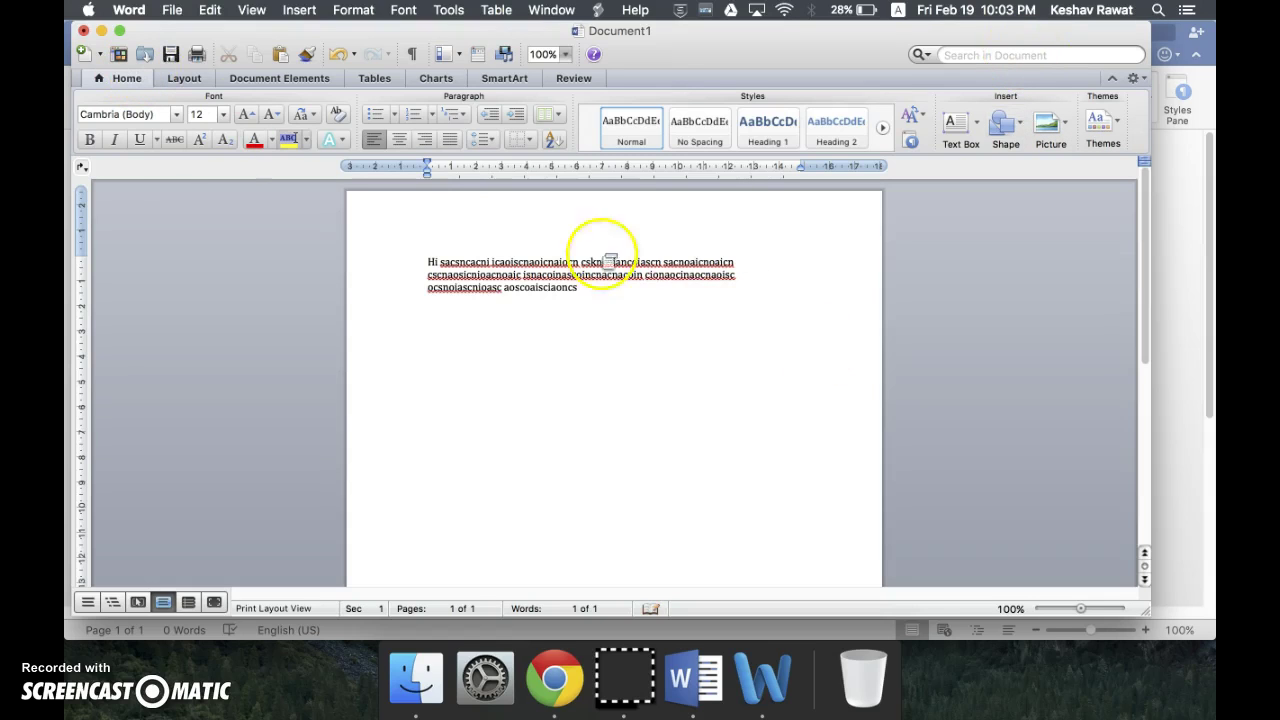
# Step: Delete the whole paragraph starting with "Hi" and set the document zoom to 108%
pyautogui.moveTo(738, 315); pyautogui.dragTo(350, 260)
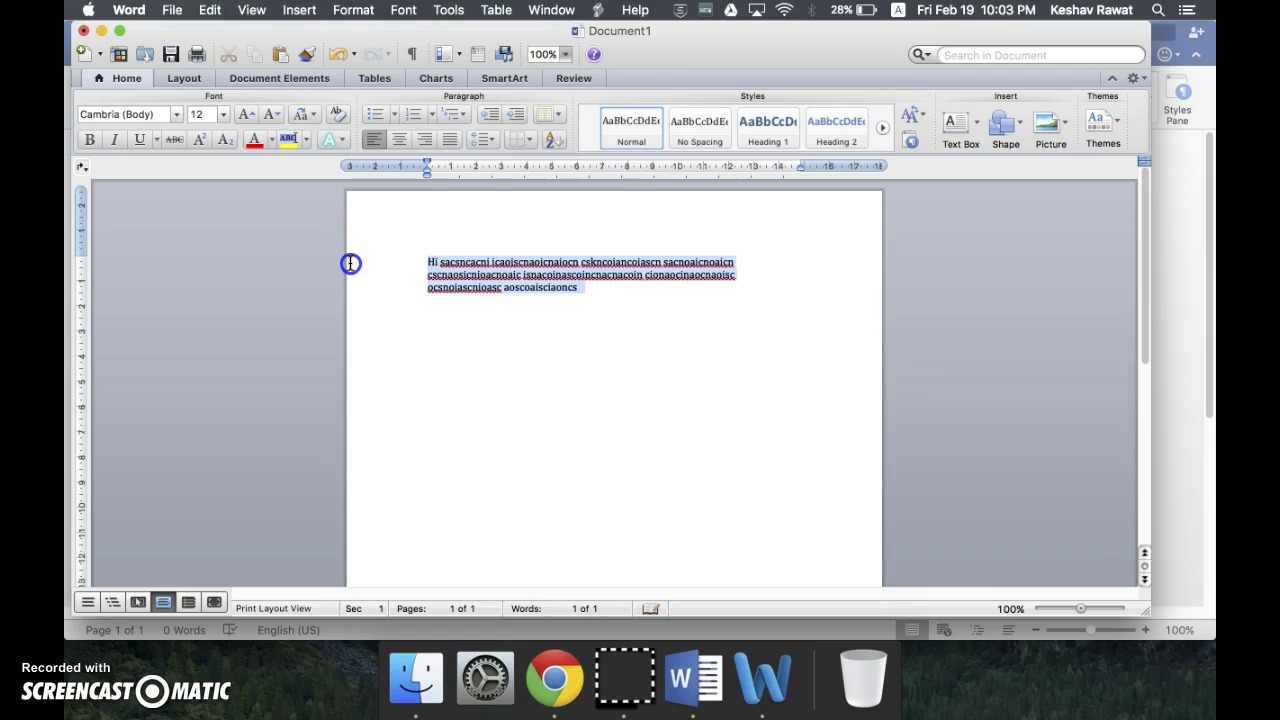
pyautogui.press('BackSpace')
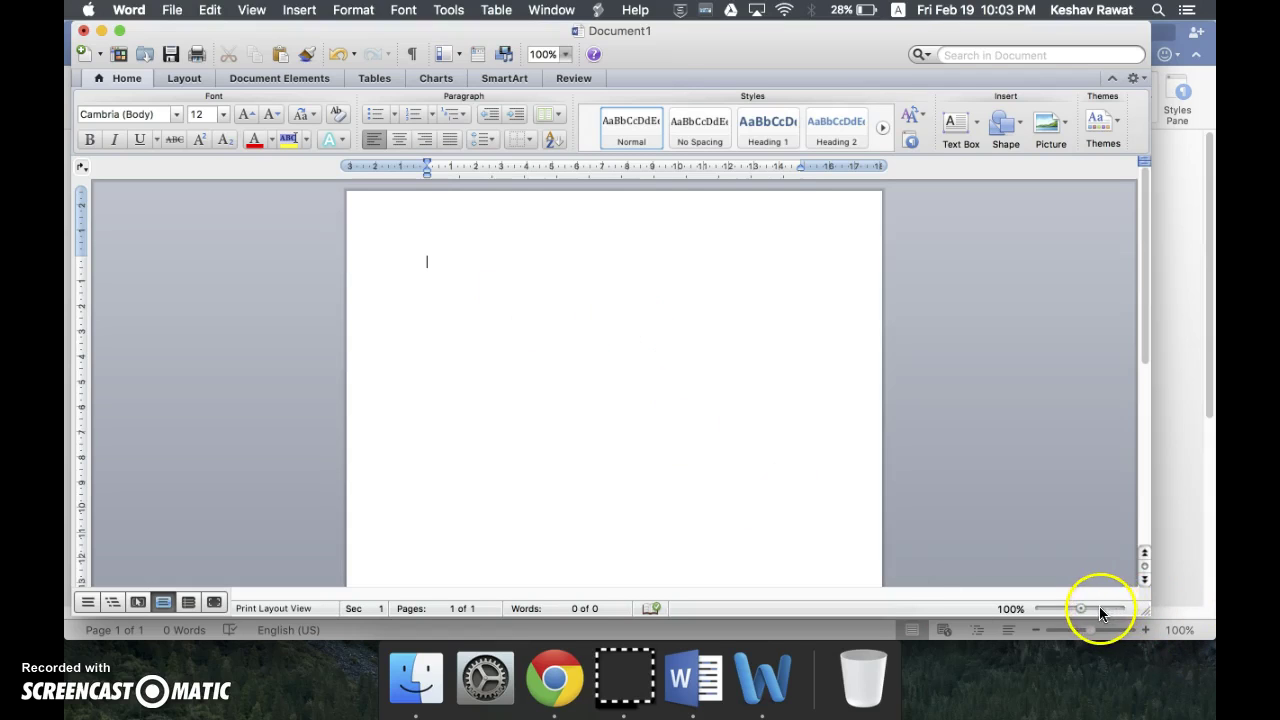
pyautogui.moveTo(1085, 612); pyautogui.dragTo(1086, 612)
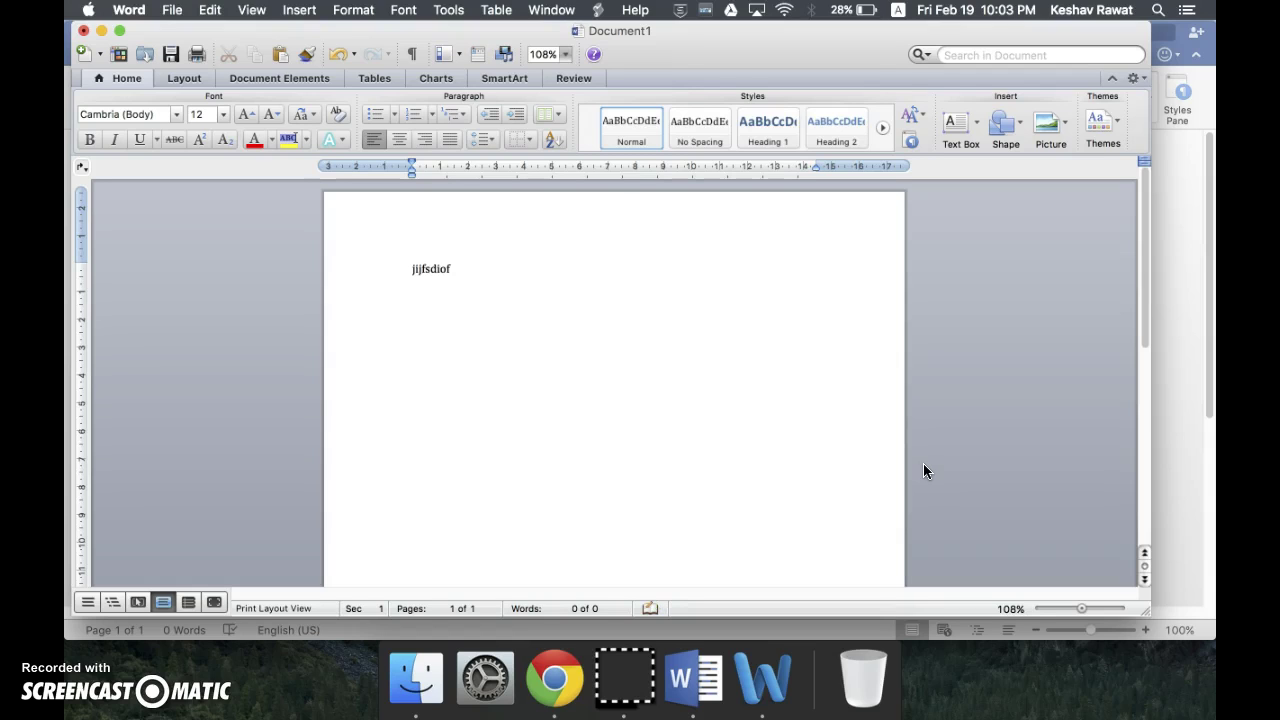
# Step: Fill the first lines of the document with random filler words, ending in "sf"
pyautogui.write('f sdifjdsiofjsdifosdi fiods')
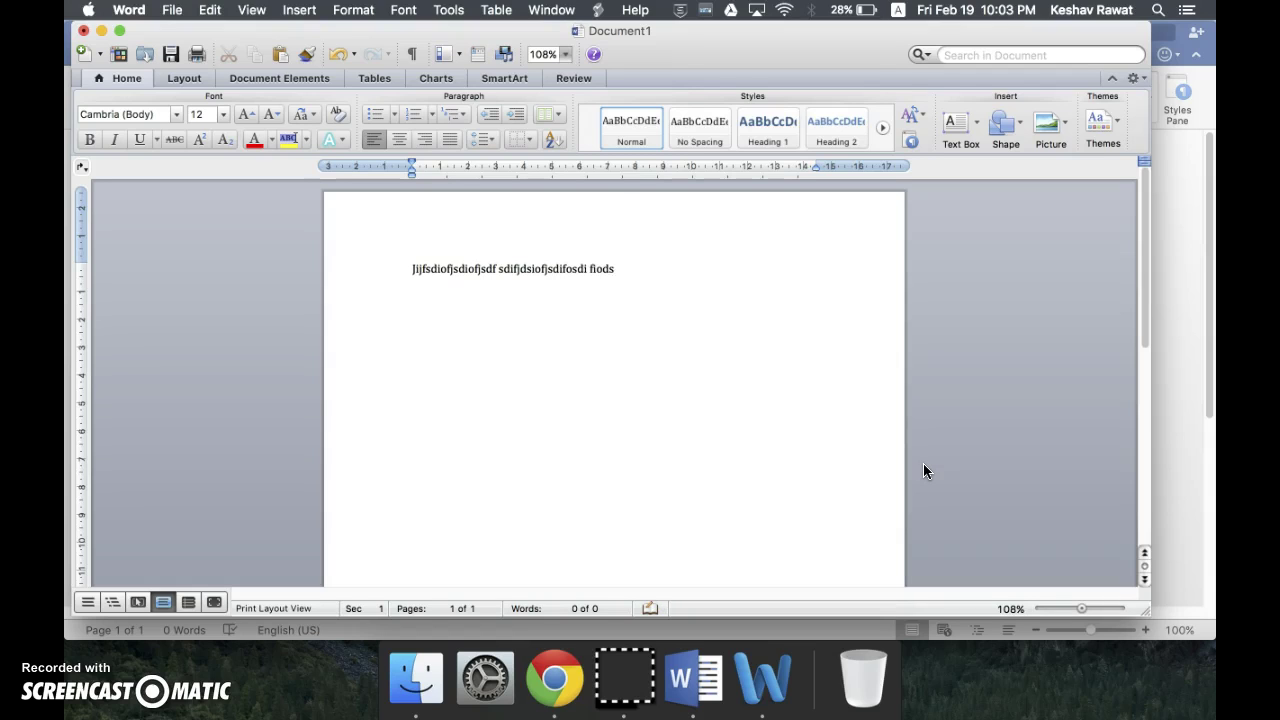
pyautogui.write('fjsdoifjsodif sodfnsiodfniosdfnsdoifnsidofnsdf sf')
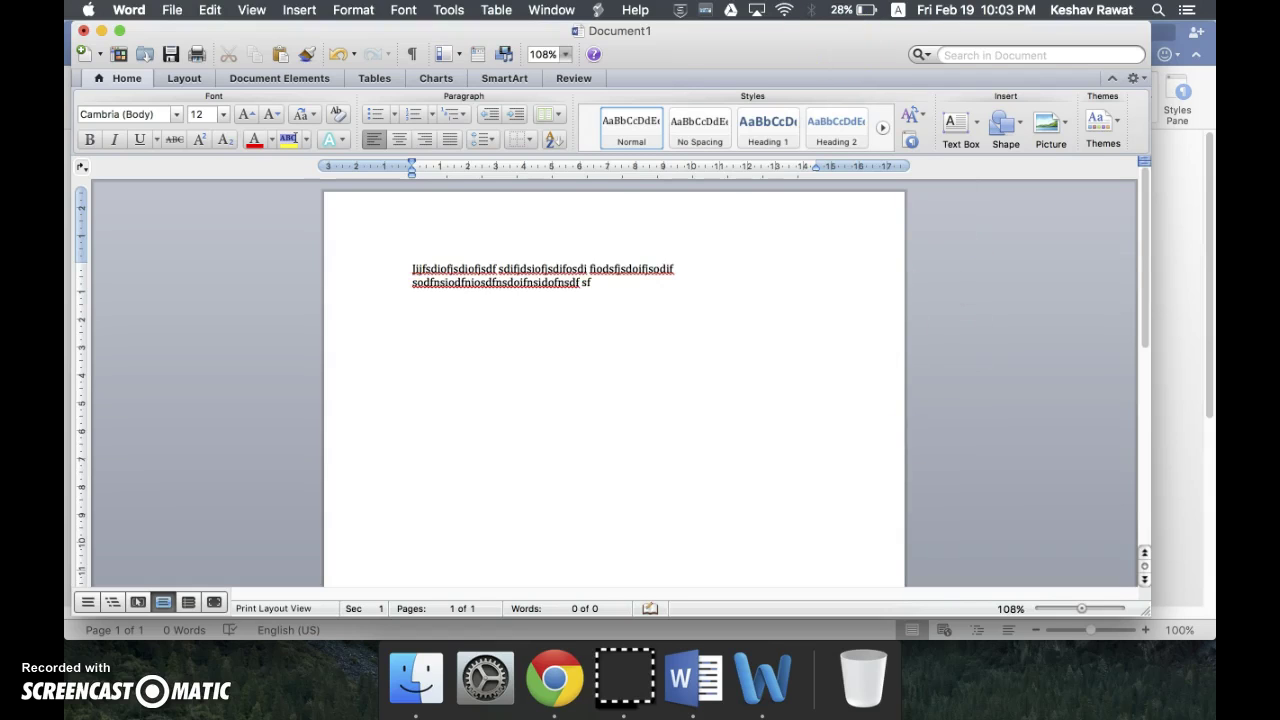
# Step: Switch the keyboard input source to Spanish and check the spelling suggestions for the added word "mellamo"
pyautogui.click(897, 10)
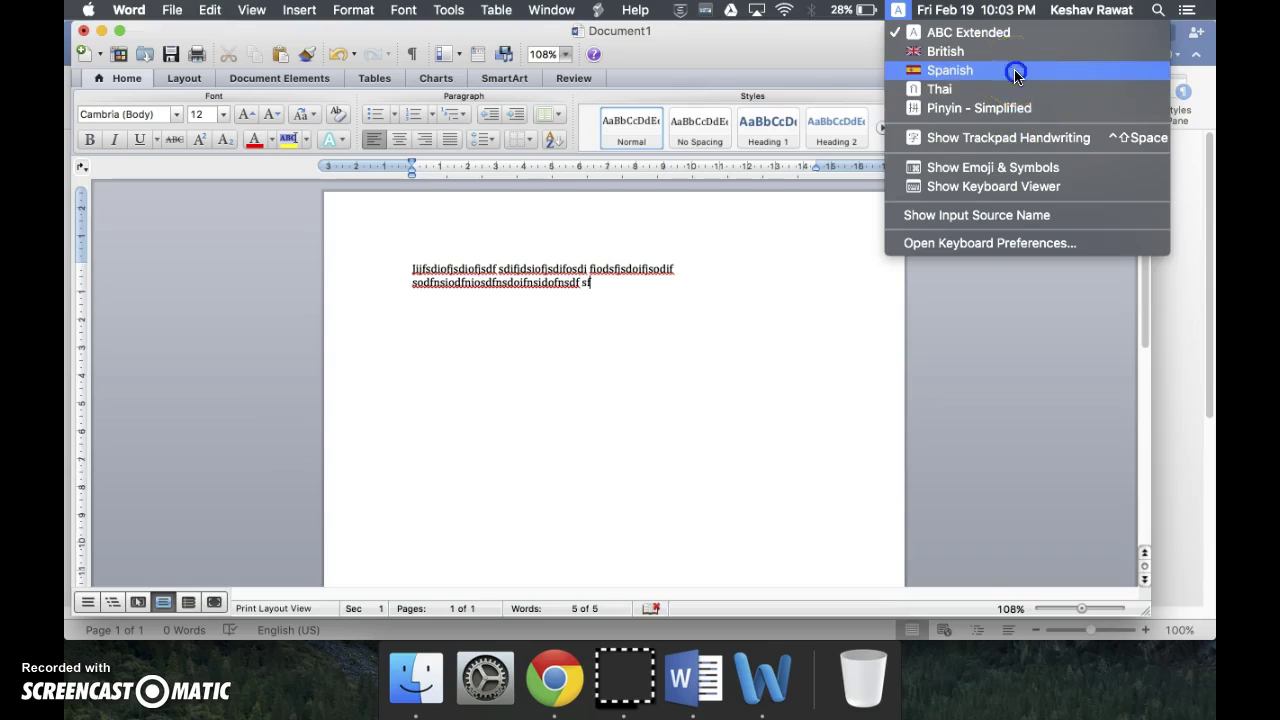
pyautogui.click(1015, 72)
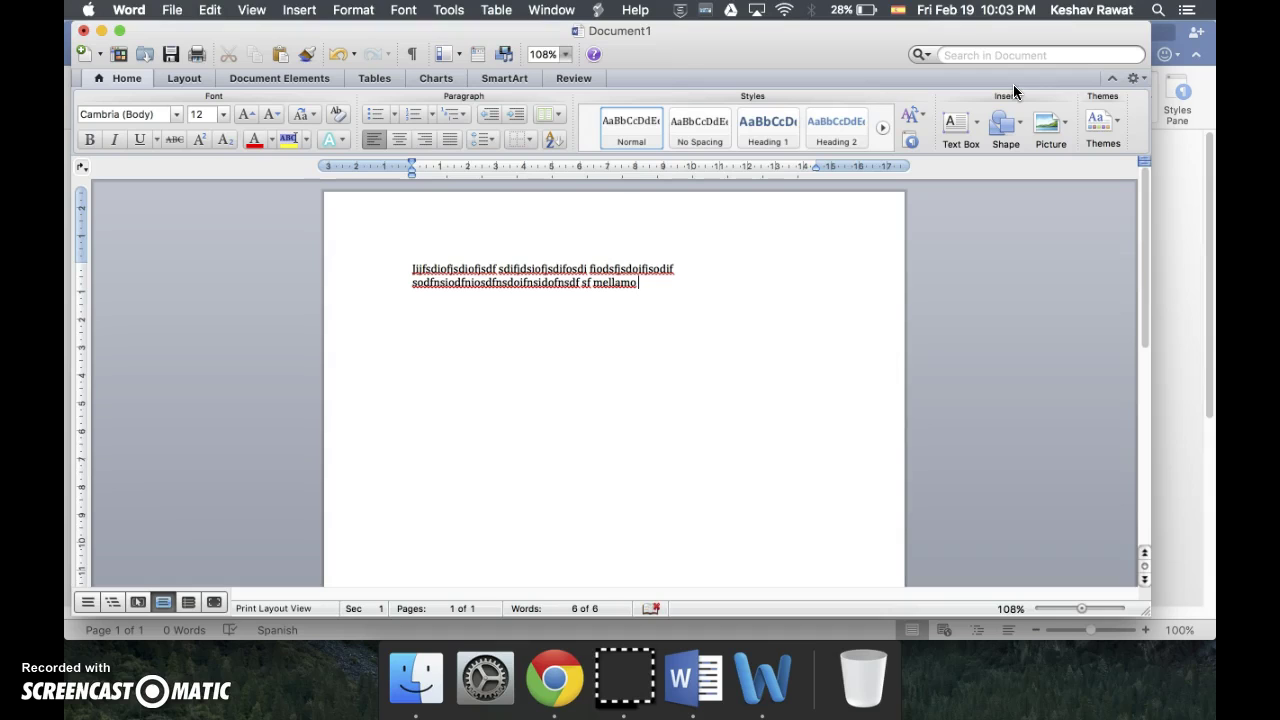
pyautogui.rightClick(616, 288)
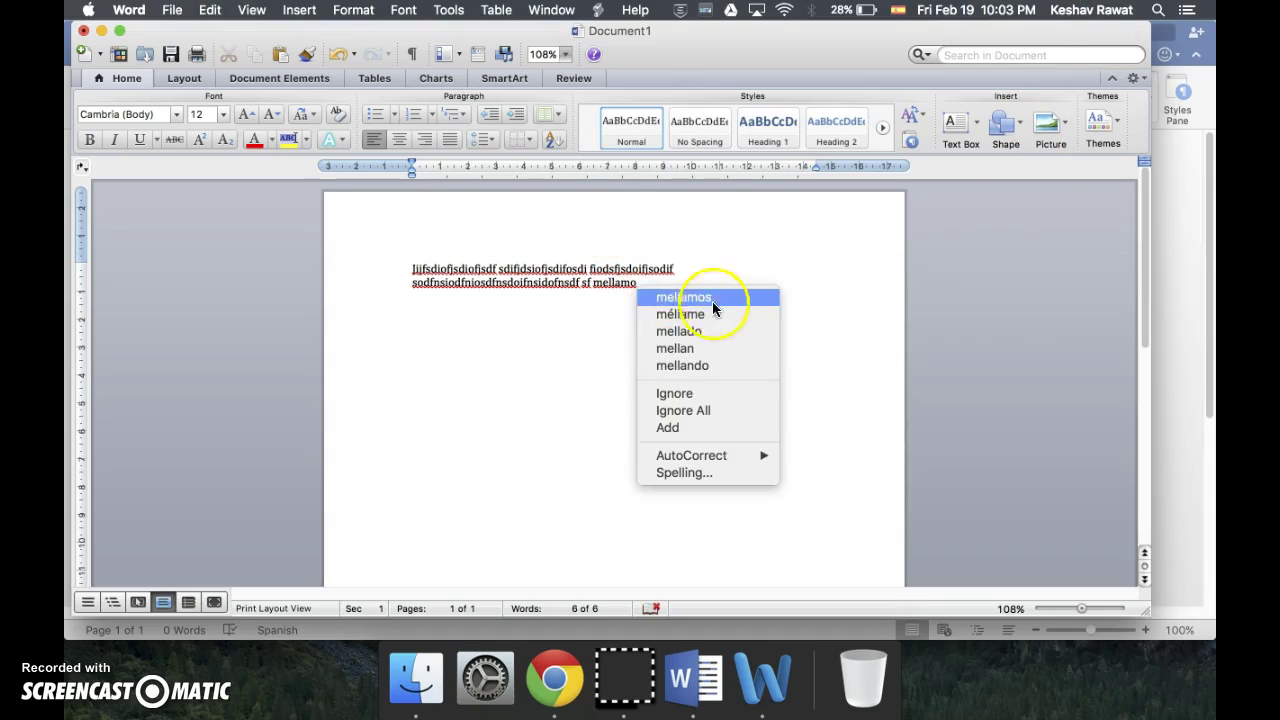
pyautogui.click(591, 320)
# Step: Delete all the text in the document and switch the keyboard input source back to ABC Extended
pyautogui.moveTo(637, 283); pyautogui.dragTo(380, 257)
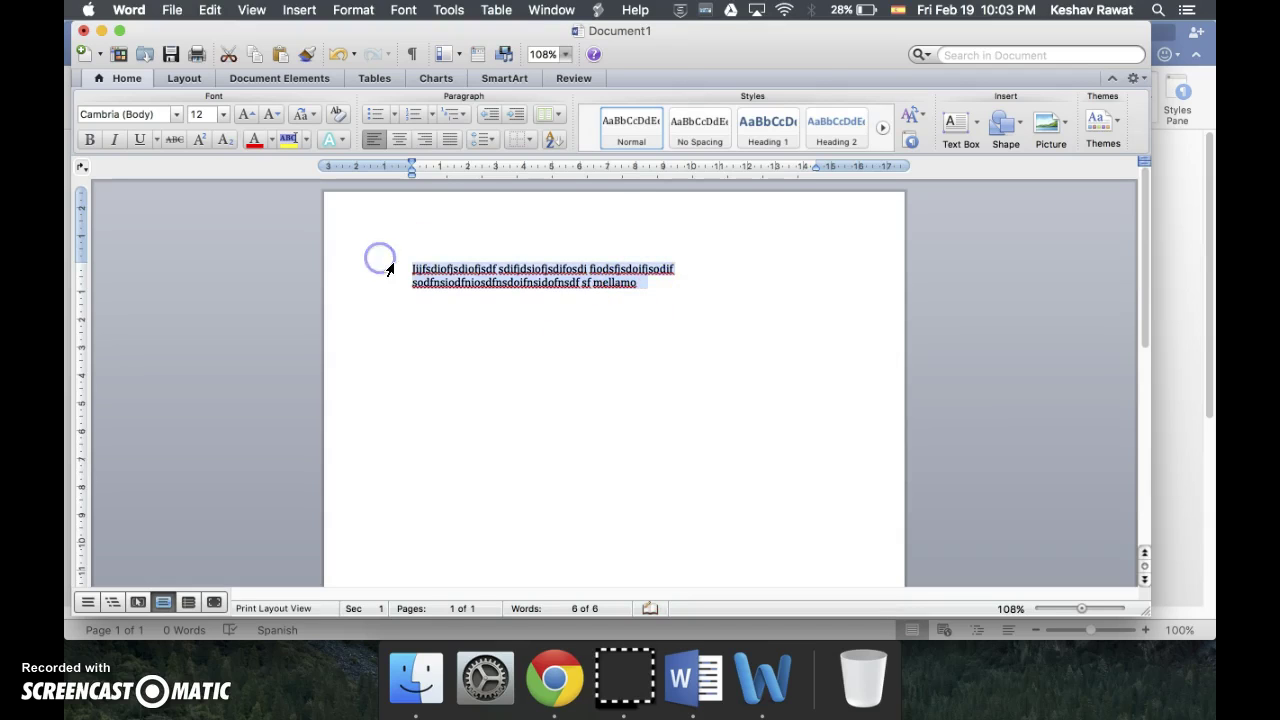
pyautogui.press('BackSpace')
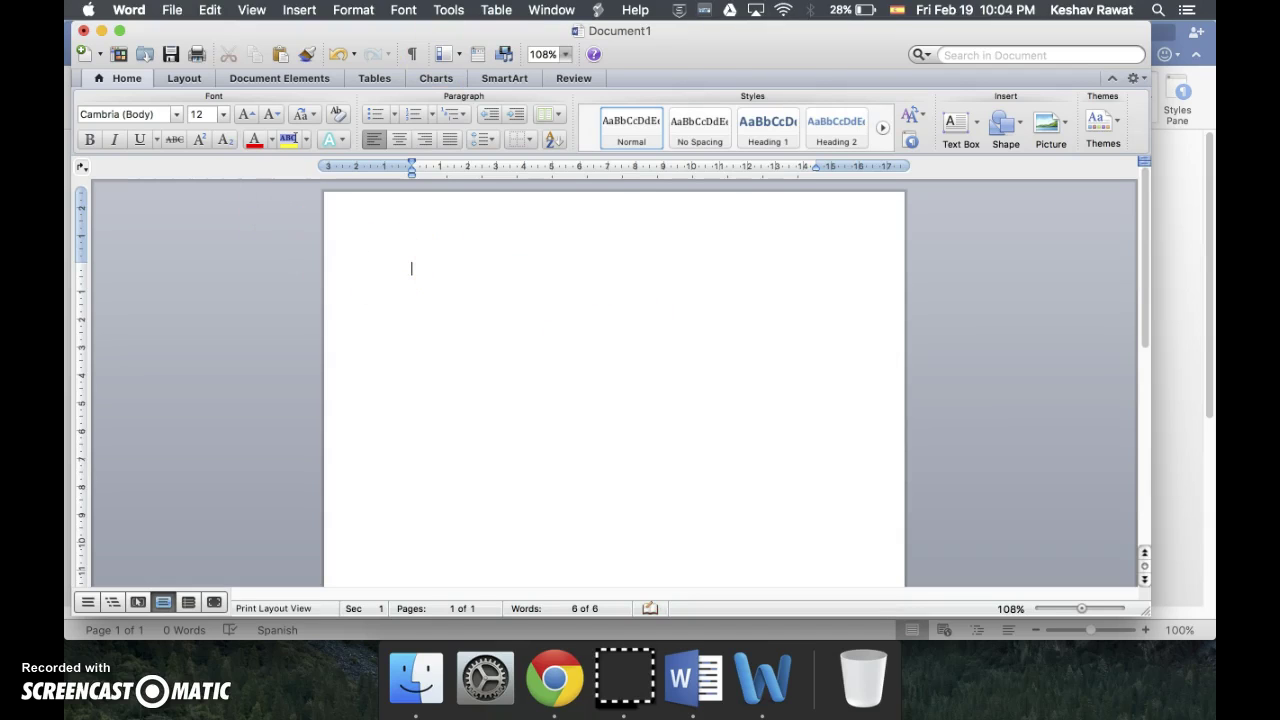
pyautogui.click(897, 10)
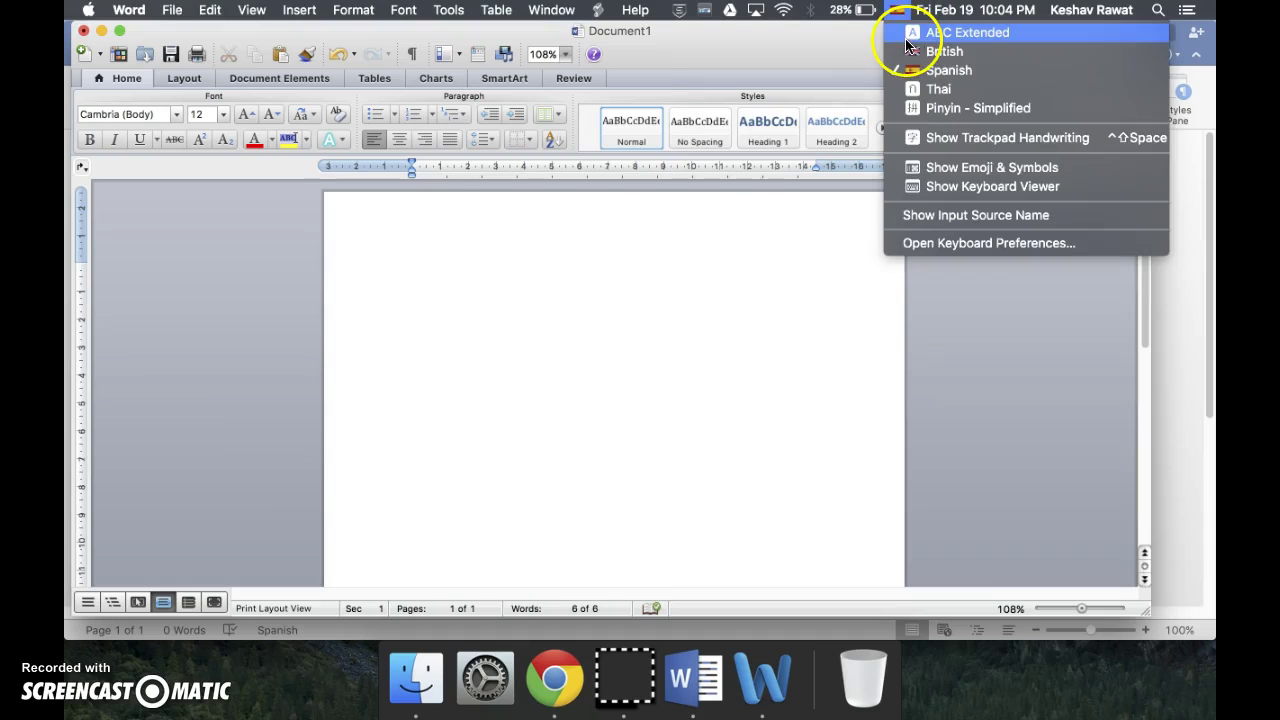
pyautogui.click(907, 36)
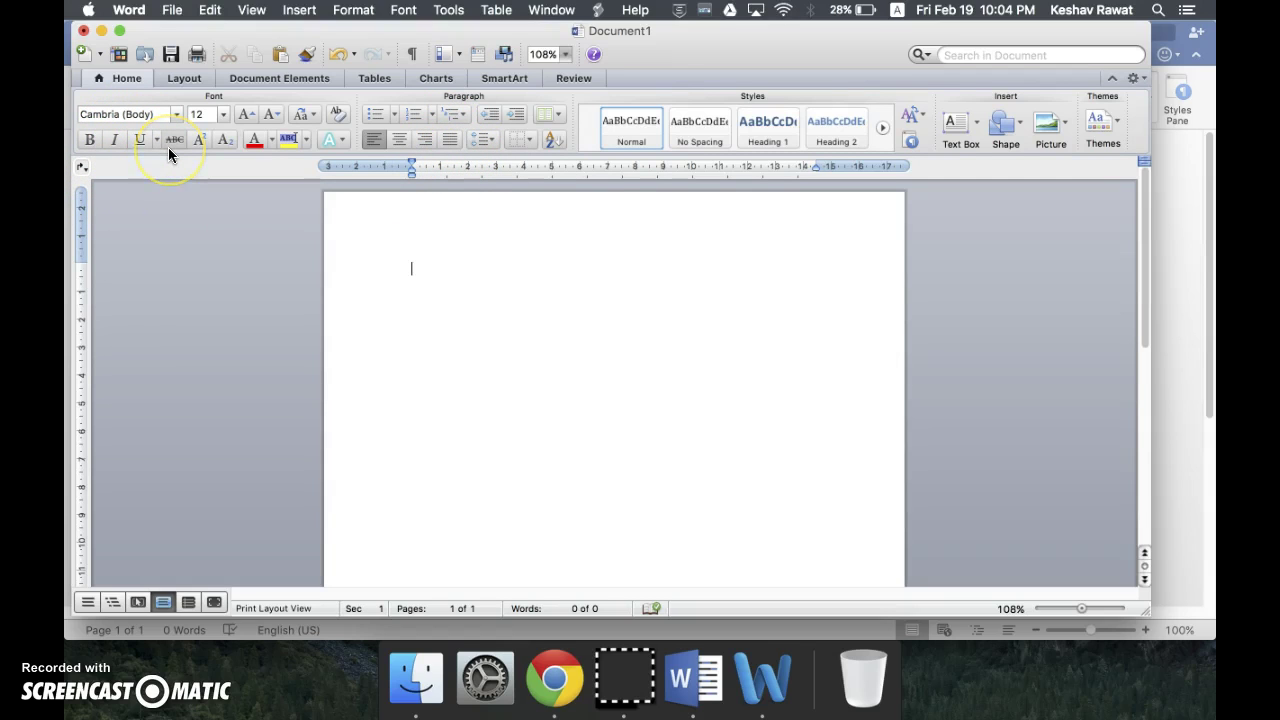
# Step: Close the Word 2011 document without saving and activate the blank document in the newer Word
pyautogui.click(84, 31)
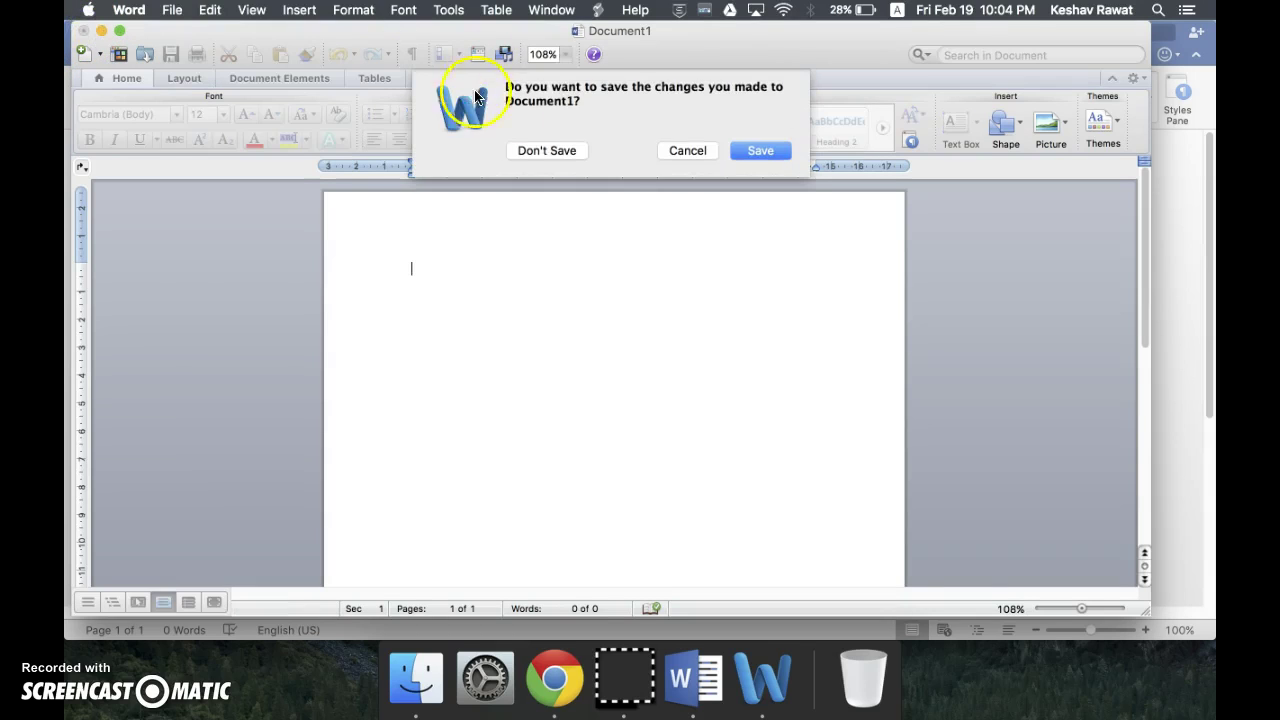
pyautogui.click(572, 148)
pyautogui.click(534, 157)
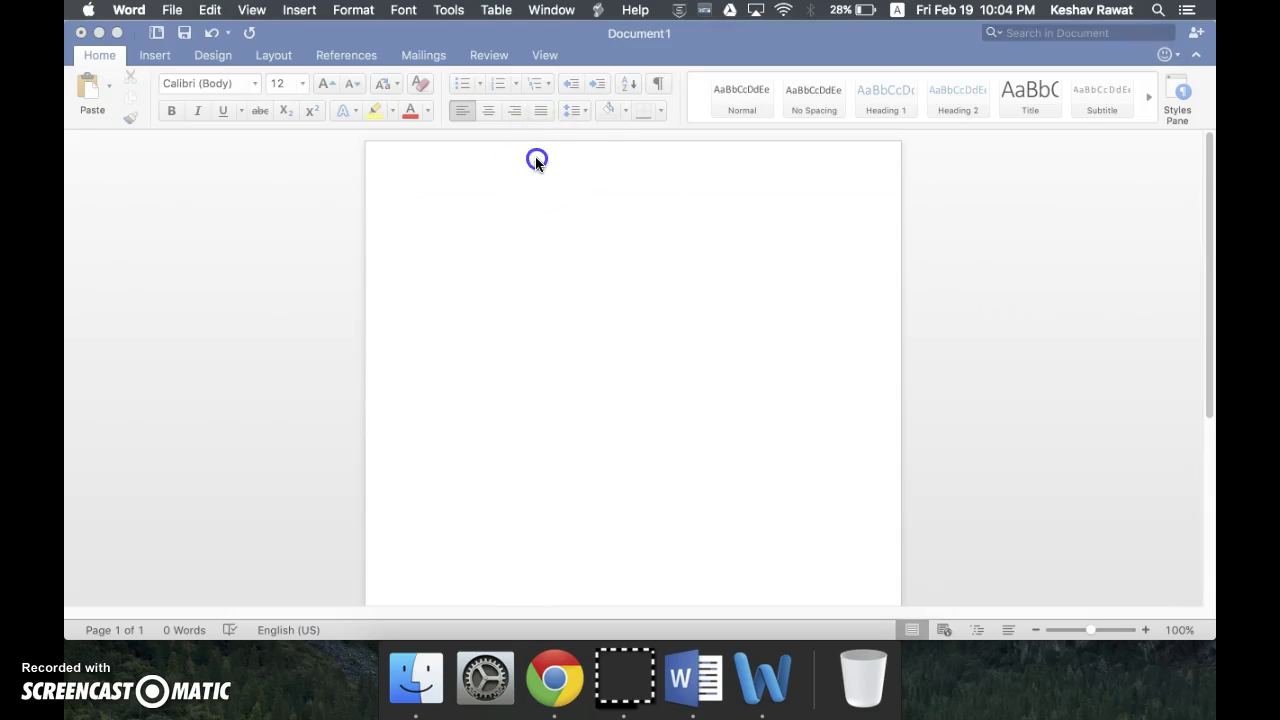
pyautogui.click(552, 207)
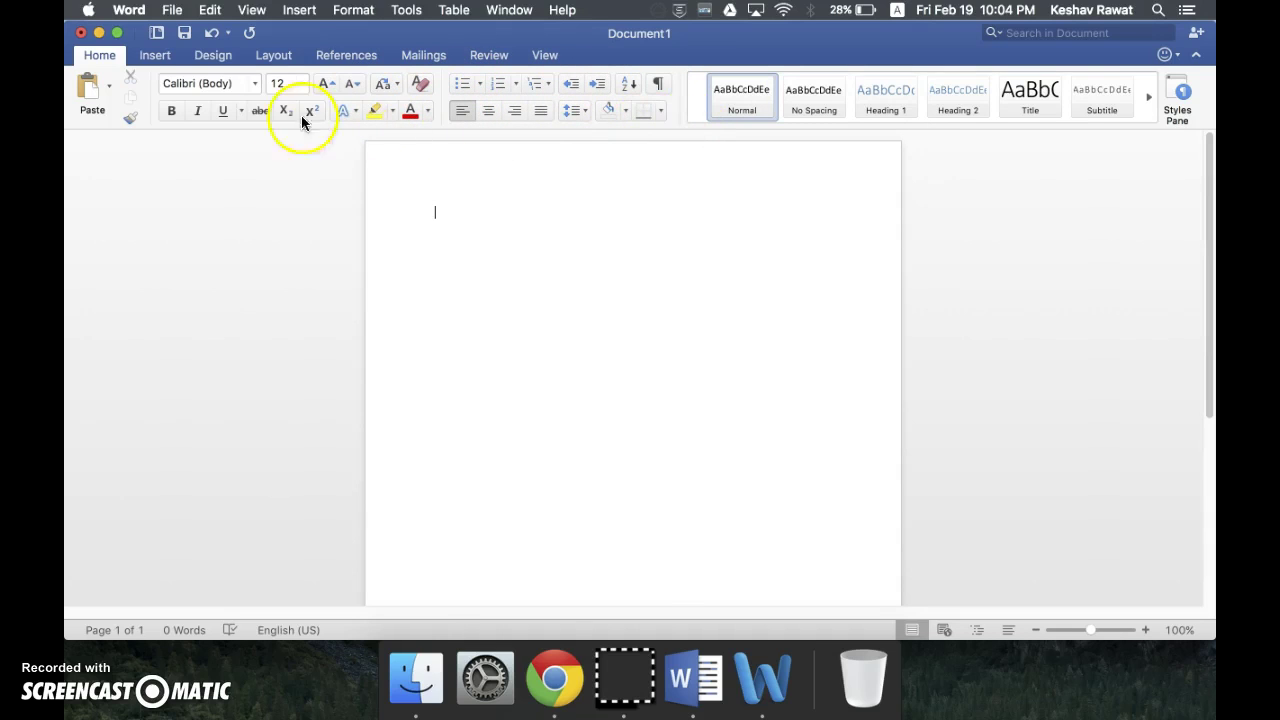
# Step: Examine the insert, design, layout and references commands of the newer Word, and return to the Home commands
pyautogui.click(145, 60)
pyautogui.click(212, 55)
pyautogui.click(273, 55)
pyautogui.click(346, 56)
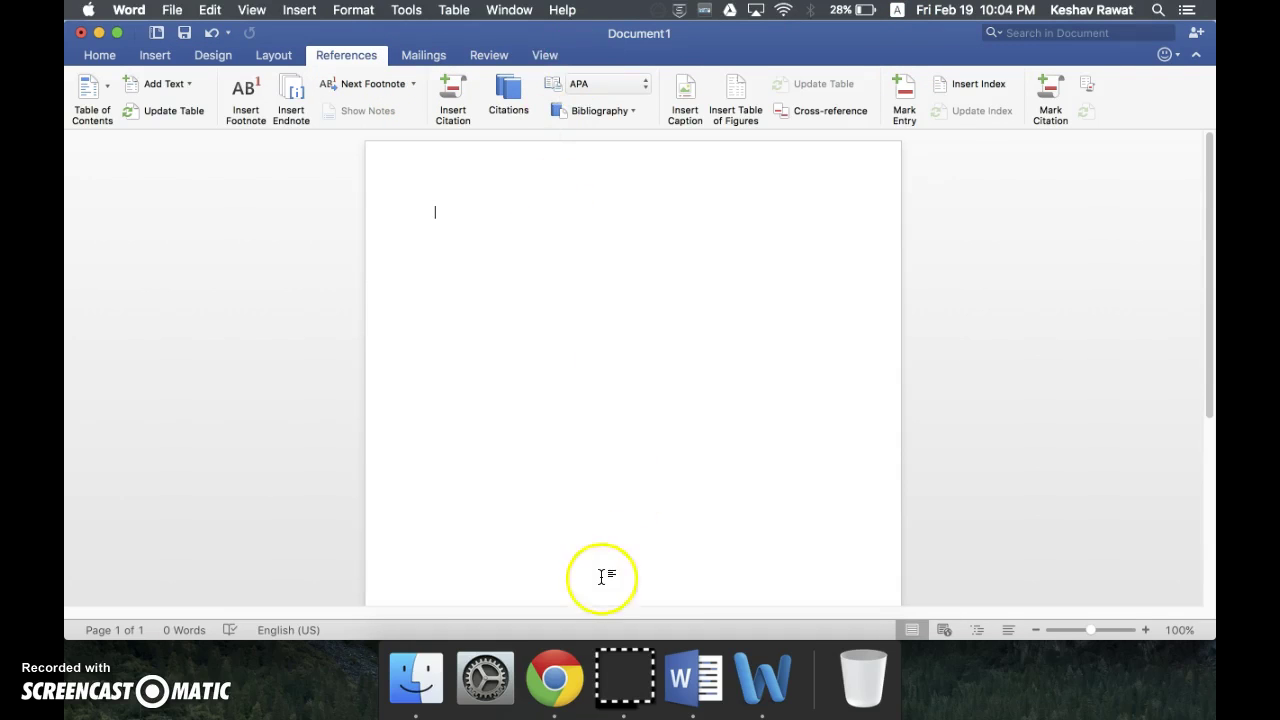
pyautogui.click(285, 55)
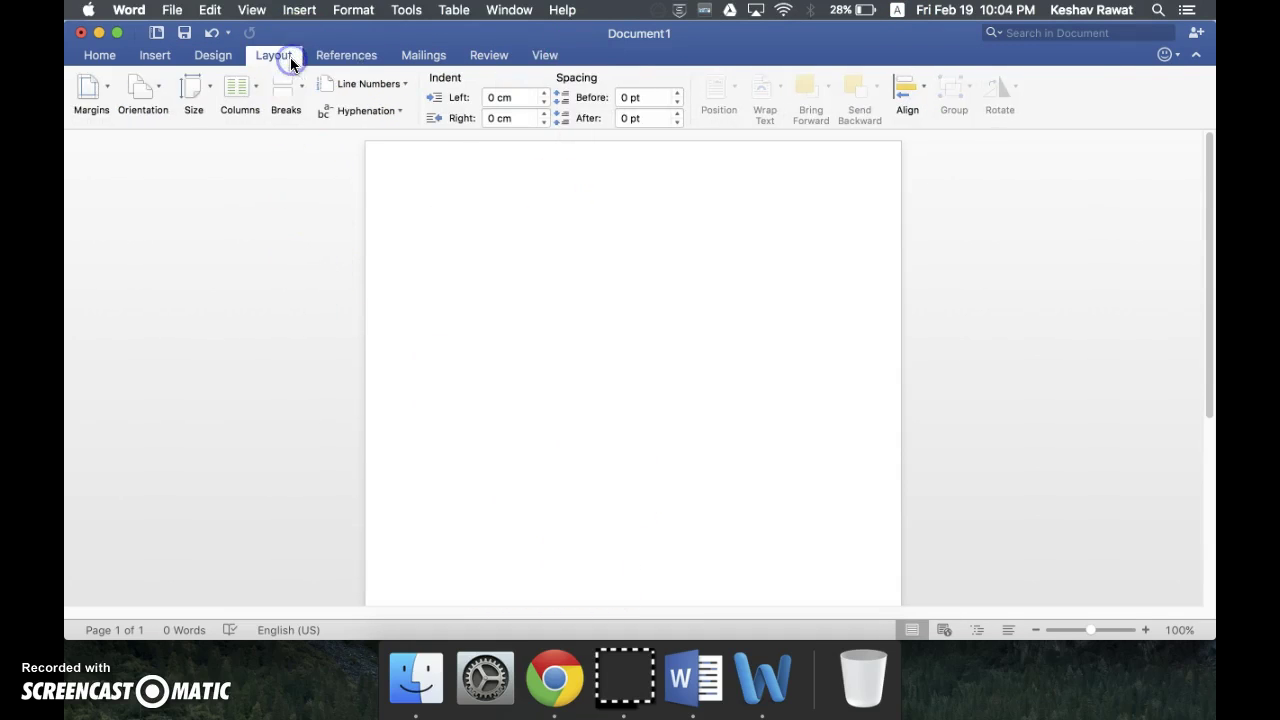
pyautogui.click(346, 56)
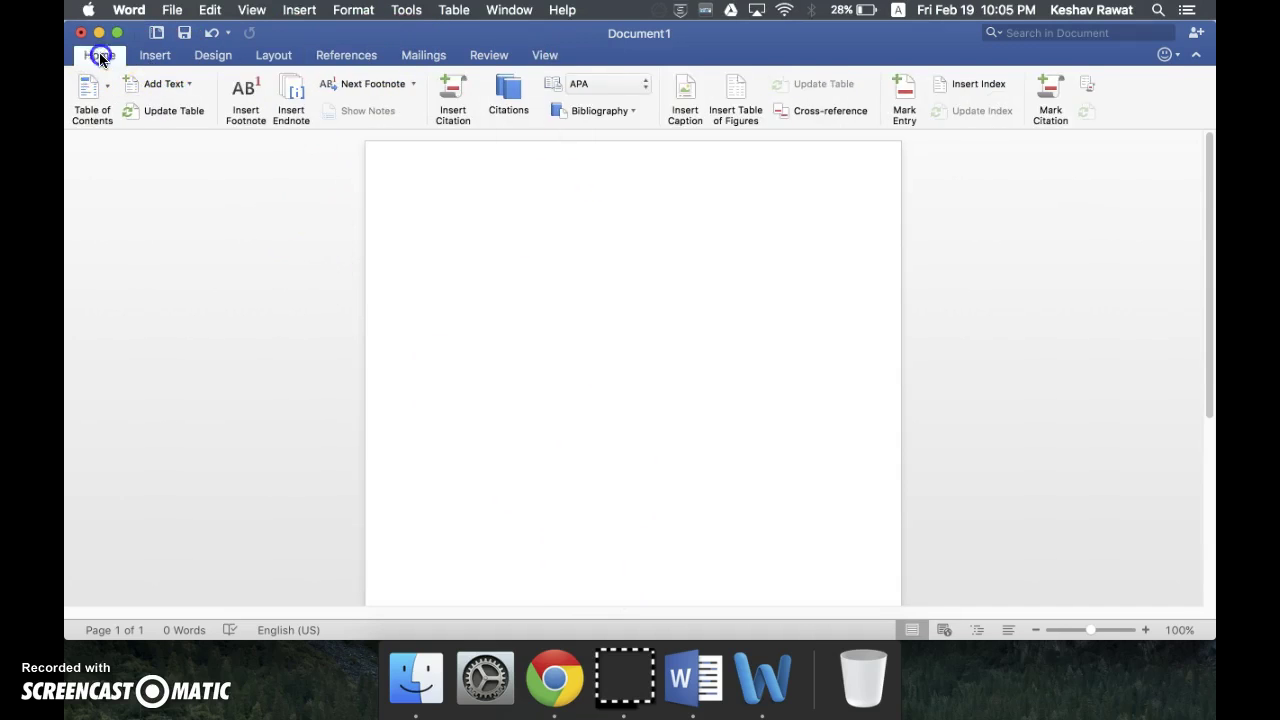
pyautogui.click(100, 56)
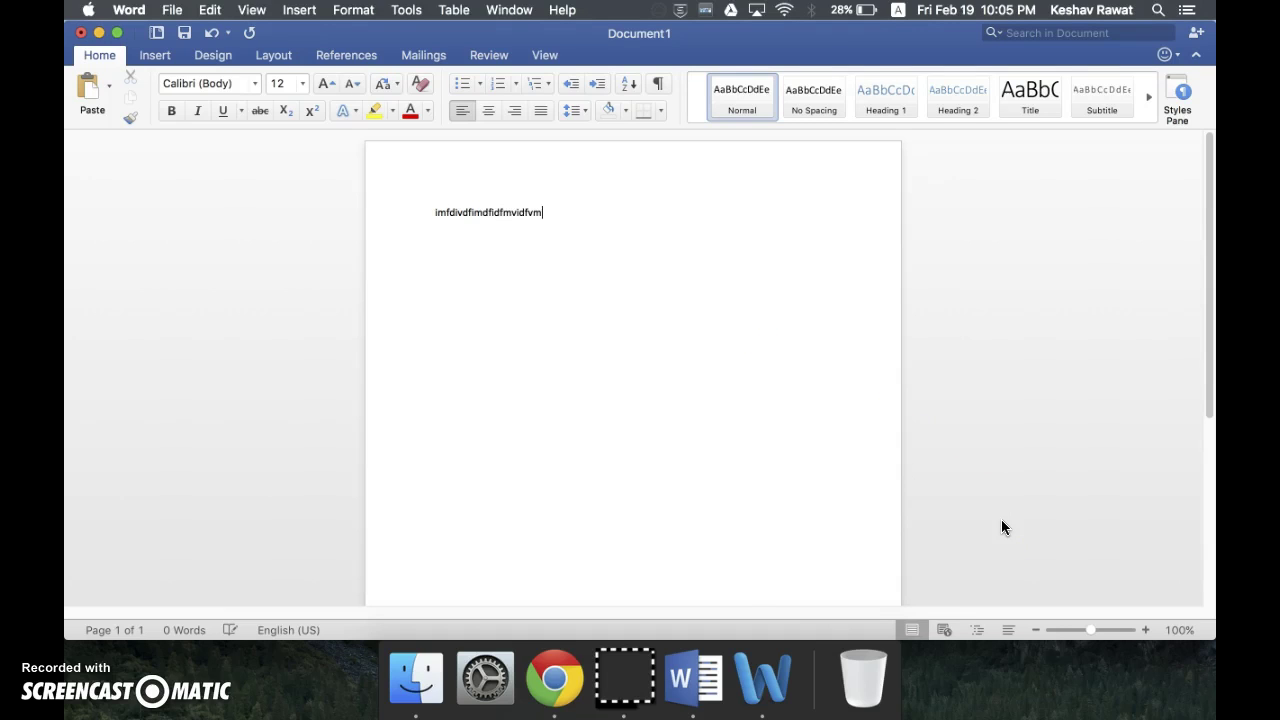
# Step: Fill the blank document with several lines of random filler words, ending in "godfodfogldfijksfkl"
pyautogui.write('idfv dismdiomsdoimsd i')
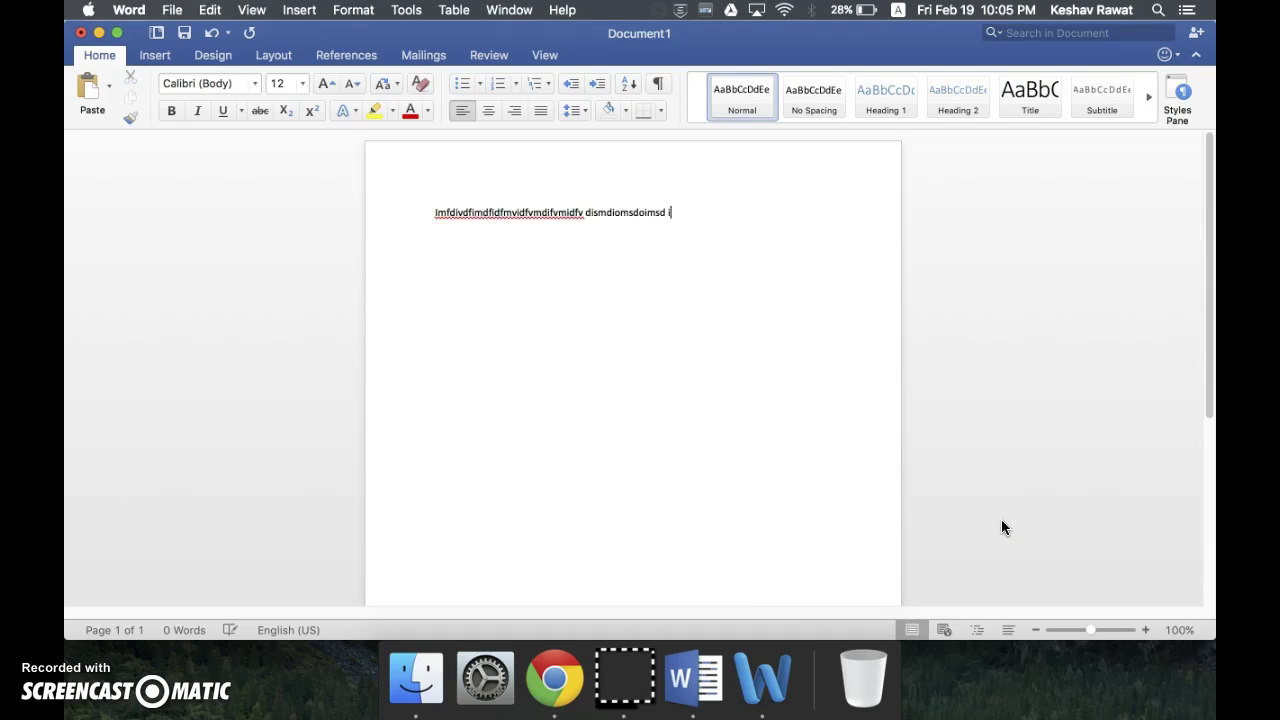
pyautogui.write('sdo vimsdio vms')
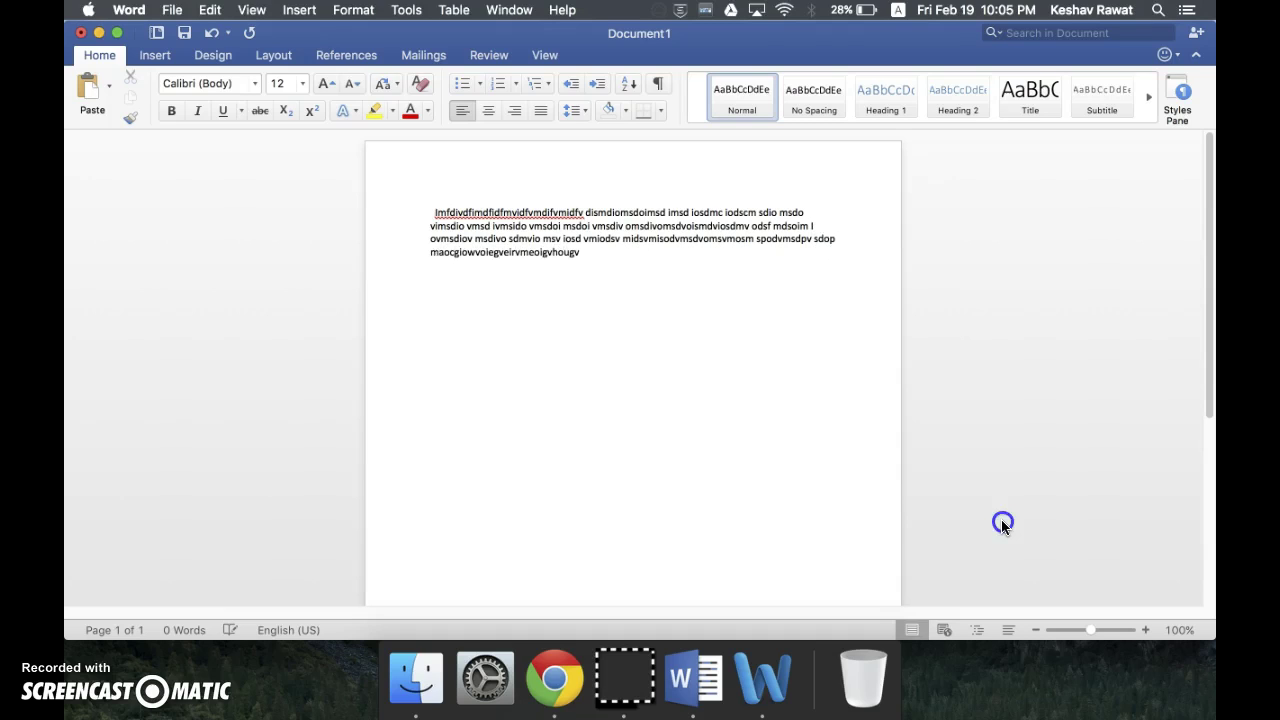
pyautogui.write('dfodfogldfljksfkl')
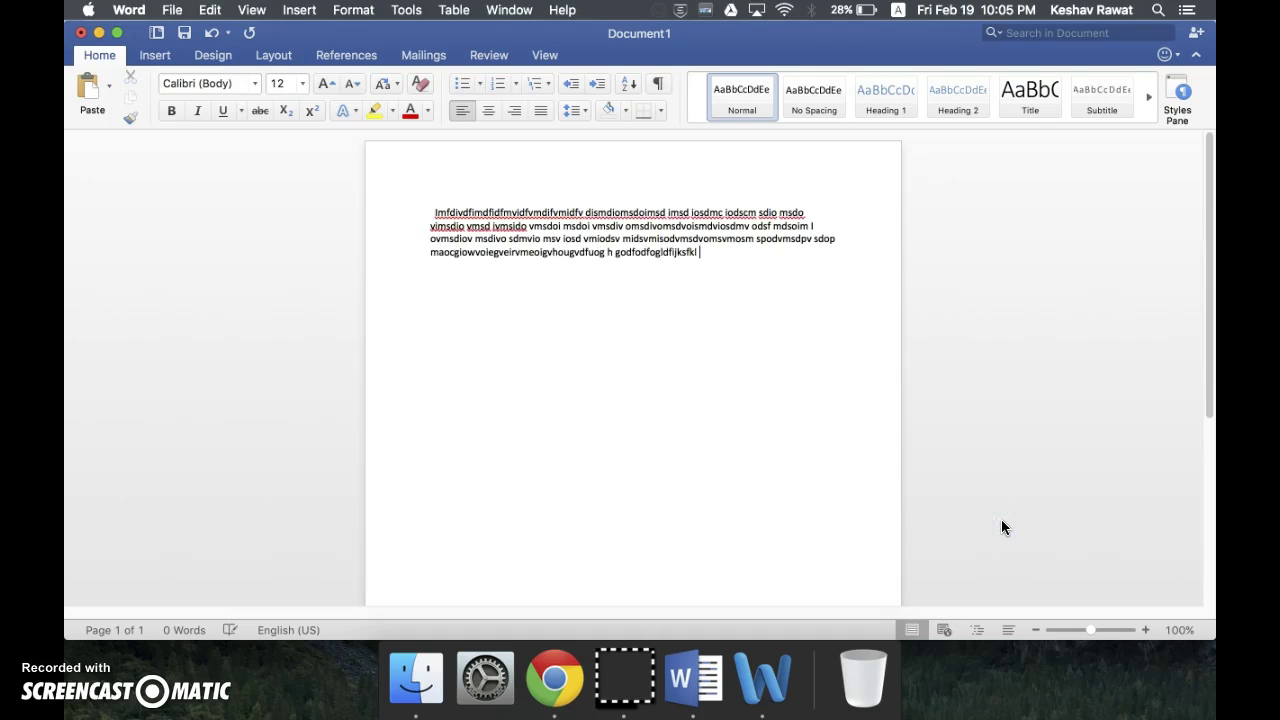
# Step: Delete all the filler text from the document and increase the font size to 16
pyautogui.press('super+a')
pyautogui.press('BackSpace')
pyautogui.click(995, 515)
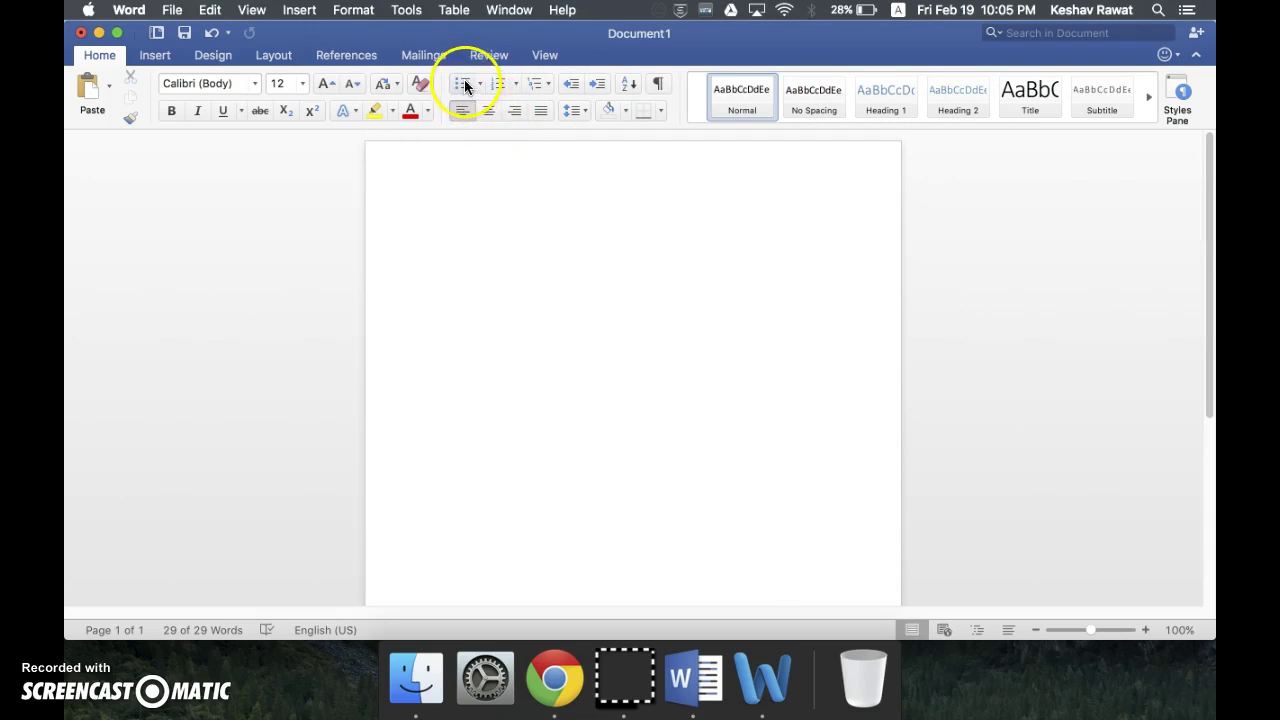
pyautogui.click(322, 83)
pyautogui.click(322, 83)
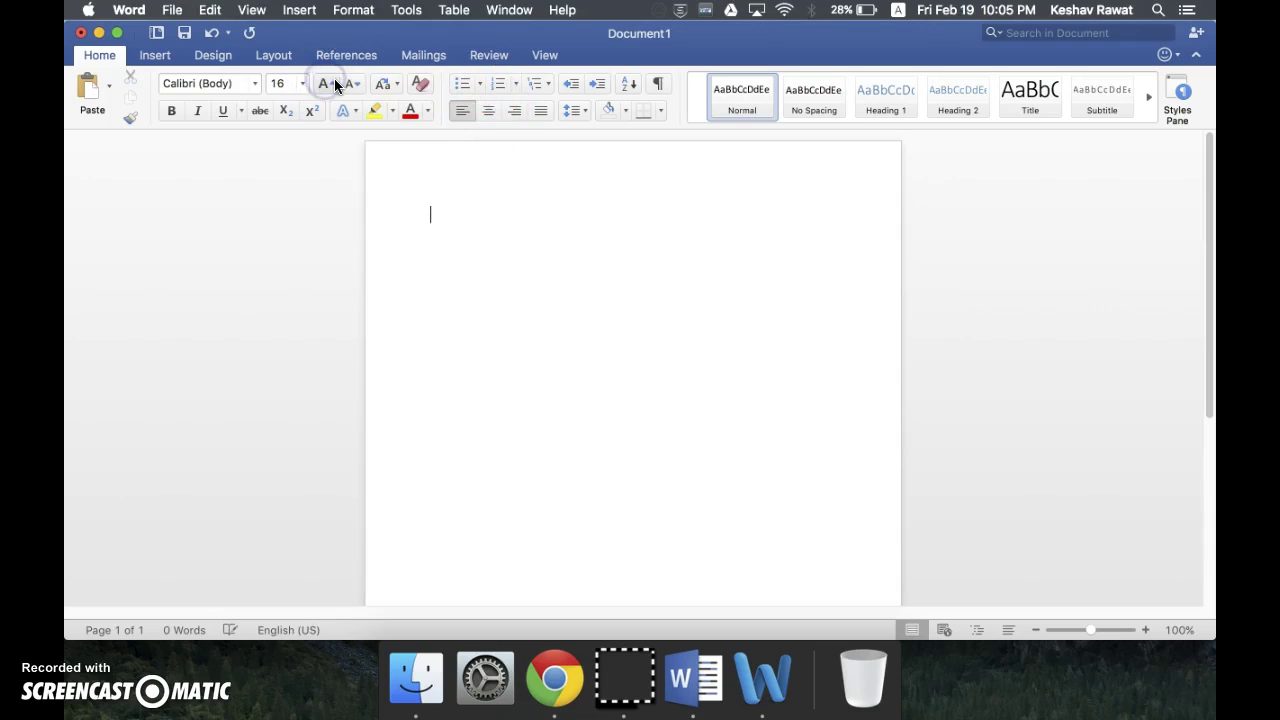
# Step: Enter about three lines of continuous filler letters at the new font size, starting with "gjdfjgidfgjidofgj"
pyautogui.write('jdfjgidfgjidofgj')
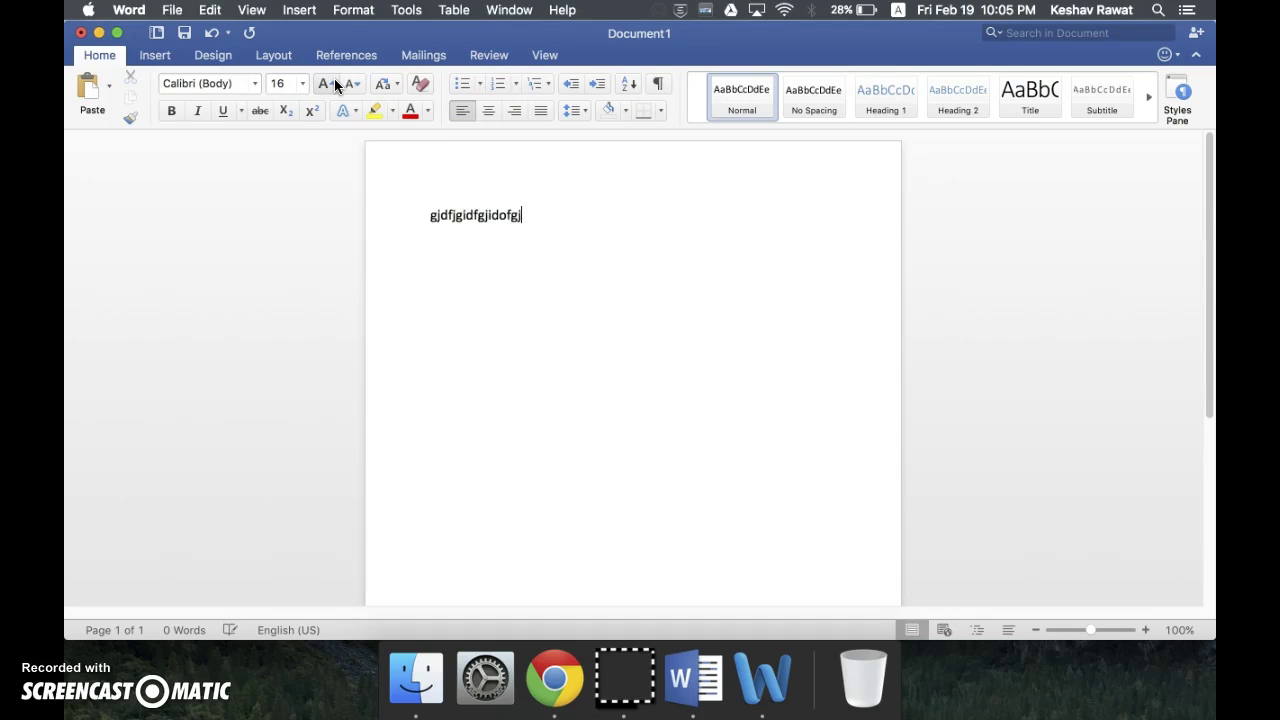
pyautogui.write('oidgfjfdojgjiofgiodfgjiofgjfdoigjdfoigjdiofgjdfigdifgjodifgjoidfgj')
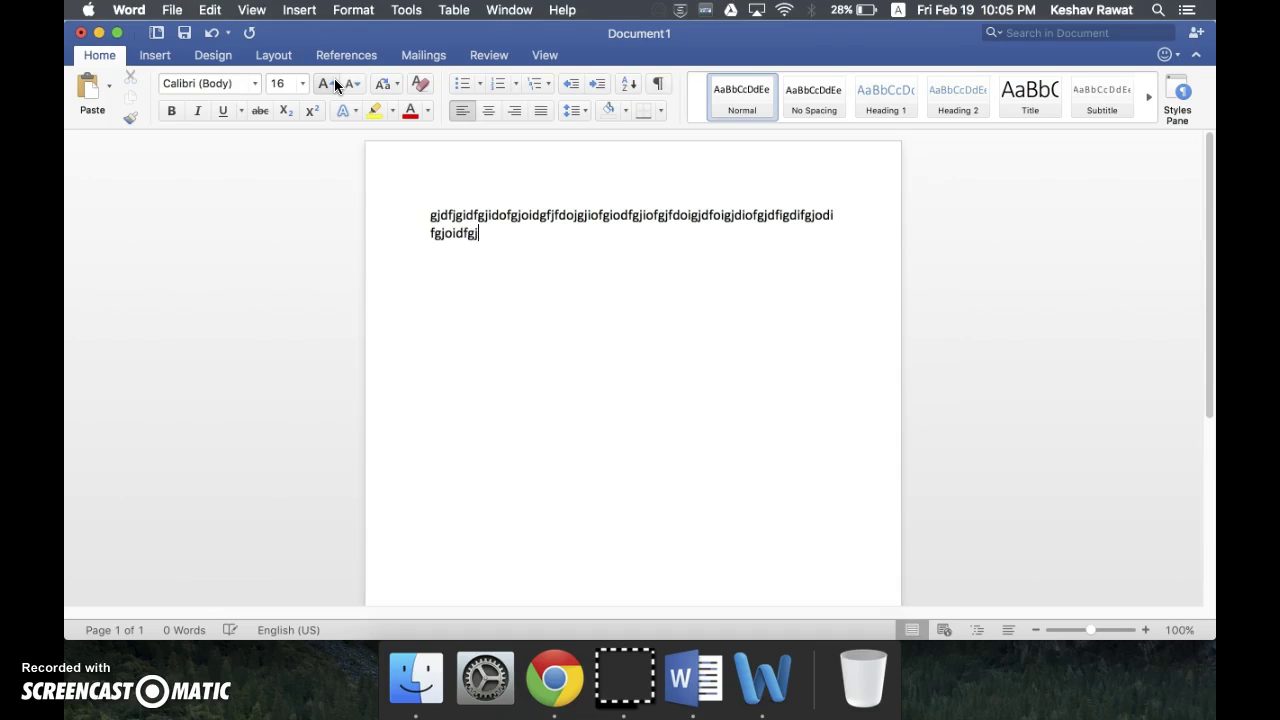
pyautogui.write('doifgjdfjgoidfgjifgijodfigjidofgjdfiogjdfiog')
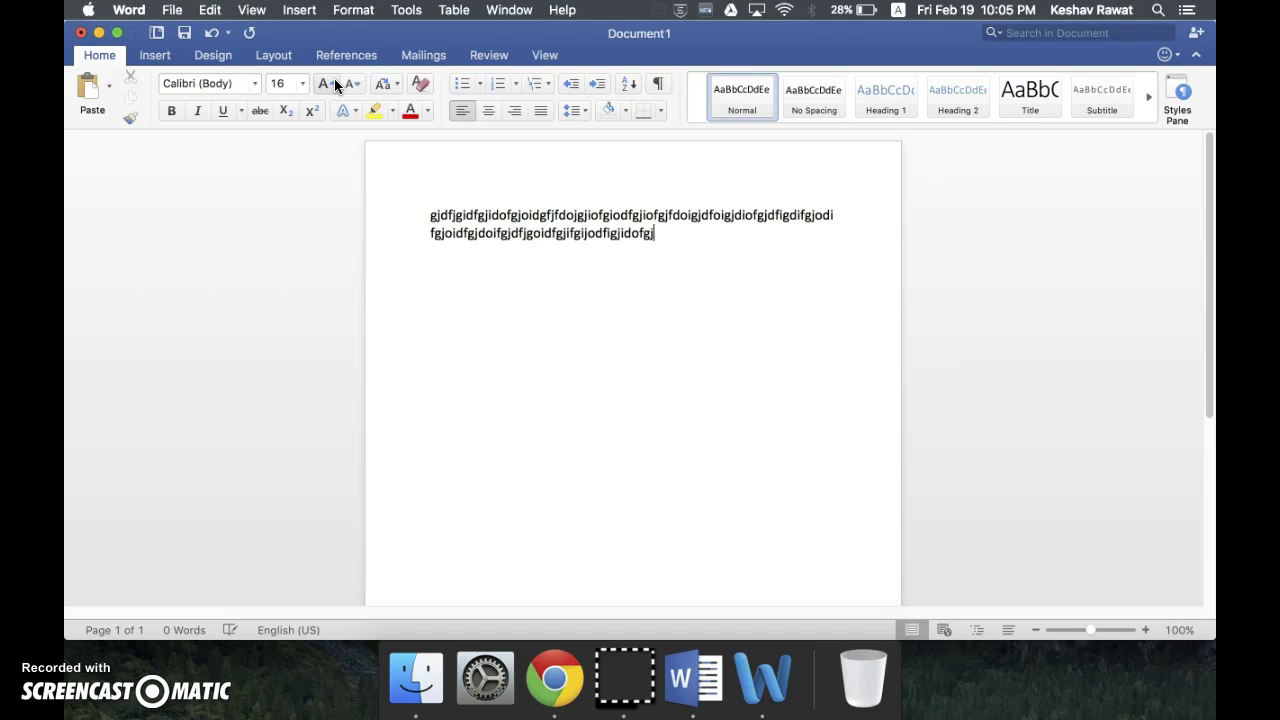
pyautogui.write('jdfiogjdfgjdiofgjdiofgjdiofjgiofdgjoidfjgidfgjfdgjfdgoidfgjgjfgoidfgj')
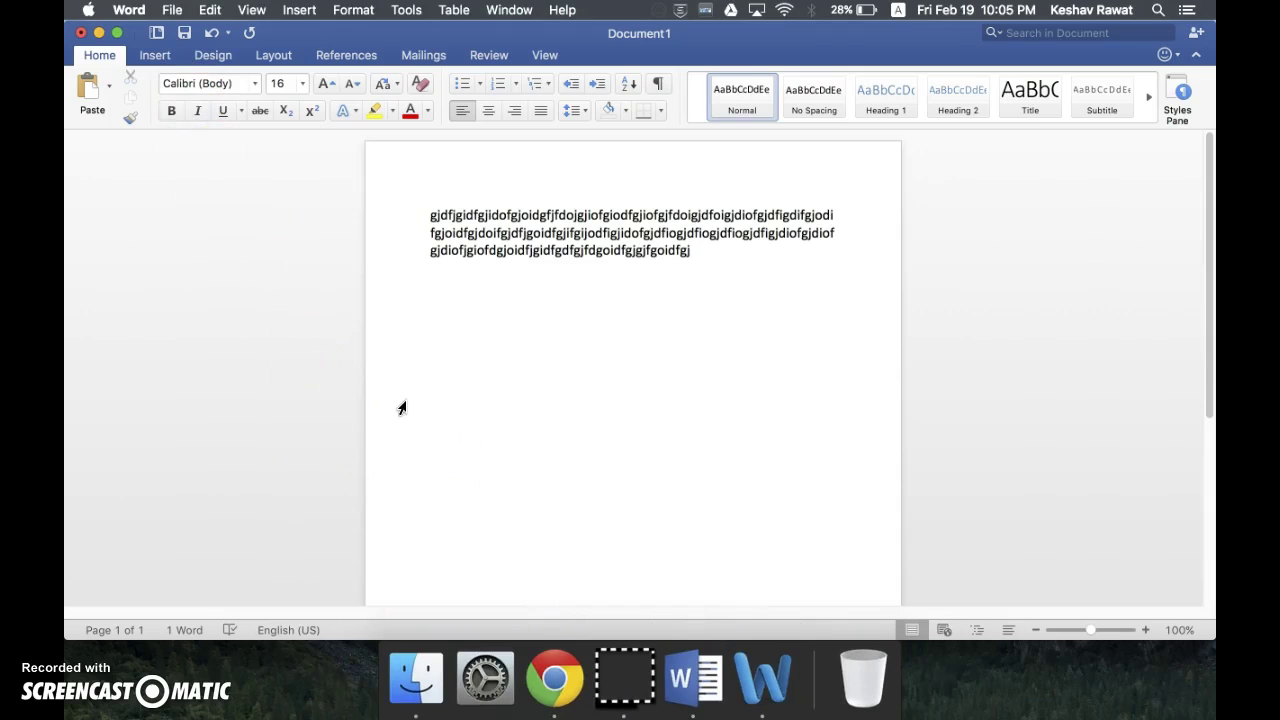
# Step: Close the document without saving and quit both versions of Microsoft Word
pyautogui.click(81, 33)
pyautogui.click(563, 157)
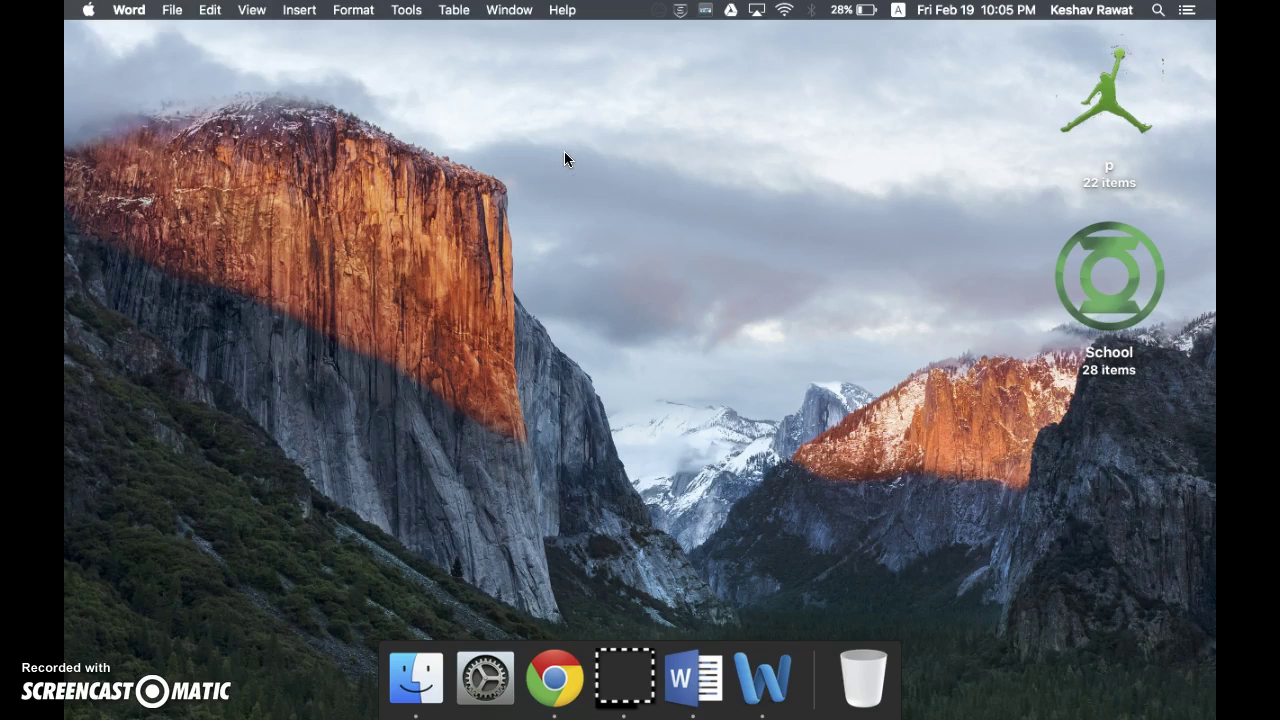
pyautogui.rightClick(690, 650)
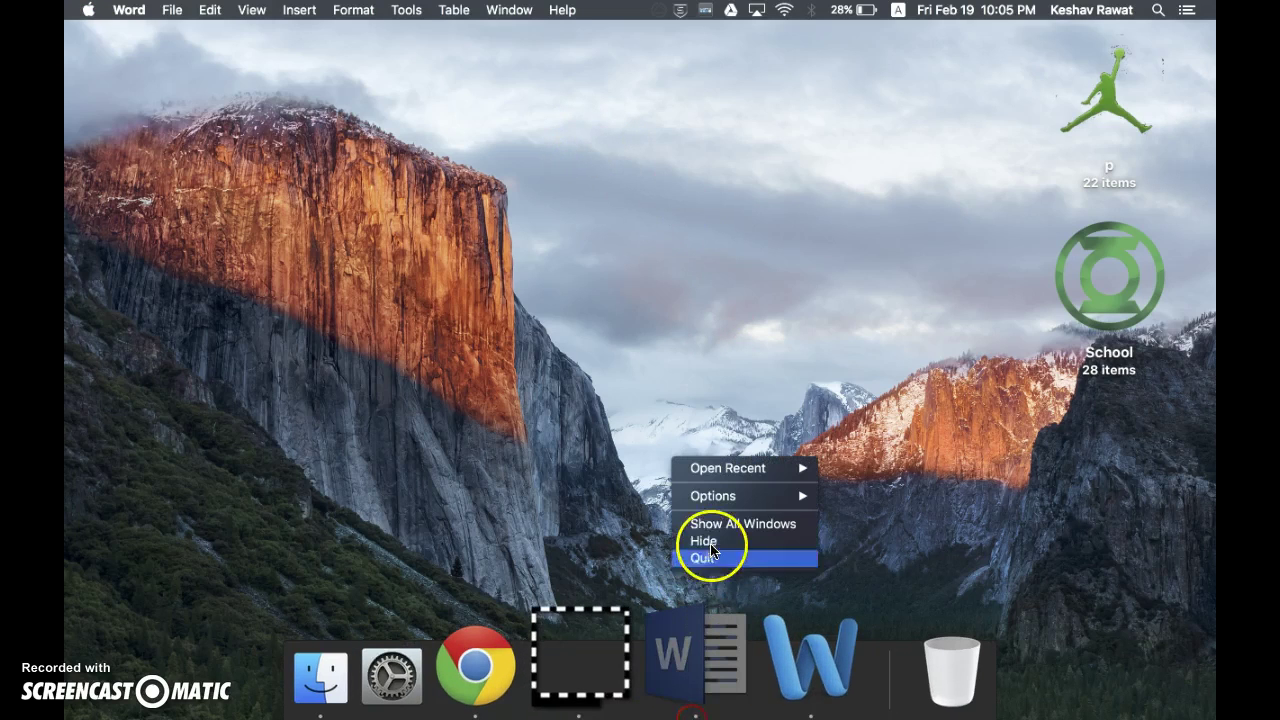
pyautogui.click(716, 560)
pyautogui.rightClick(748, 672)
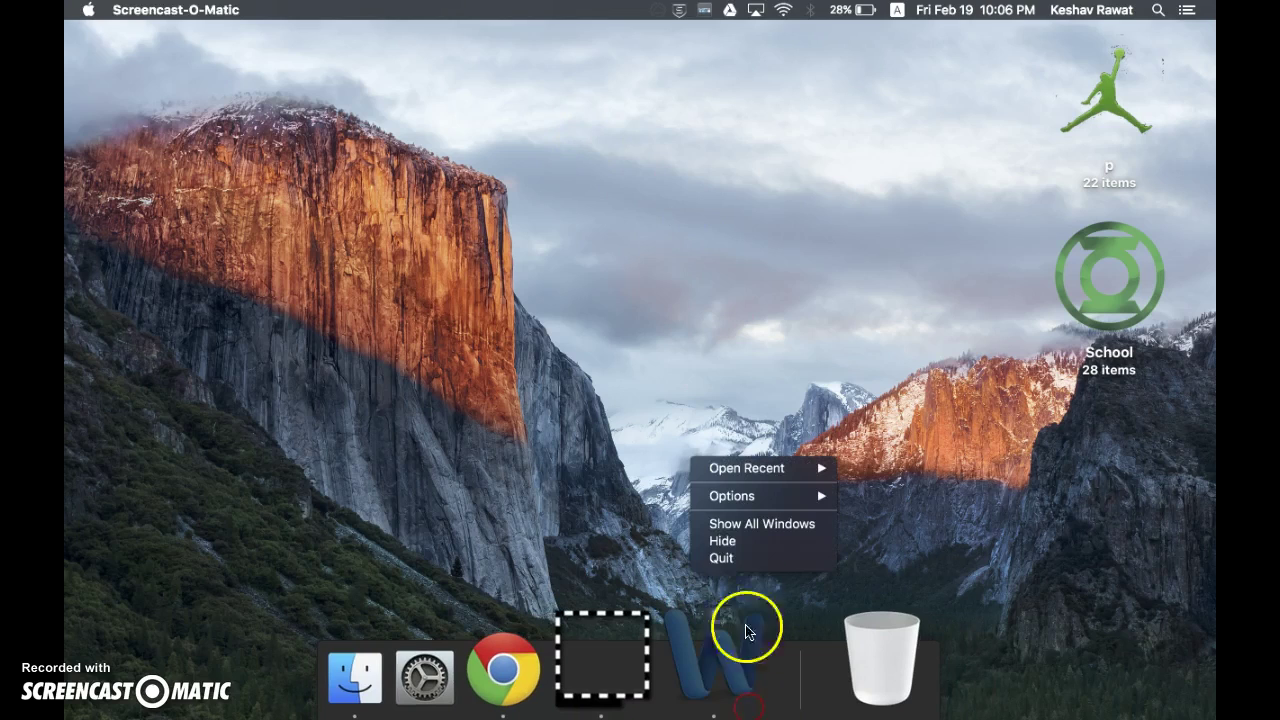
pyautogui.click(745, 563)
# Step: Search the Mac for "e" and launch the newer Microsoft Excel from the Applications folder
pyautogui.press('super+space')
pyautogui.write('e')
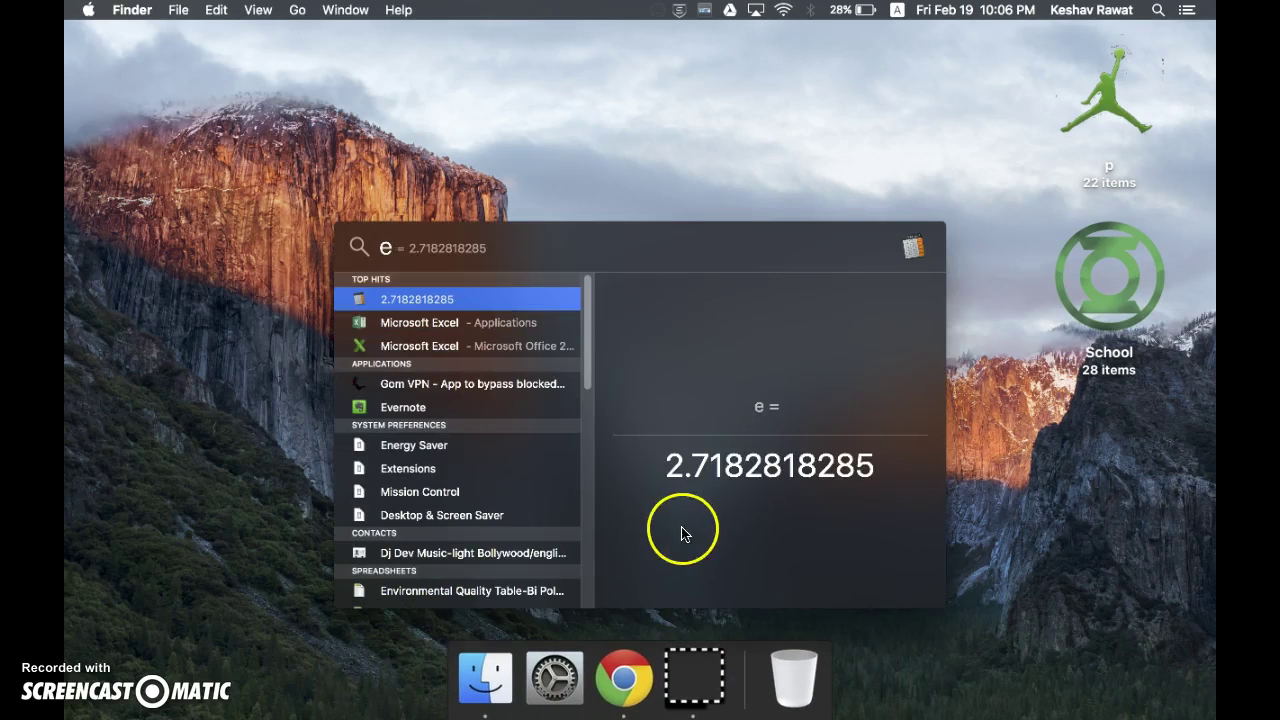
pyautogui.click(512, 322)
pyautogui.click(512, 322)
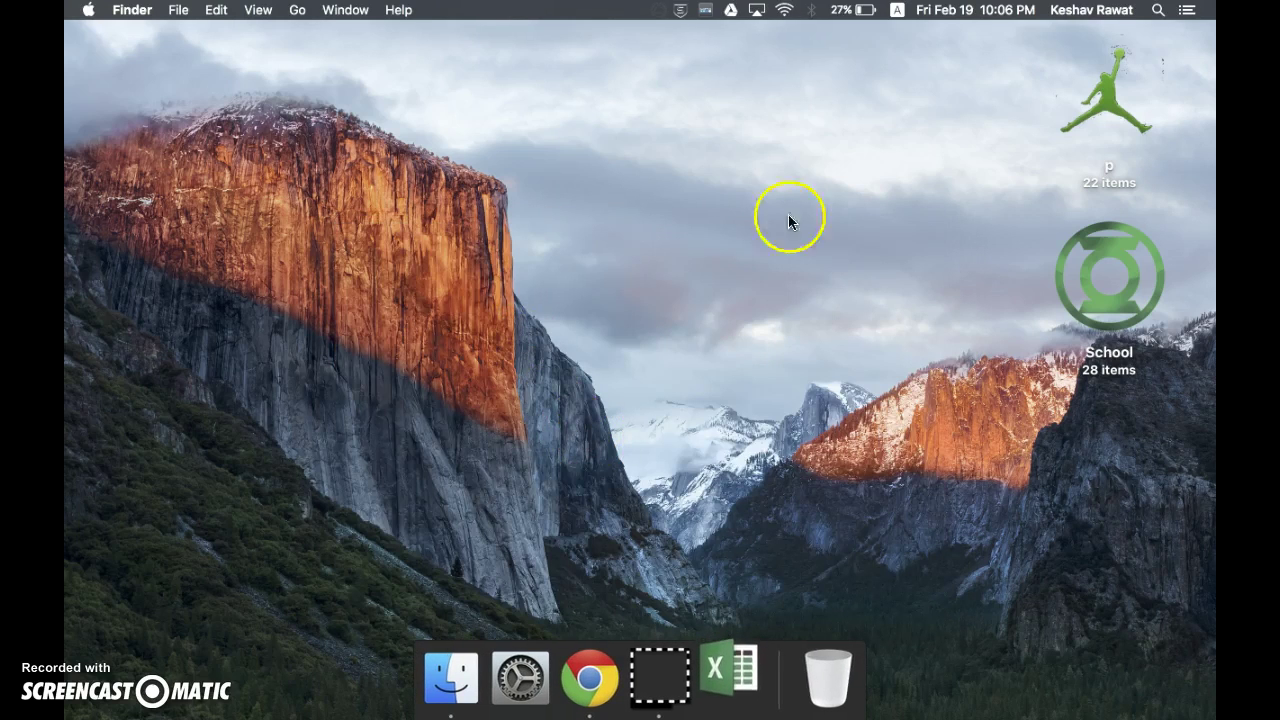
# Step: Launch the older Microsoft Excel from the Microsoft Office folder and create a blank Excel Workbook
pyautogui.press('super+space')
pyautogui.doubleClick(451, 346)
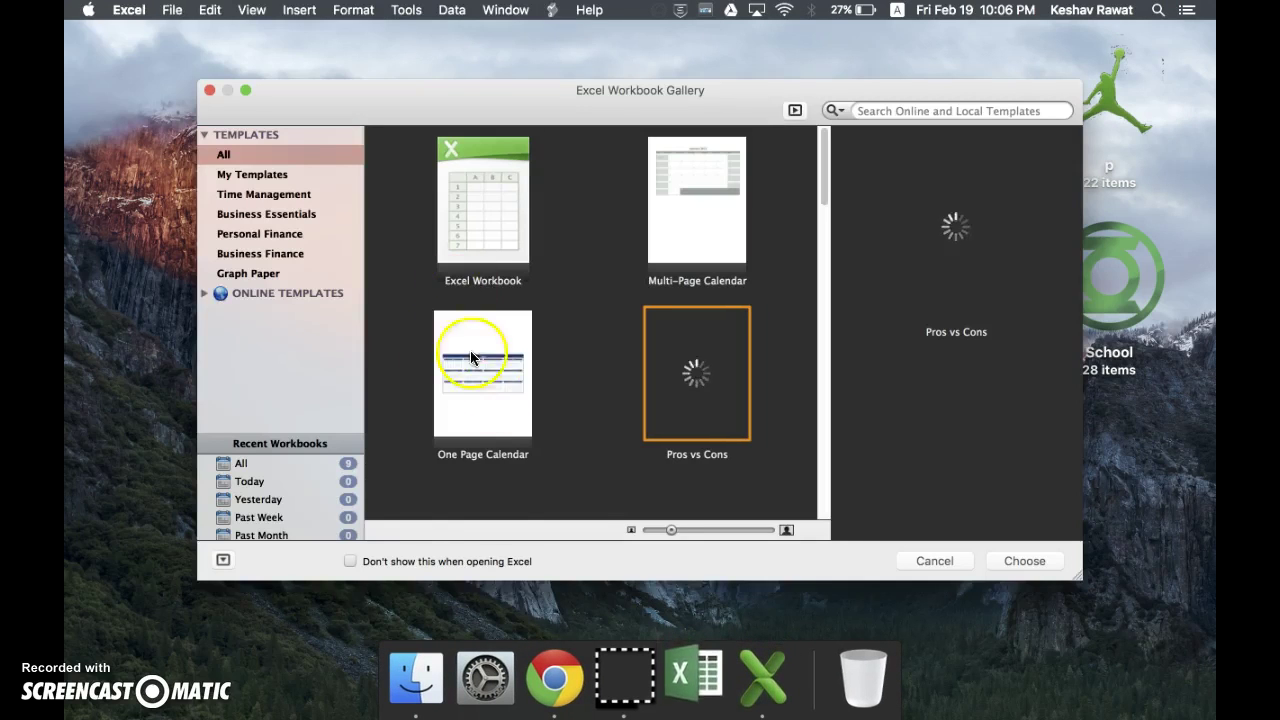
pyautogui.doubleClick(503, 245)
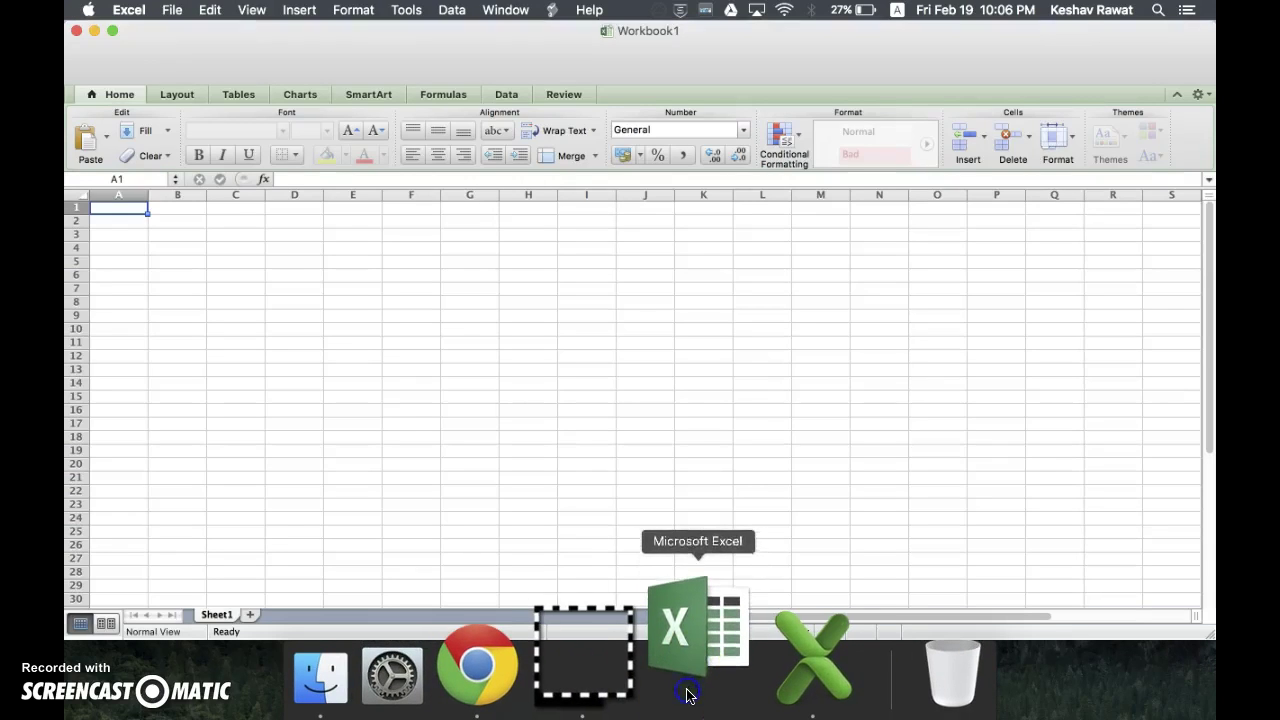
pyautogui.click(511, 391)
pyautogui.click(503, 283)
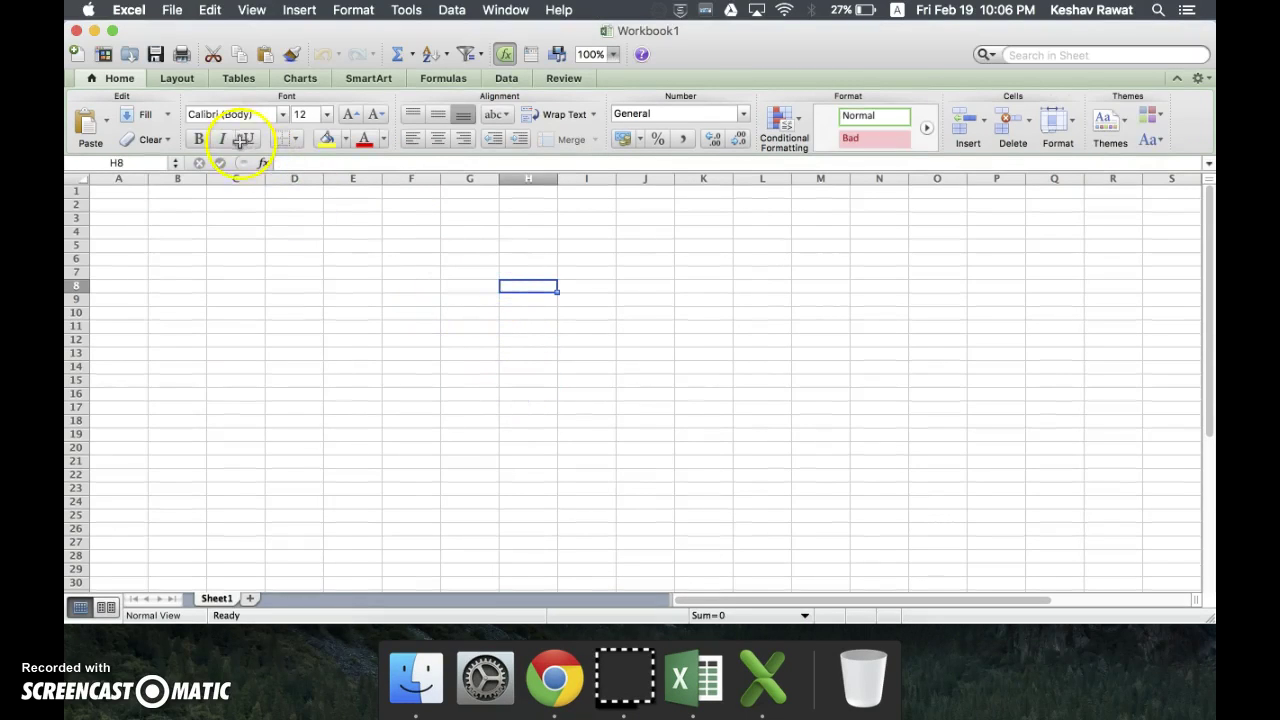
pyautogui.click(284, 324)
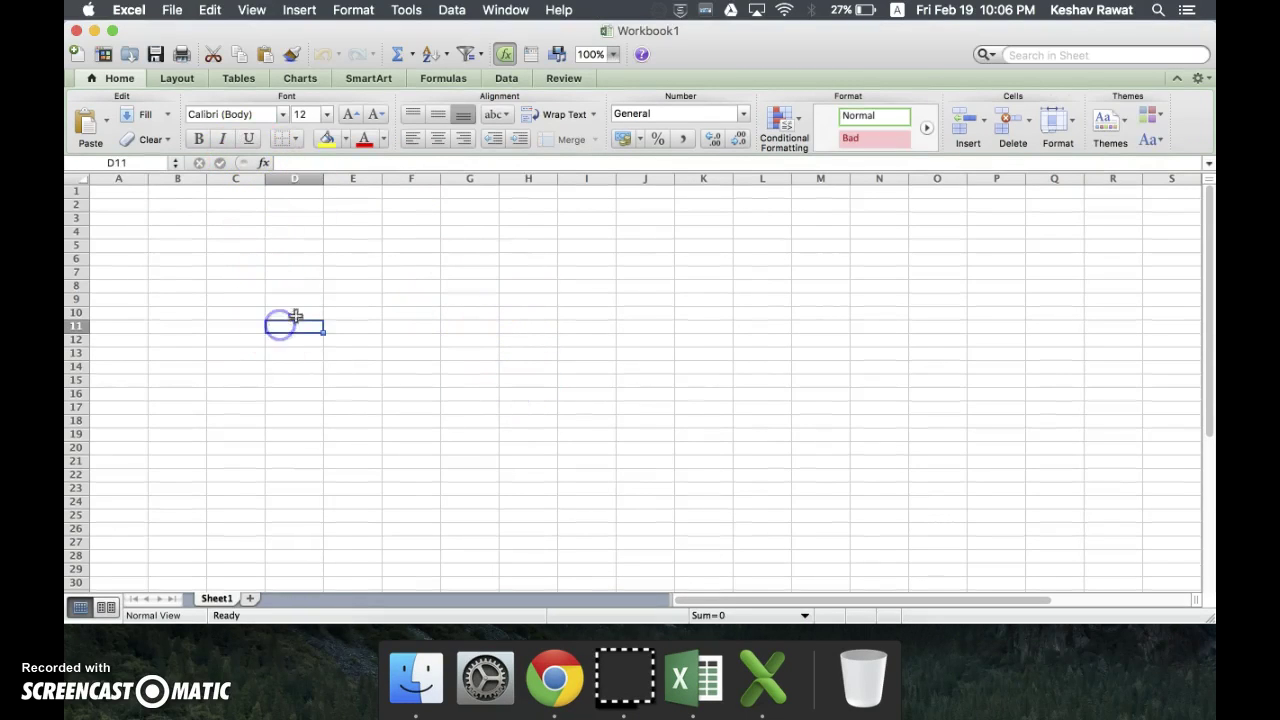
pyautogui.click(300, 259)
pyautogui.click(135, 192)
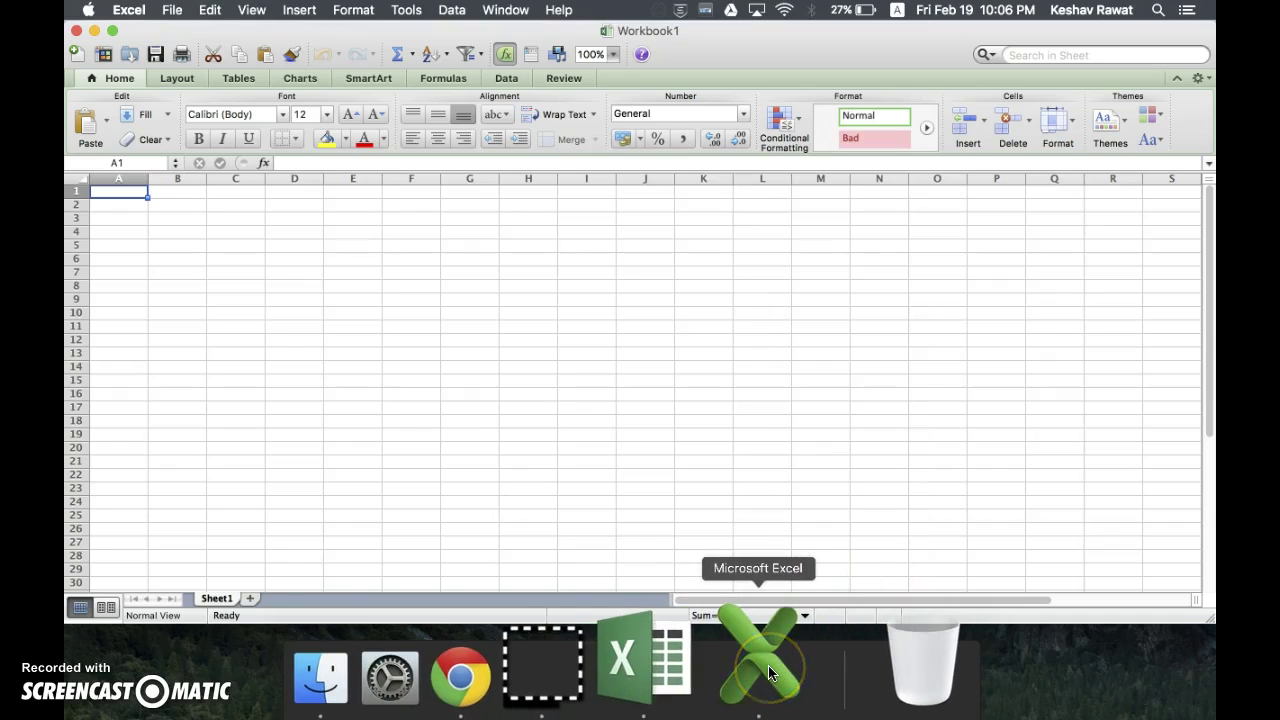
# Step: Browse the available cell styles for cell G8 and close the gallery without applying one
pyautogui.click(580, 217)
pyautogui.click(488, 286)
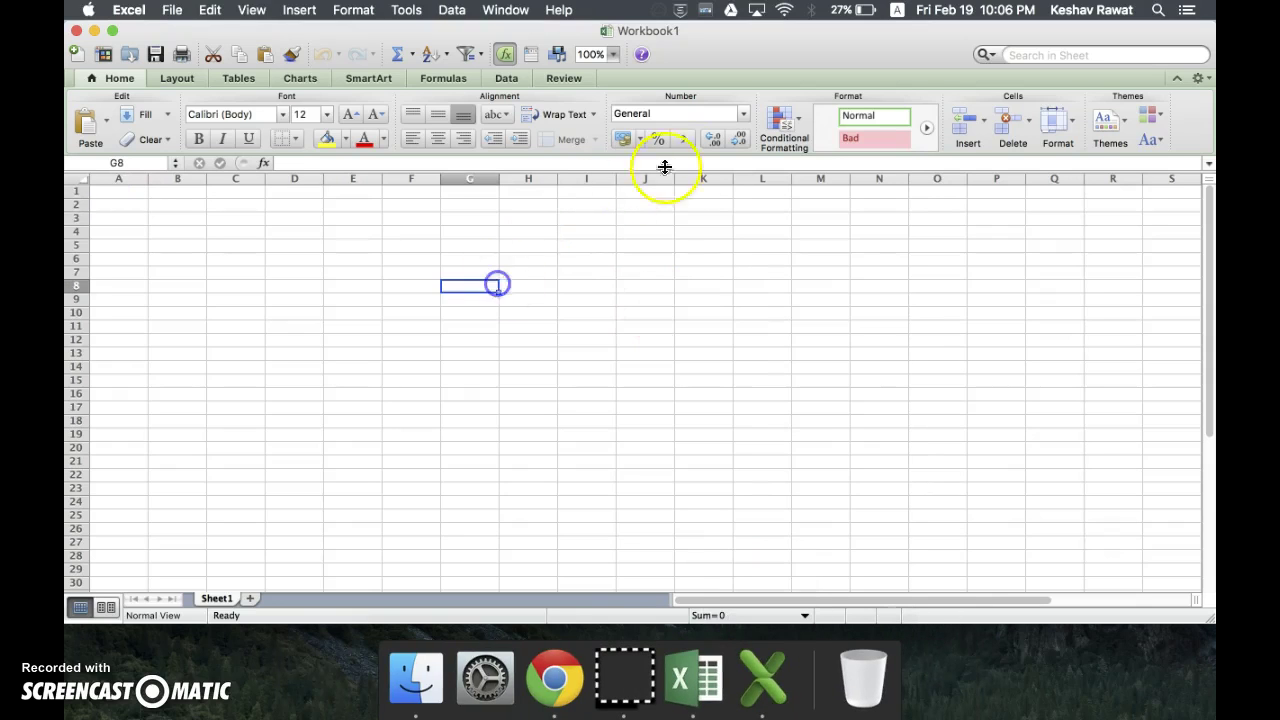
pyautogui.click(875, 157)
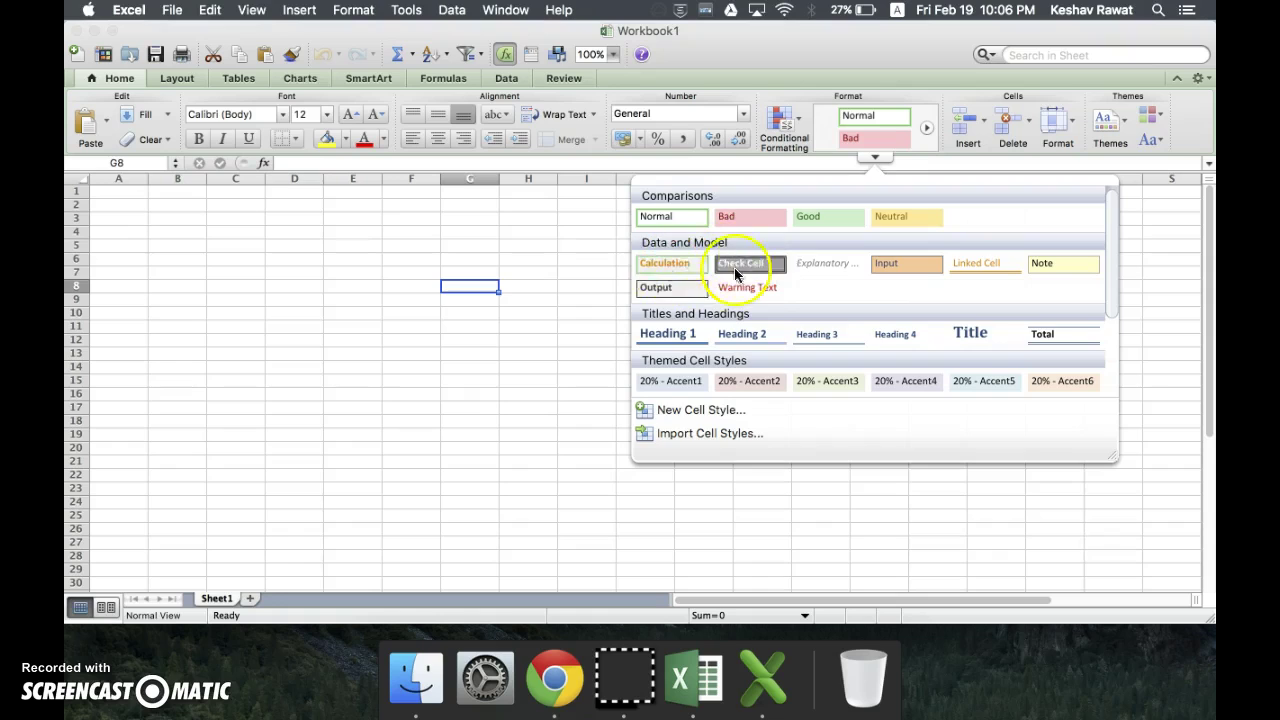
pyautogui.click(454, 381)
pyautogui.click(454, 381)
# Step: Try a yellow fill on cell D5 and undo it, leaving cell G5 selected
pyautogui.click(294, 245)
pyautogui.click(328, 137)
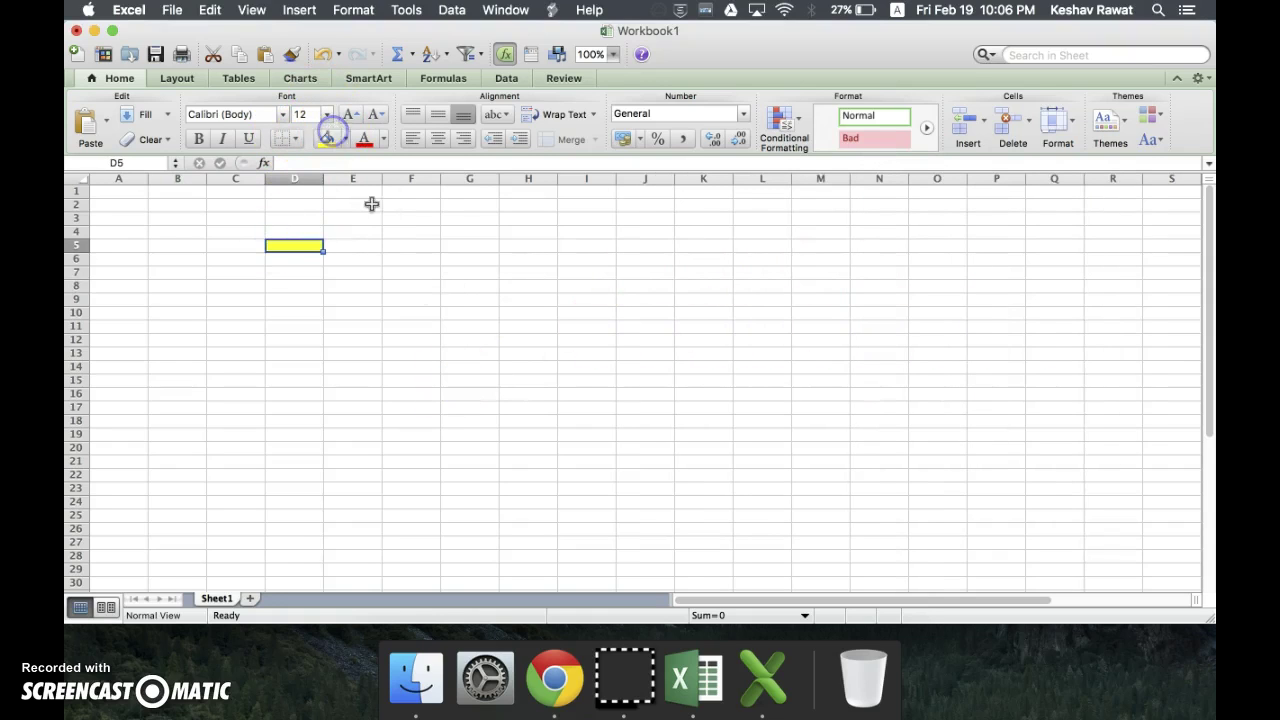
pyautogui.doubleClick(310, 246)
pyautogui.click(481, 248)
pyautogui.click(462, 246)
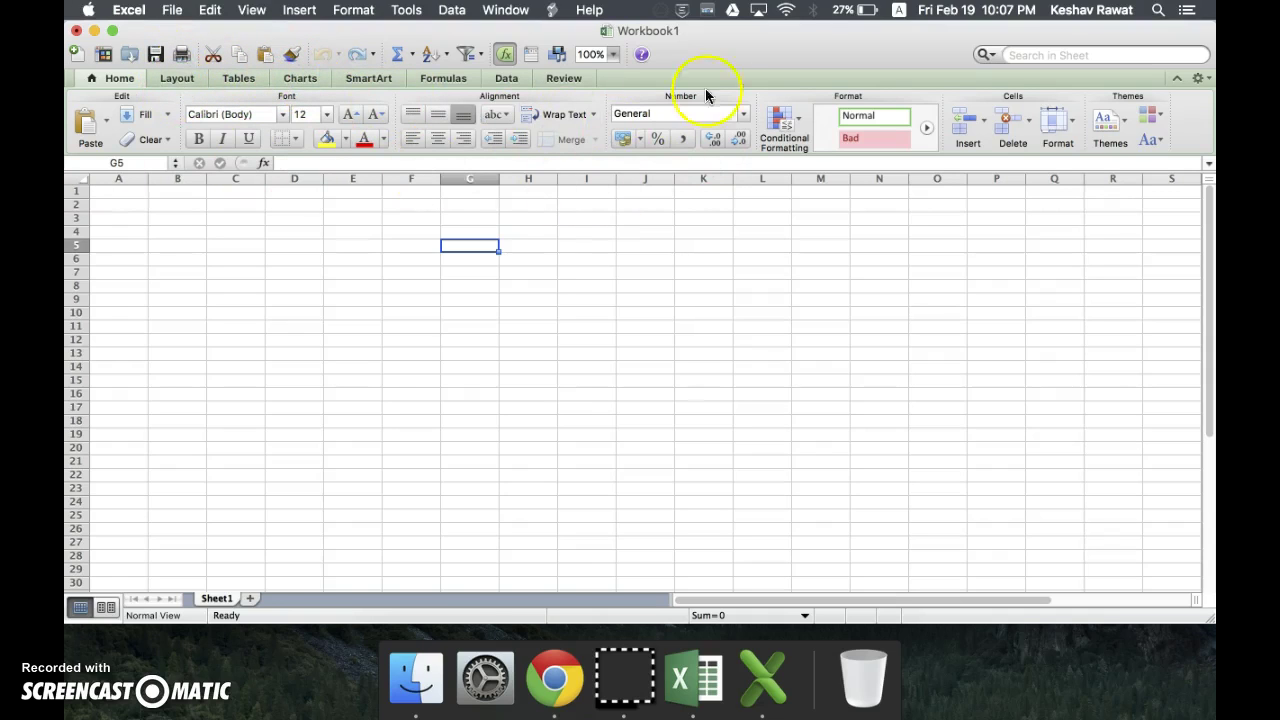
# Step: Review the options for clearing cell G5 without applying any, and select cell E5
pyautogui.click(156, 150)
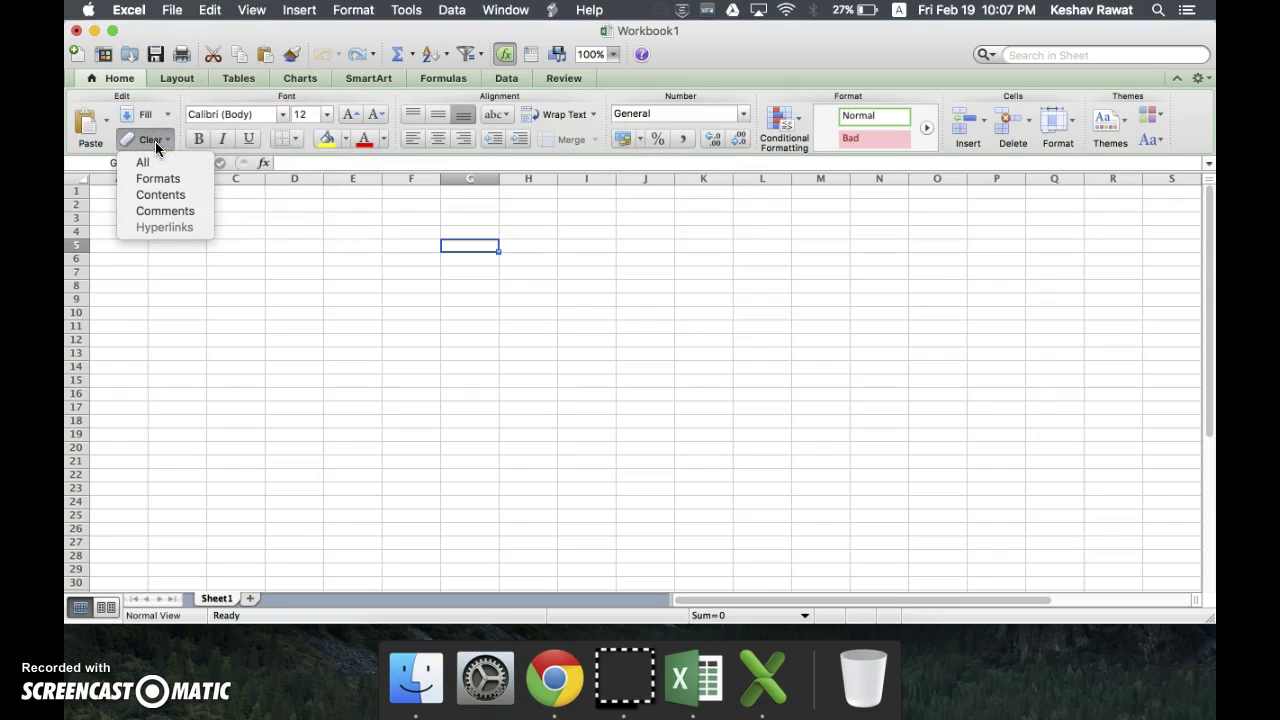
pyautogui.click(203, 286)
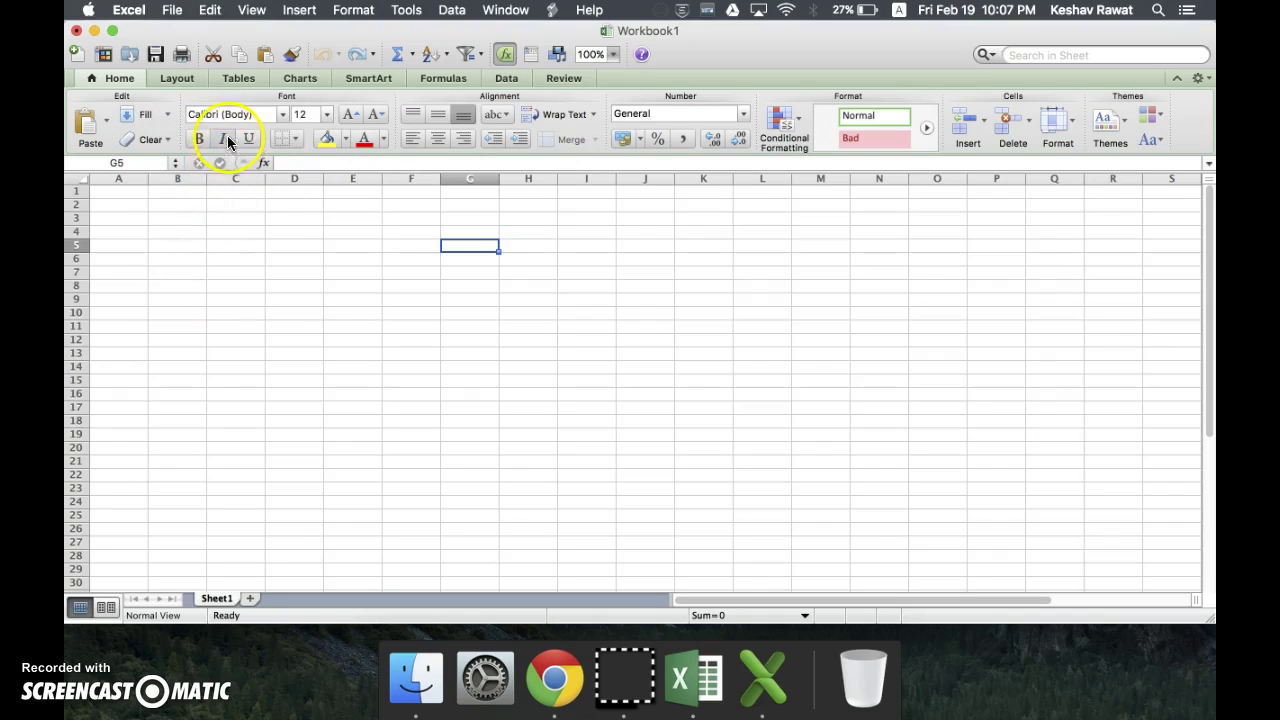
pyautogui.click(163, 139)
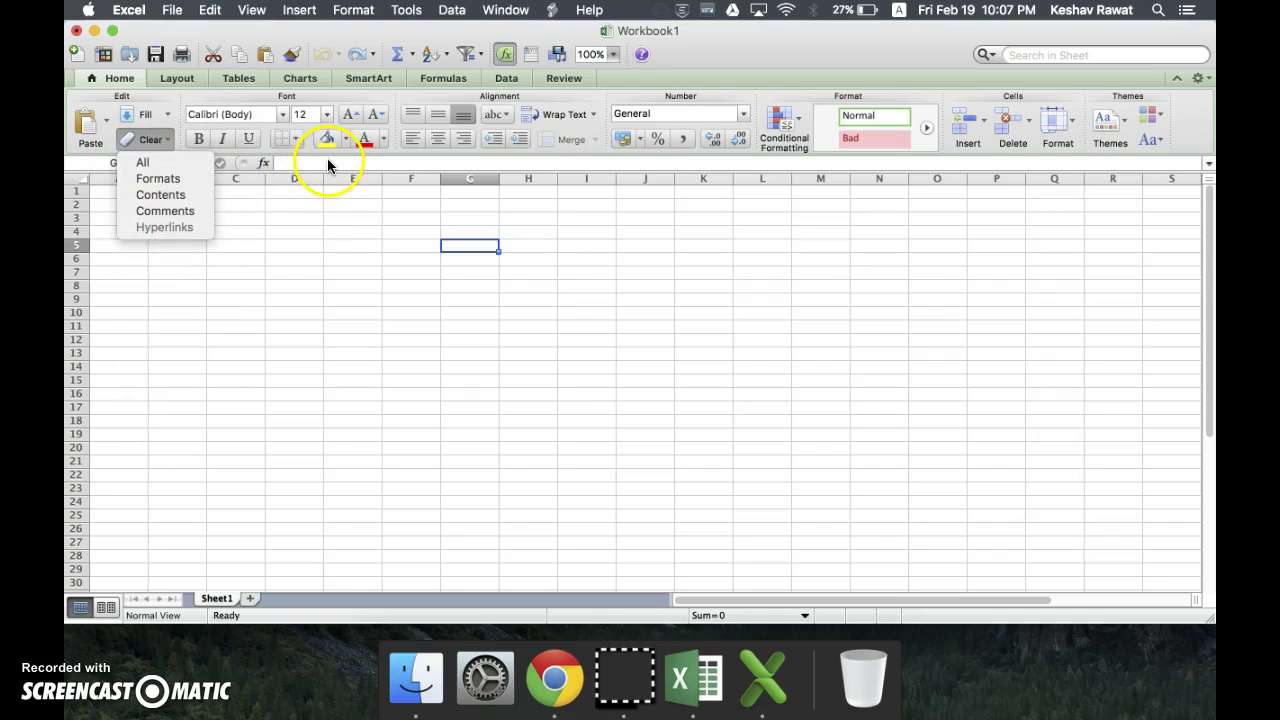
pyautogui.click(358, 202)
pyautogui.click(374, 250)
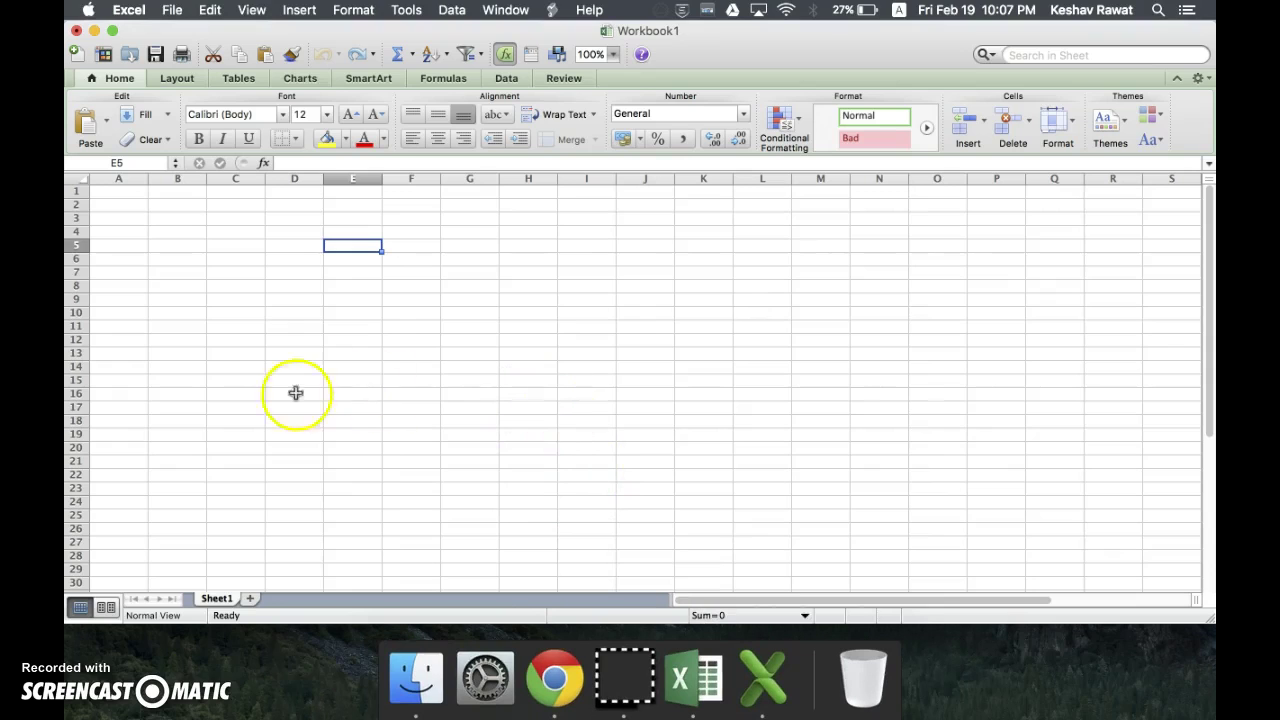
# Step: Examine how far the rows of the blank sheet extend, selecting row 109 and a few cells, and return to row 1
pyautogui.scroll(-8, 340, 376)
pyautogui.scroll(-15, 336, 380)
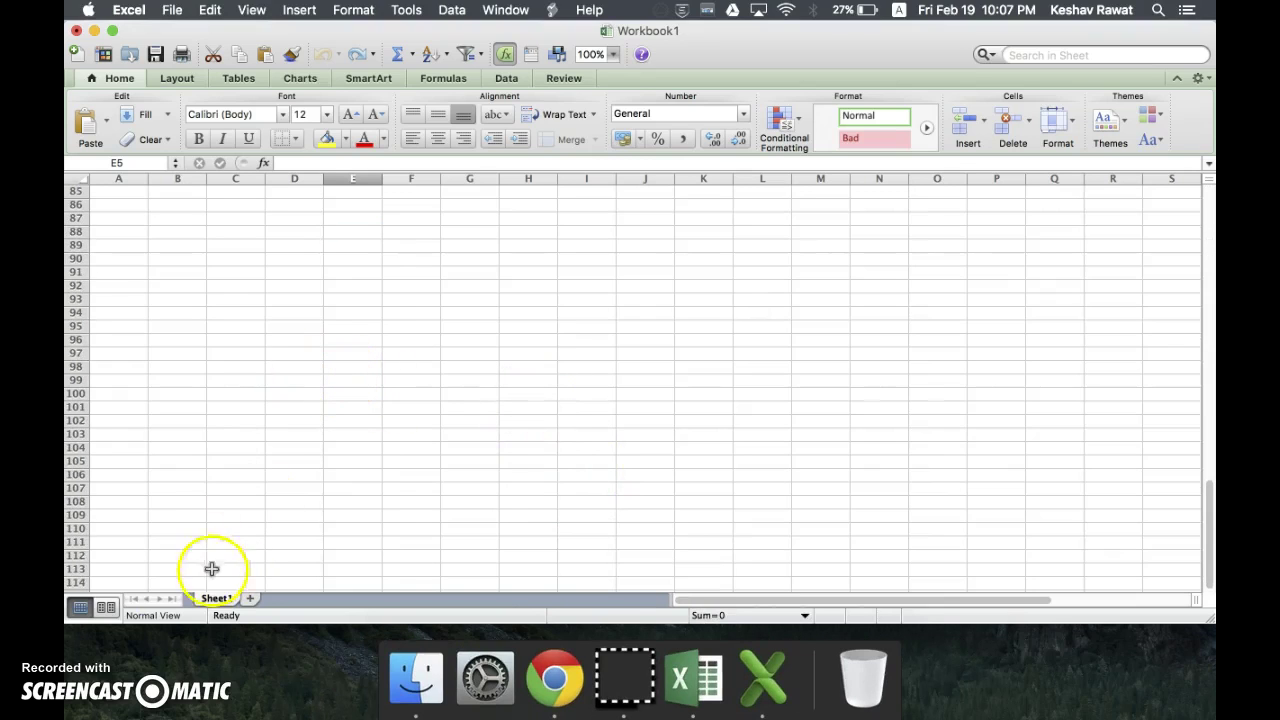
pyautogui.click(80, 585)
pyautogui.click(82, 515)
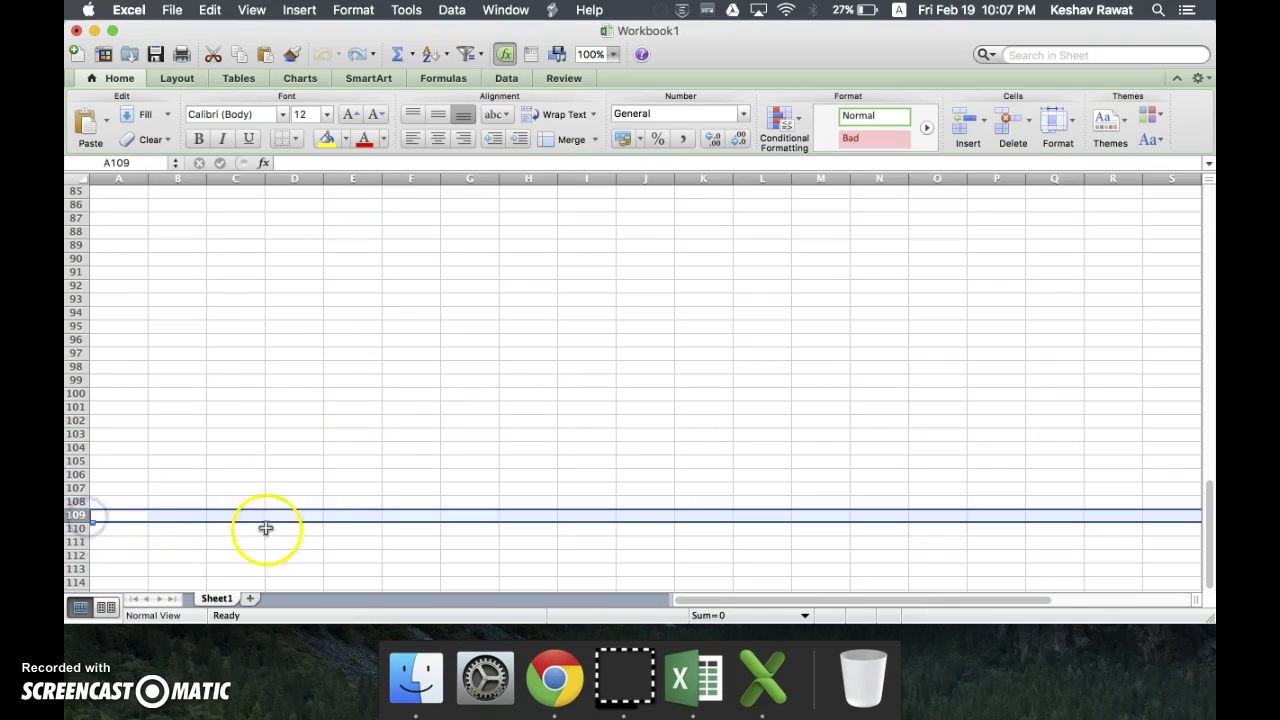
pyautogui.moveTo(352, 386); pyautogui.dragTo(420, 400)
pyautogui.click(608, 394)
pyautogui.scroll(10, 610, 394)
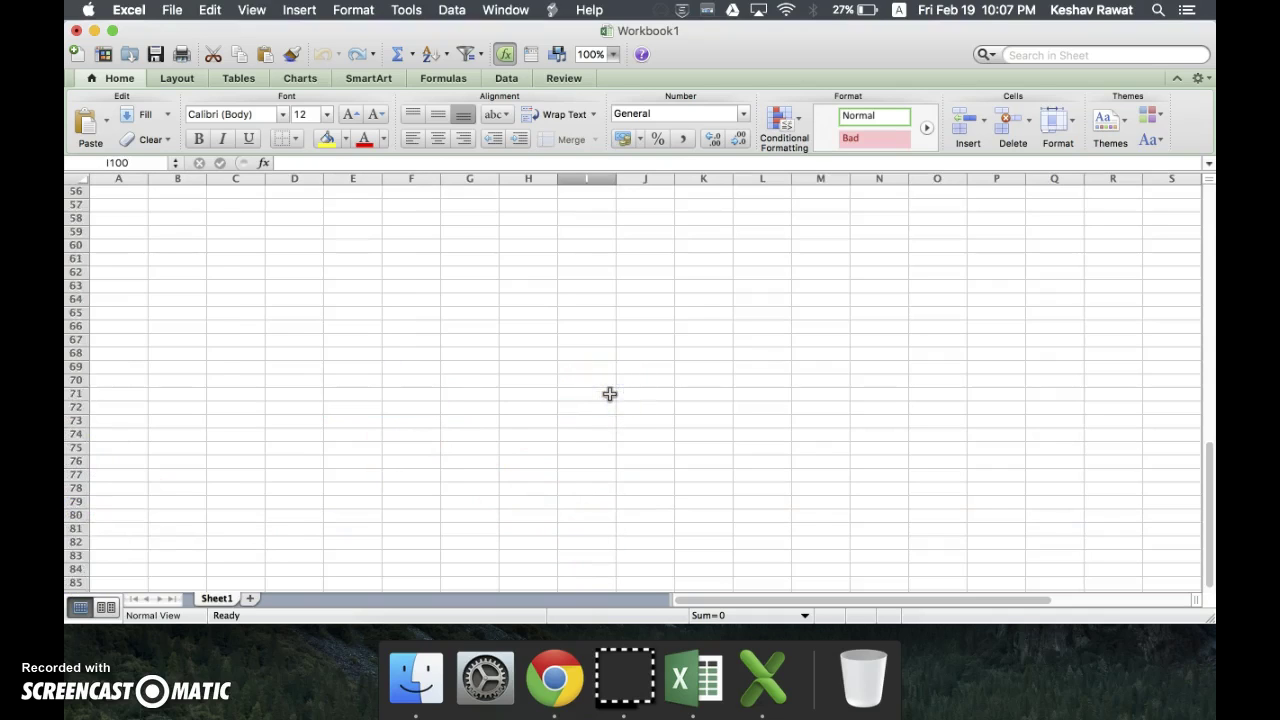
pyautogui.scroll(15, 610, 394)
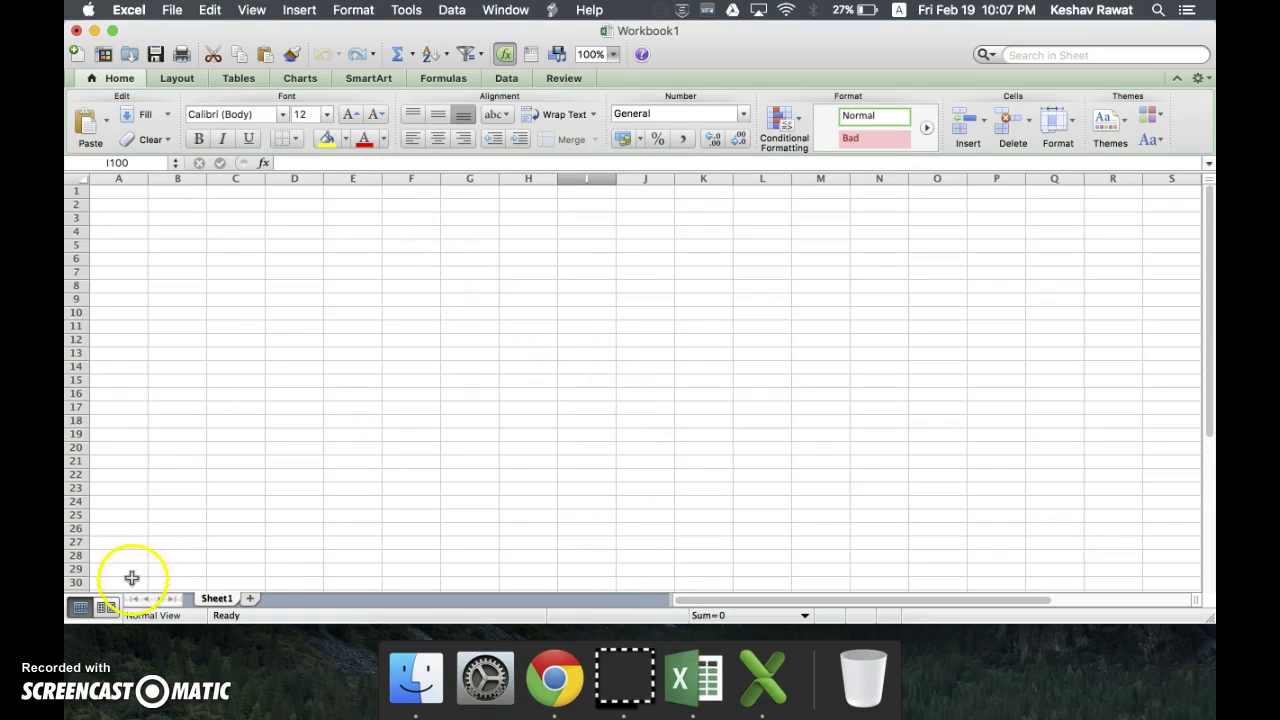
# Step: Add three new worksheets to the workbook
pyautogui.click(248, 598)
pyautogui.click(295, 598)
pyautogui.click(341, 598)
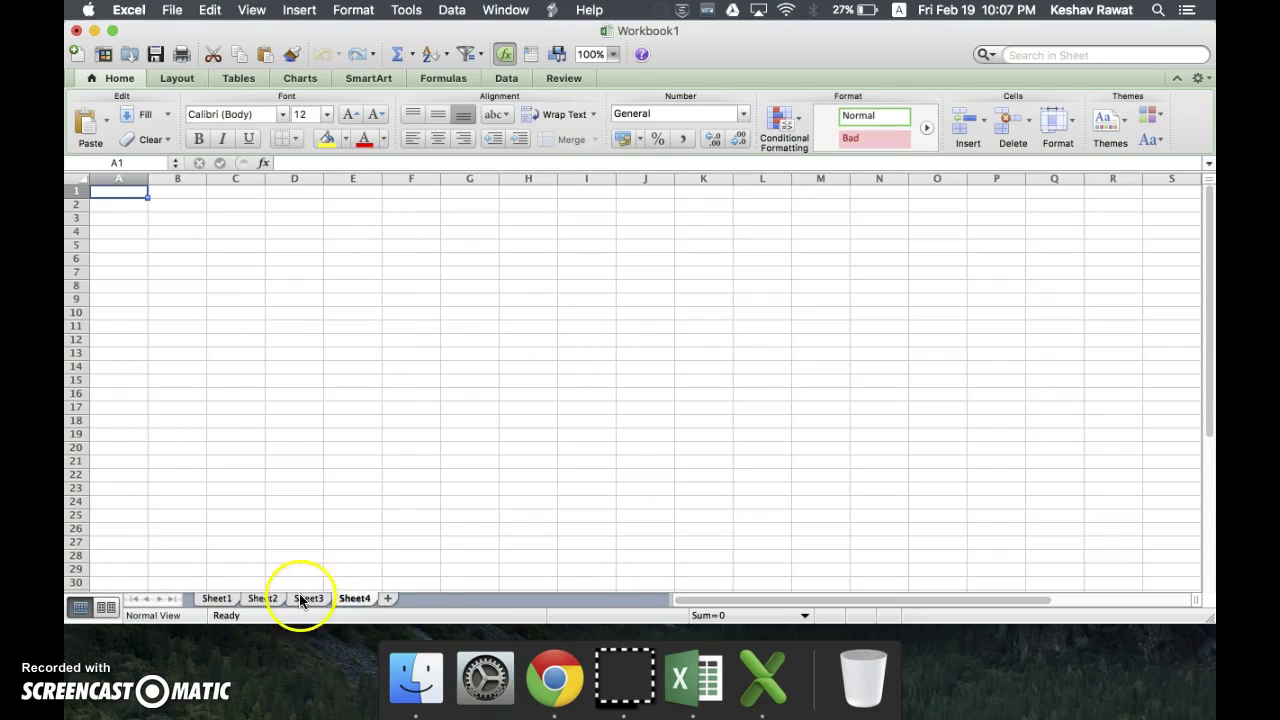
# Step: Switch between Sheet2 and Sheet4 to view the newly added worksheets
pyautogui.click(251, 597)
pyautogui.click(261, 597)
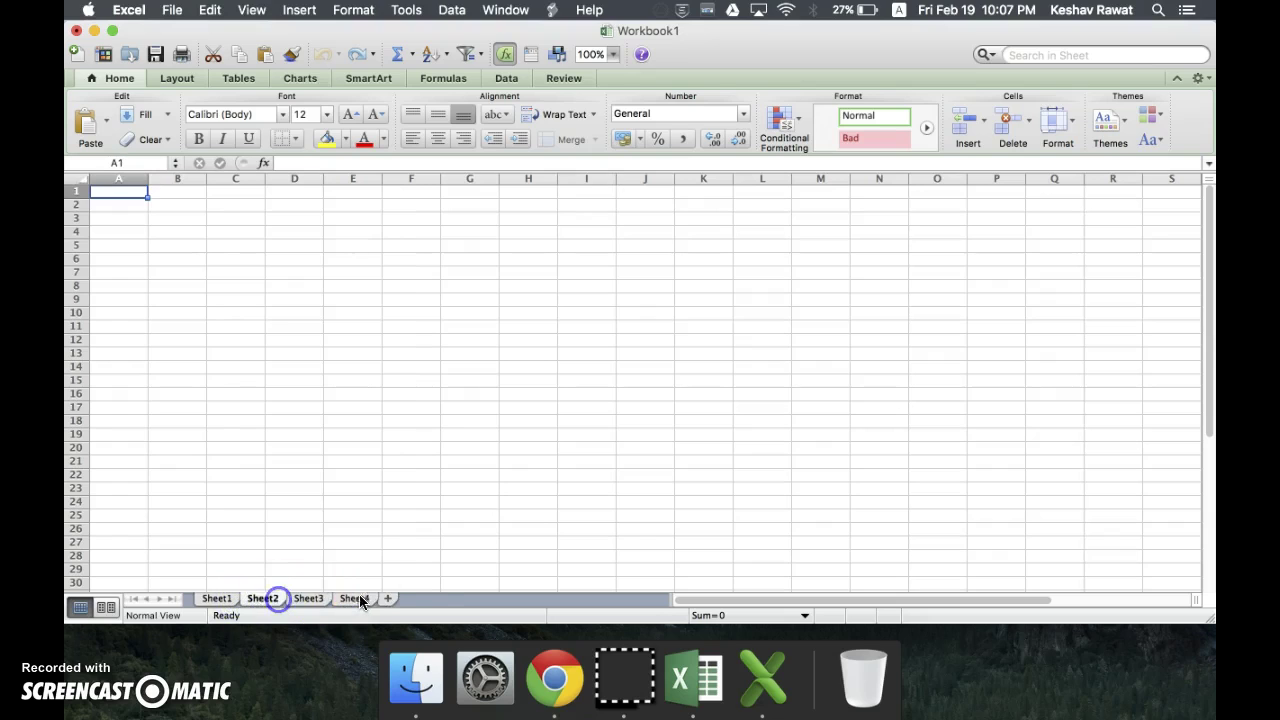
pyautogui.click(336, 598)
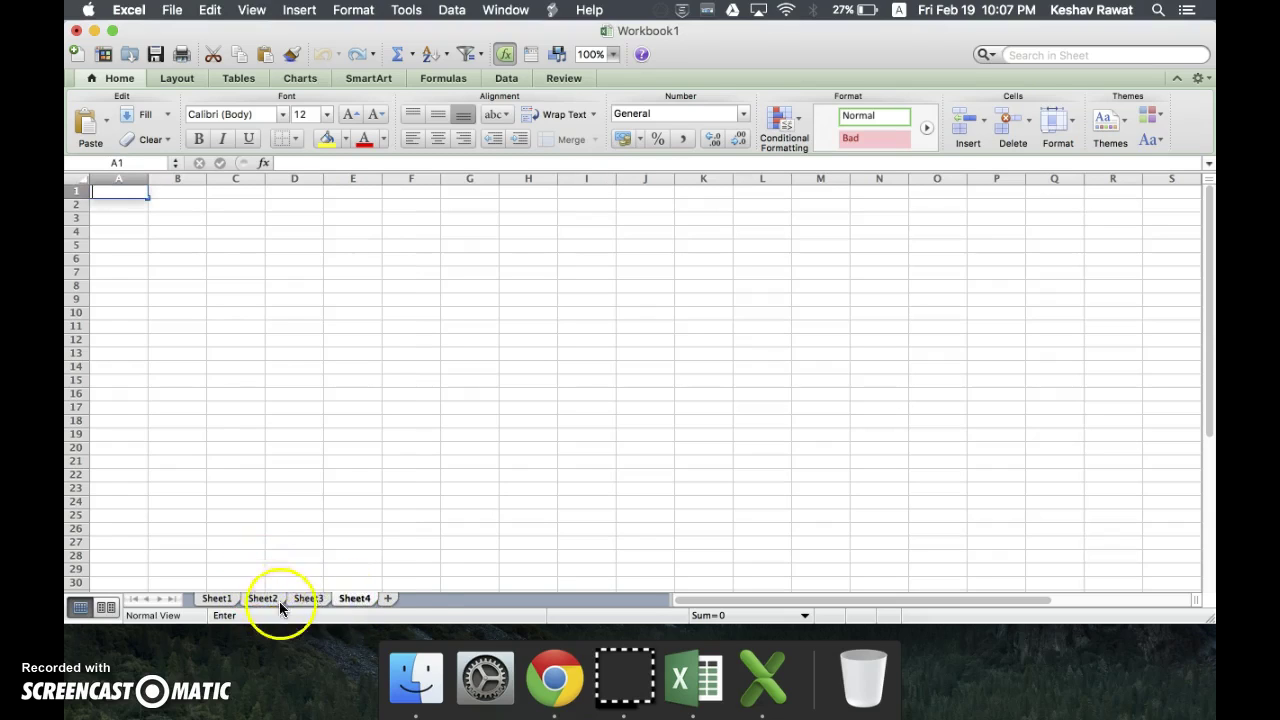
pyautogui.click(320, 598)
# Step: Open the name of Sheet4 for editing, cancel the rename and select cell M7
pyautogui.rightClick(345, 598)
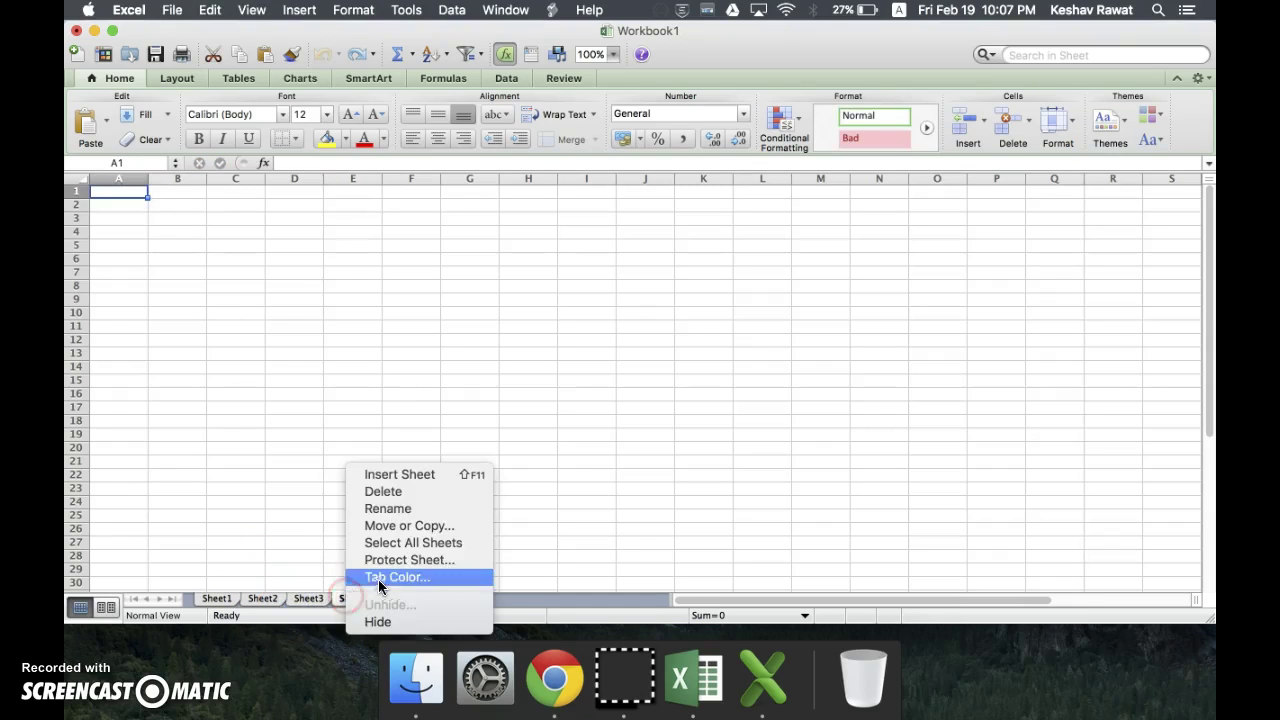
pyautogui.click(378, 503)
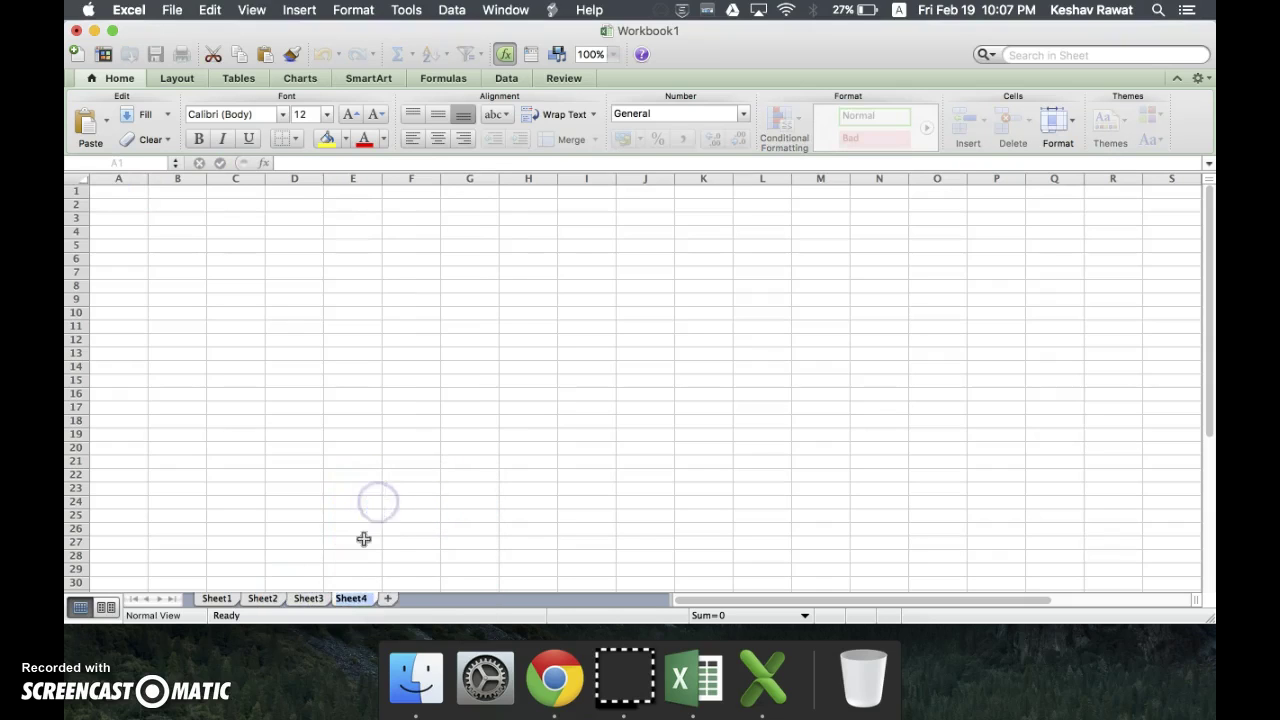
pyautogui.click(407, 586)
pyautogui.moveTo(118, 420); pyautogui.dragTo(320, 229)
pyautogui.click(391, 292)
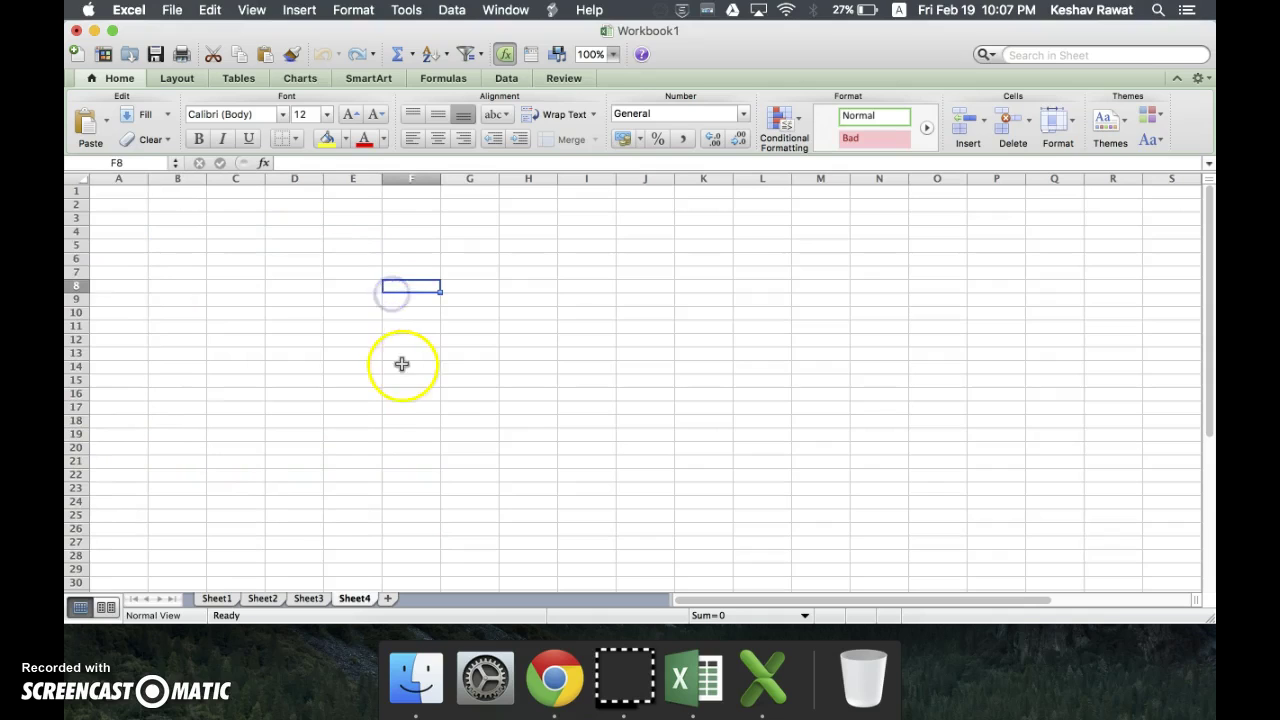
pyautogui.click(811, 265)
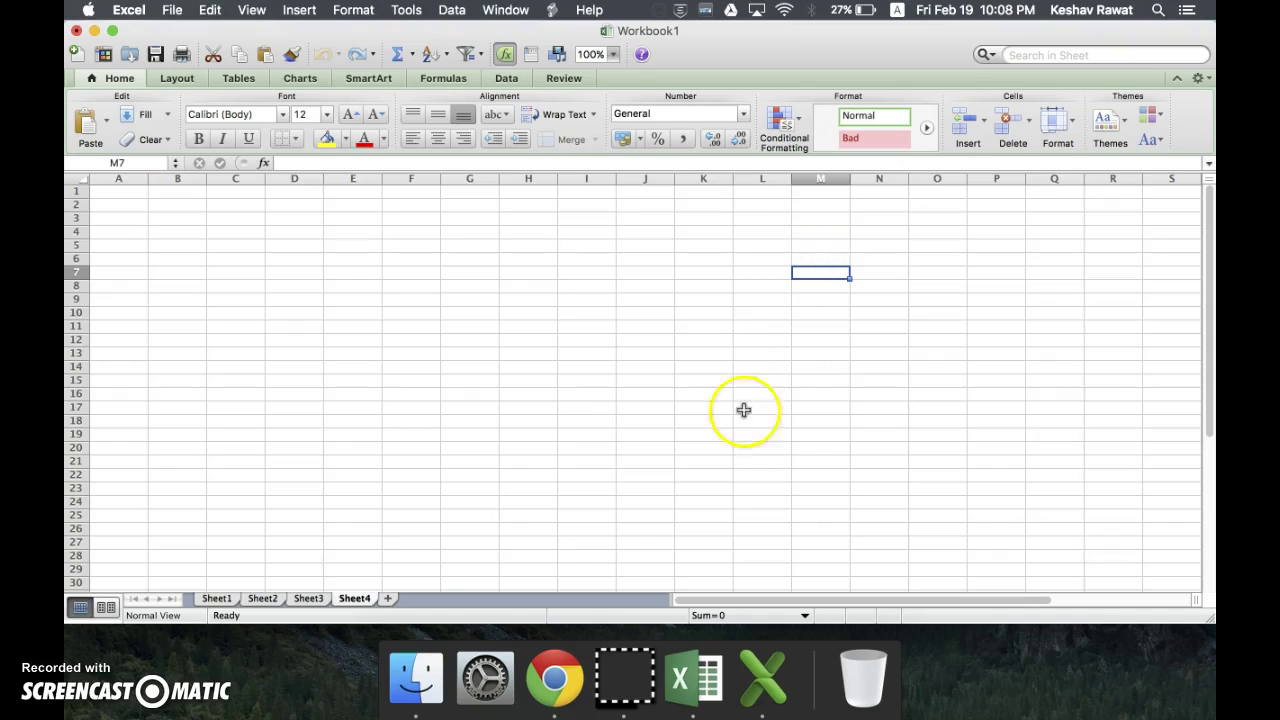
# Step: Switch to the newer Microsoft Excel, create a Blank Workbook and add a second worksheet to it
pyautogui.click(705, 647)
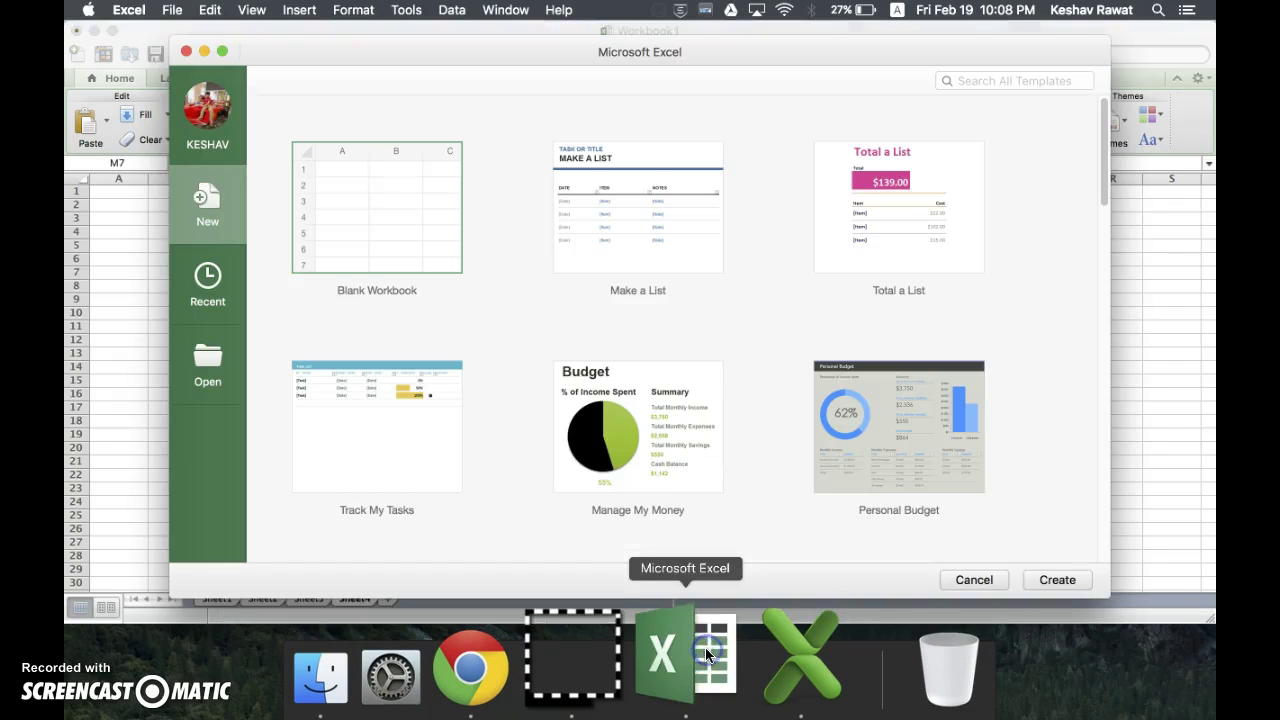
pyautogui.doubleClick(363, 215)
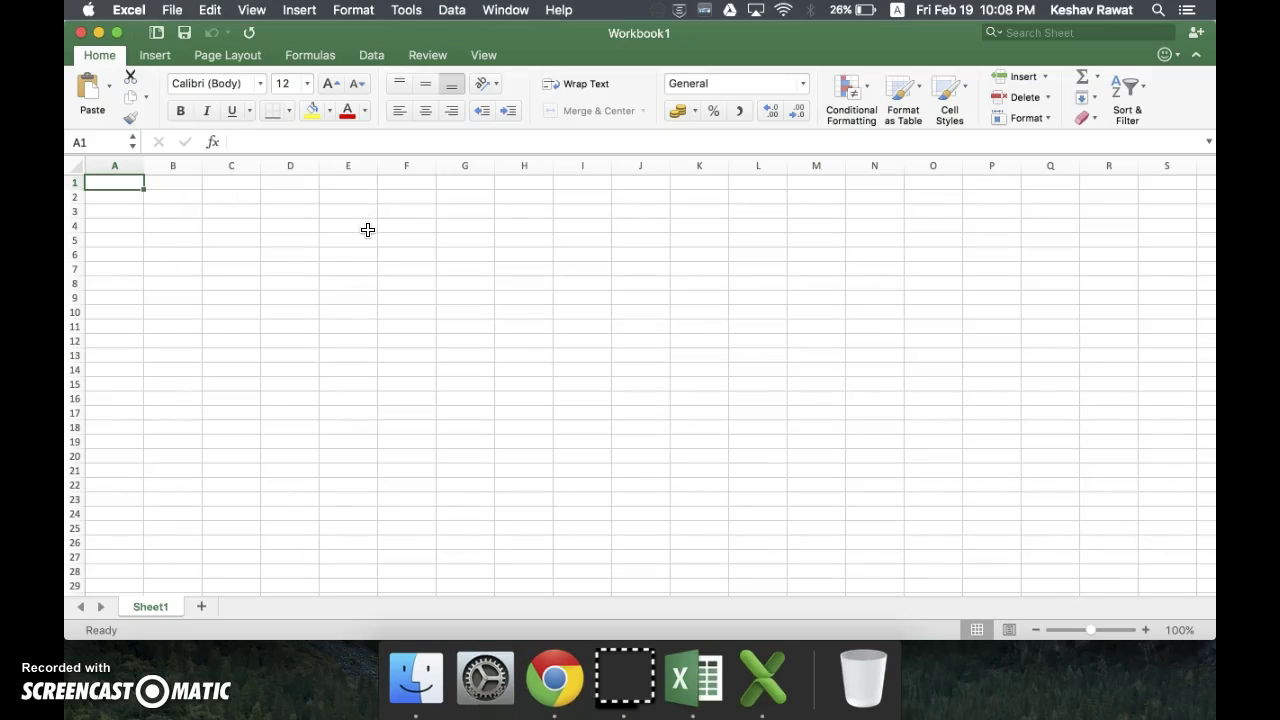
pyautogui.click(203, 607)
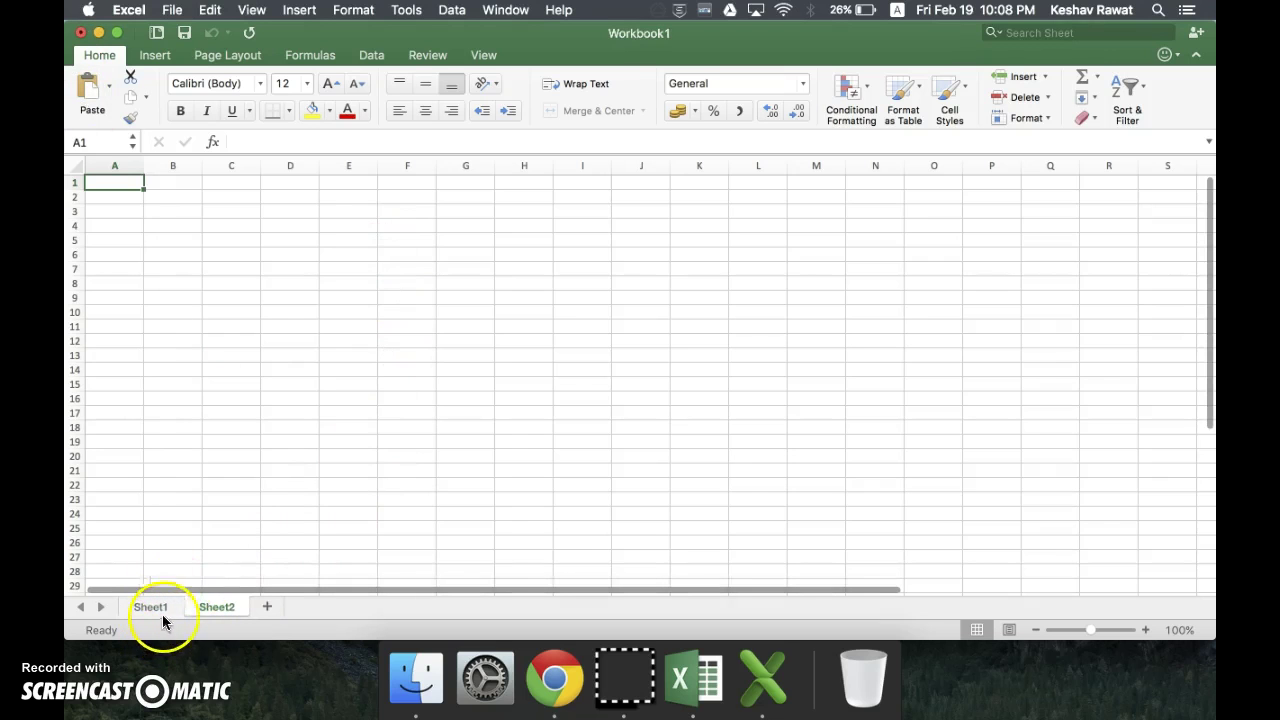
# Step: Look over the rows of Sheet2 and the available insert, page layout and formula commands
pyautogui.scroll(-5, 486, 497)
pyautogui.scroll(-15, 486, 497)
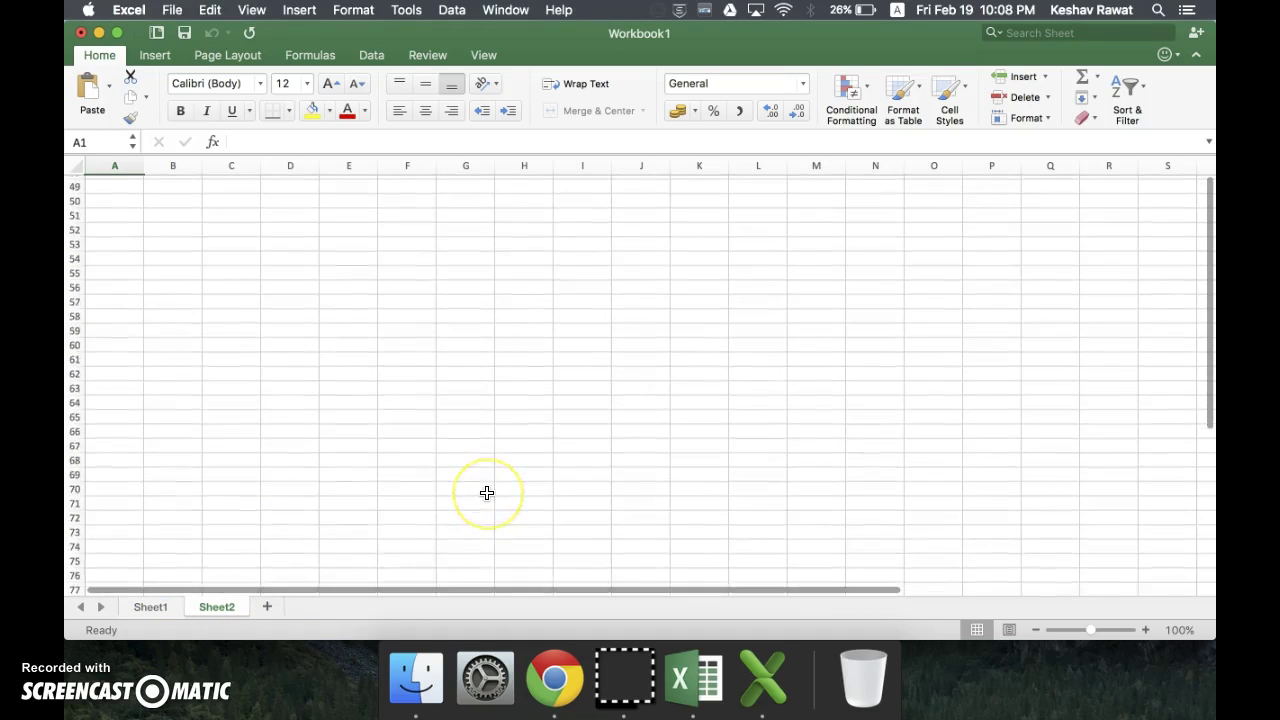
pyautogui.scroll(17, 486, 492)
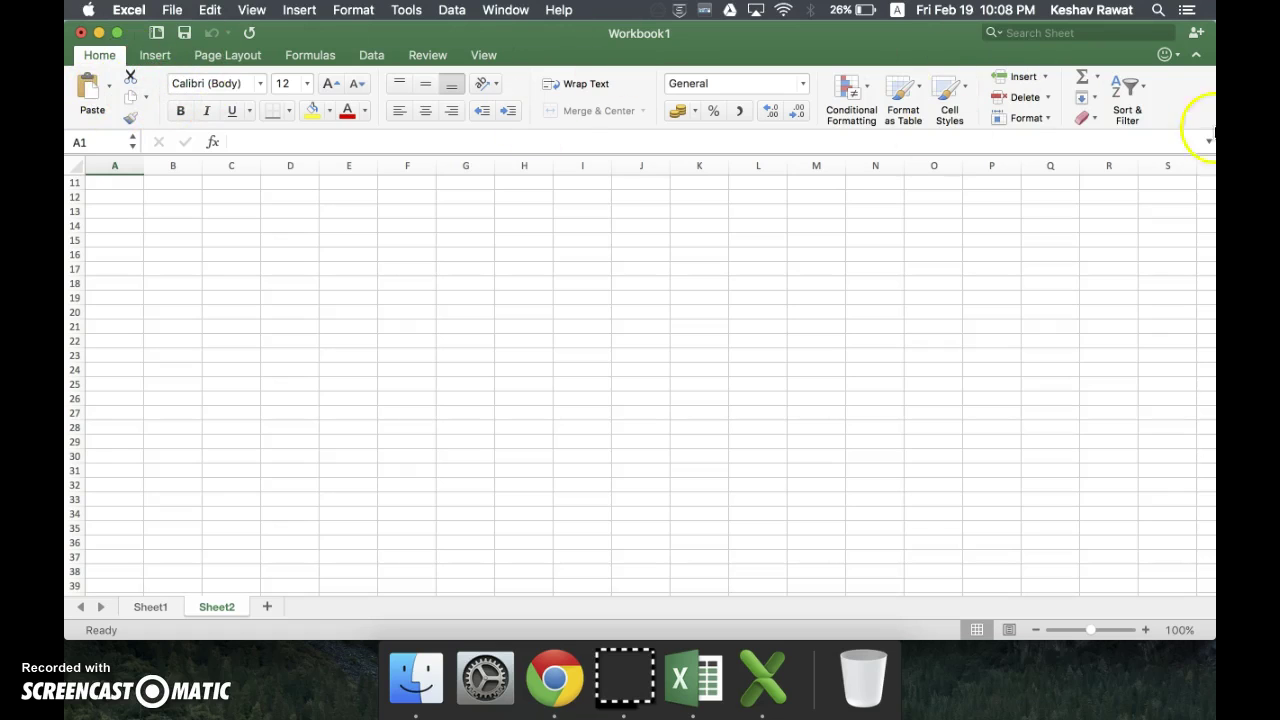
pyautogui.click(155, 55)
pyautogui.click(205, 55)
pyautogui.click(288, 56)
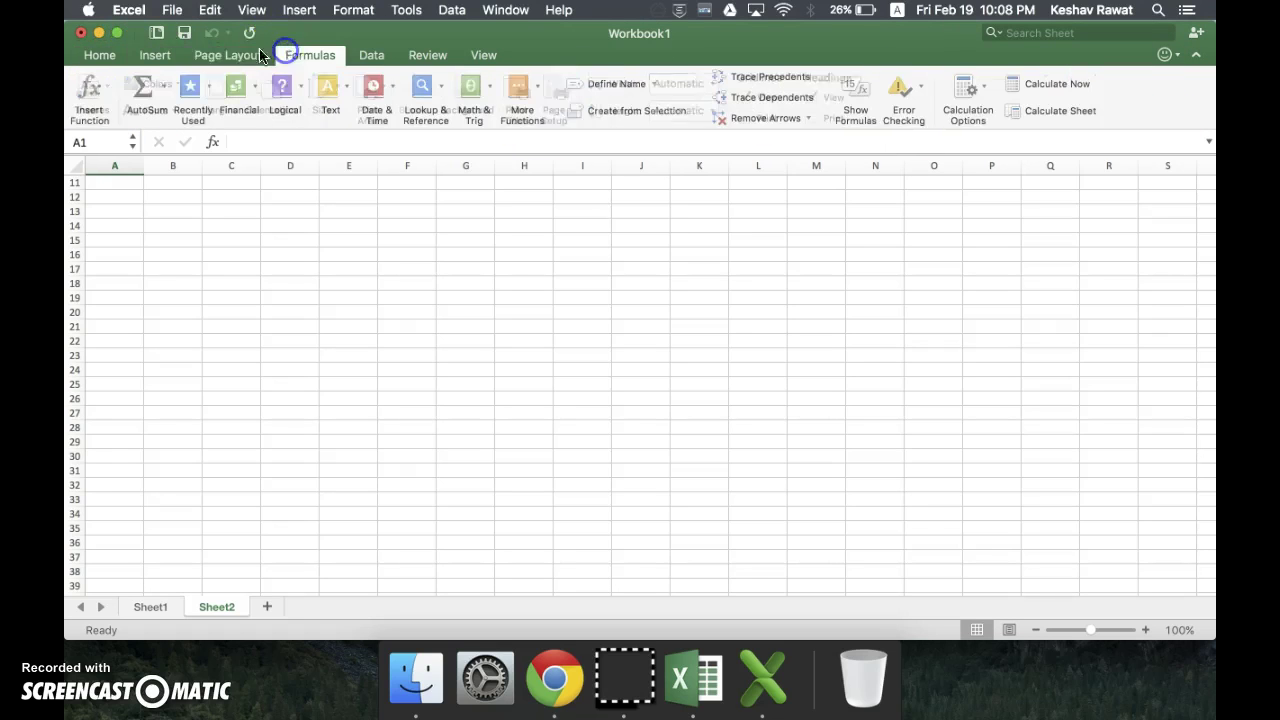
pyautogui.click(102, 57)
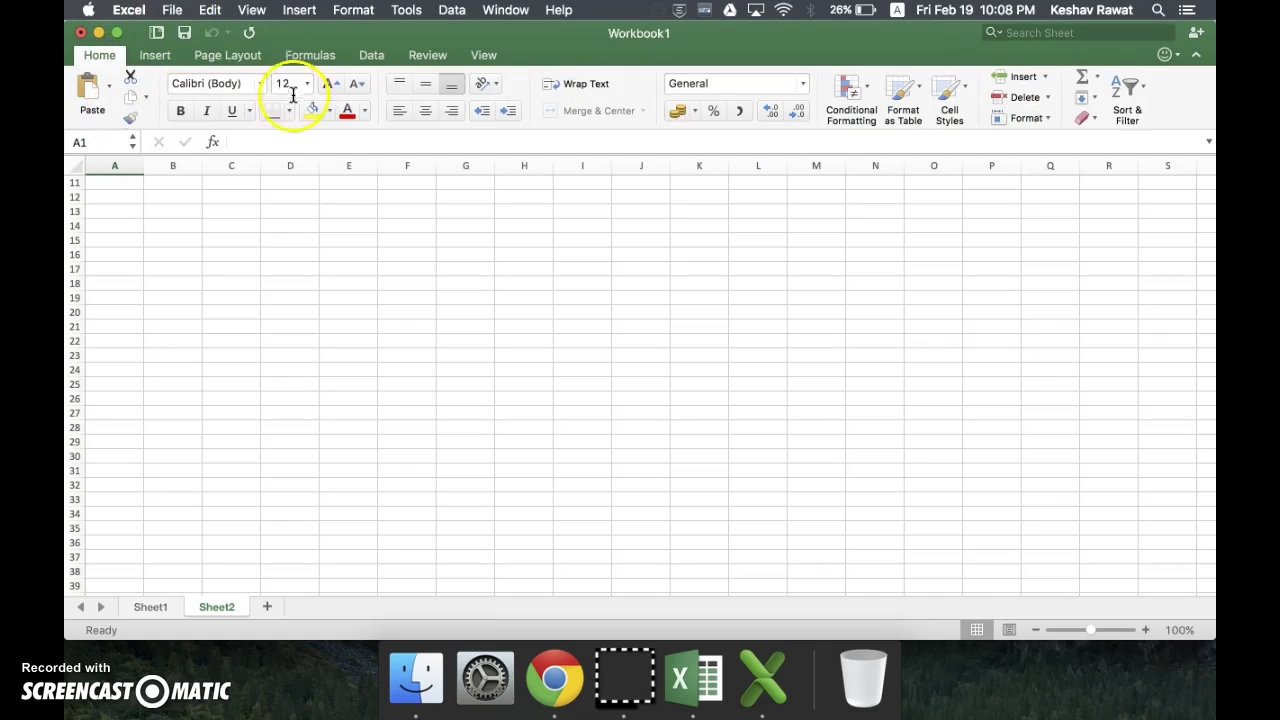
# Step: Review the text orientation options for cell G14 without applying any
pyautogui.click(463, 226)
pyautogui.click(484, 83)
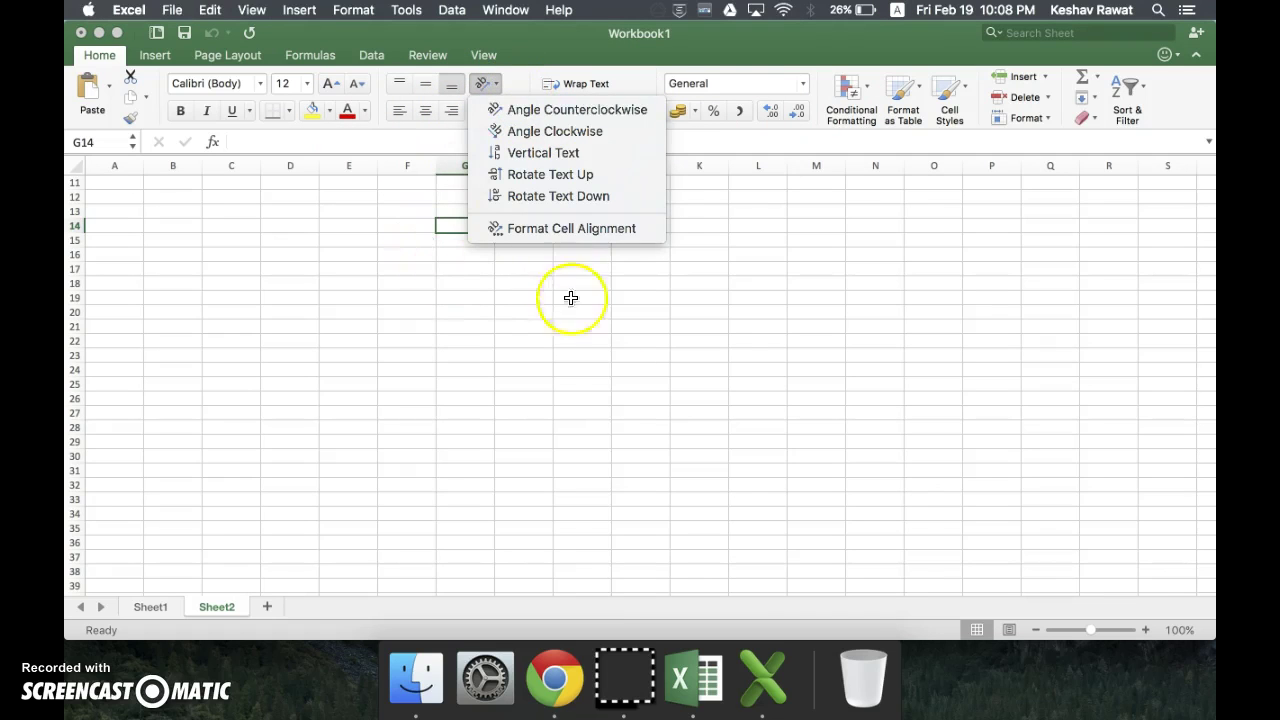
pyautogui.click(617, 397)
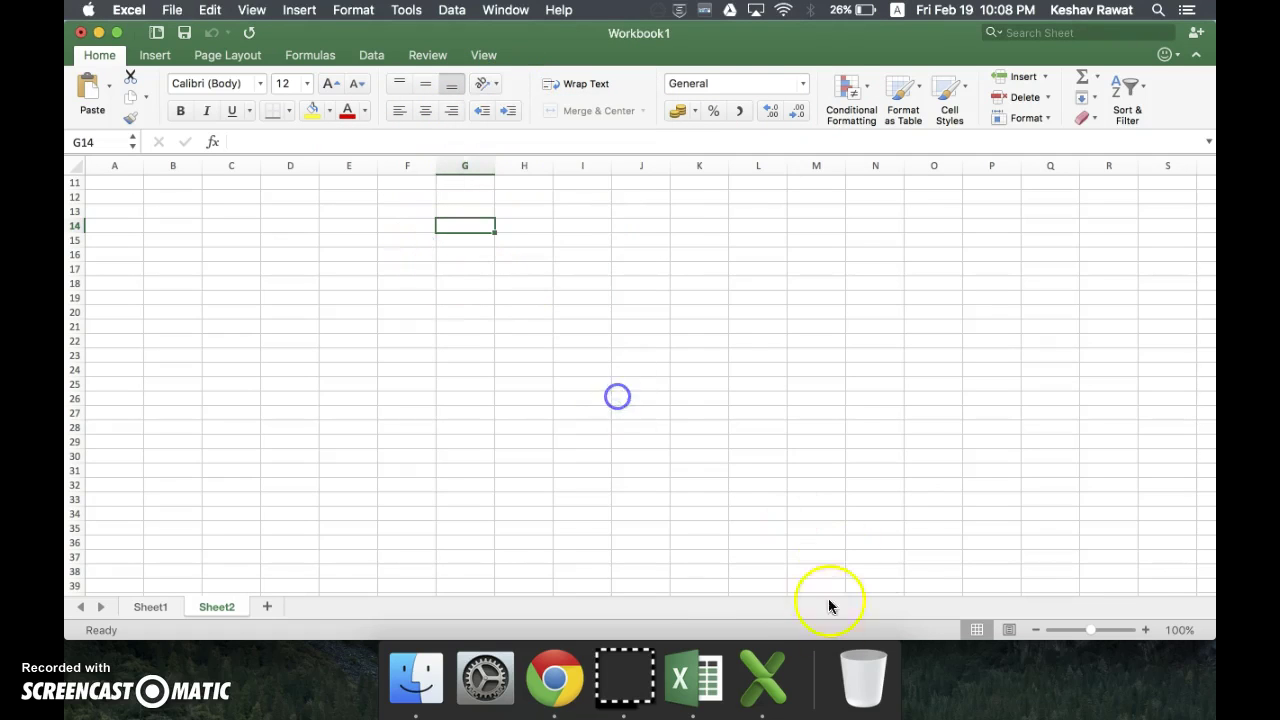
pyautogui.click(481, 84)
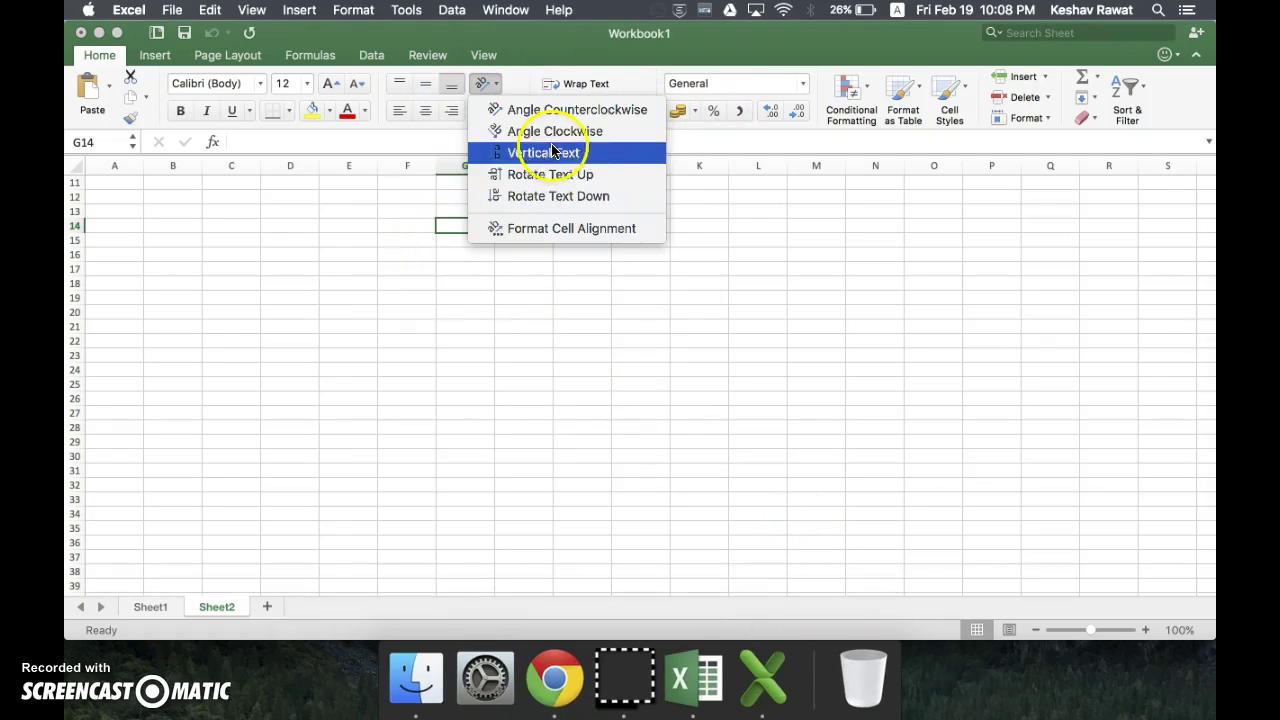
pyautogui.click(717, 278)
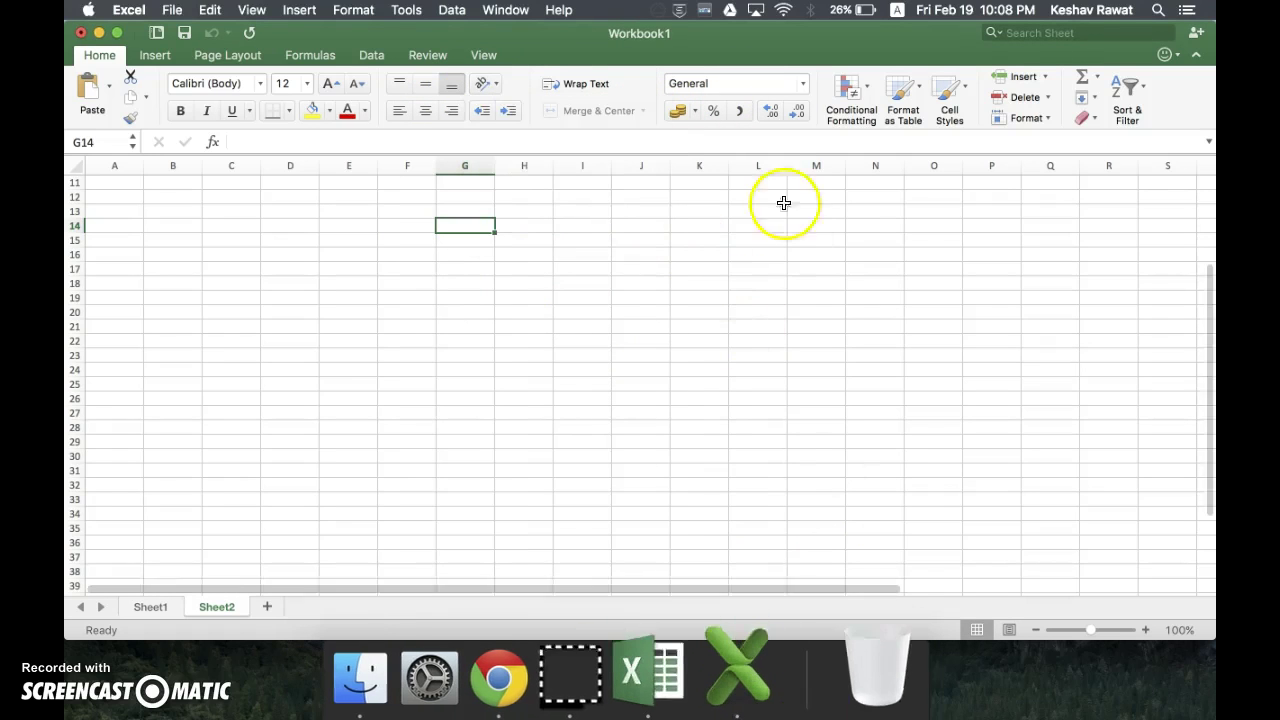
# Step: Select cell L18 on Sheet2
pyautogui.click(760, 287)
pyautogui.scroll(1, 791, 221)
pyautogui.scroll(5, 791, 221)
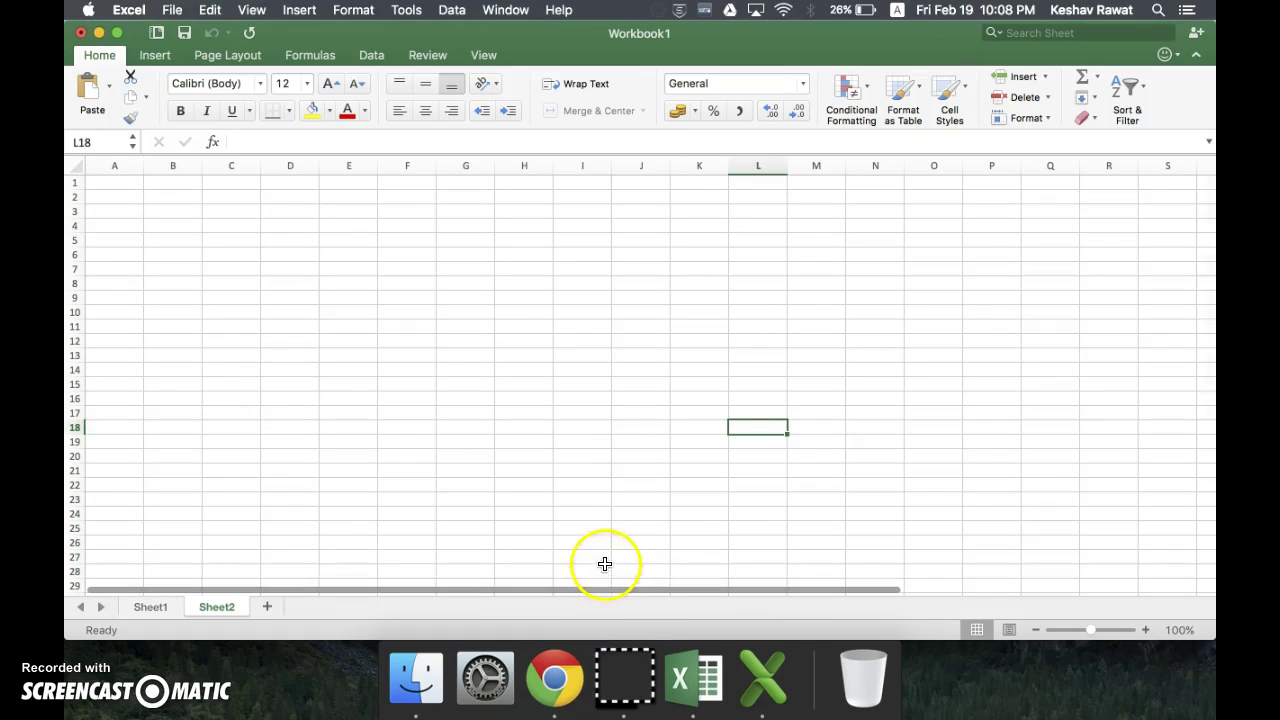
# Step: Quit the newer Microsoft Excel and the older one, discarding the changes to both open workbooks
pyautogui.press('super+space')
pyautogui.press('BackSpace')
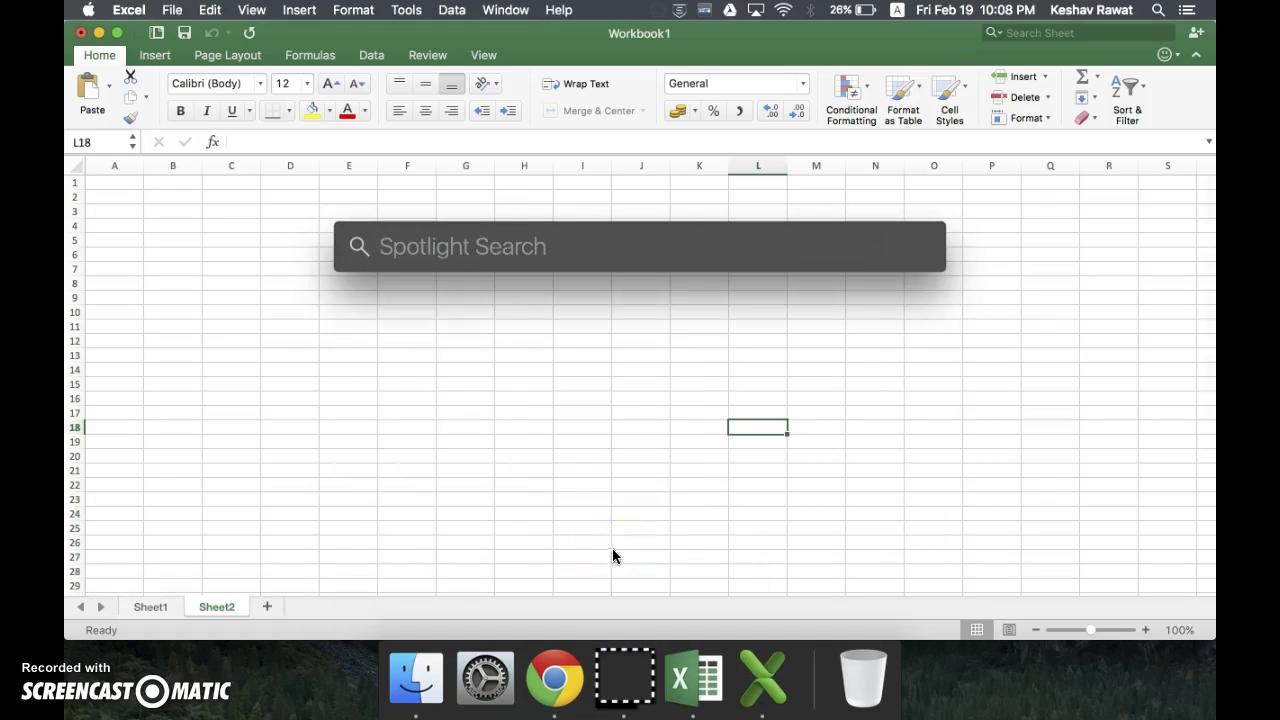
pyautogui.moveTo(693, 675); pyautogui.dragTo(711, 563)
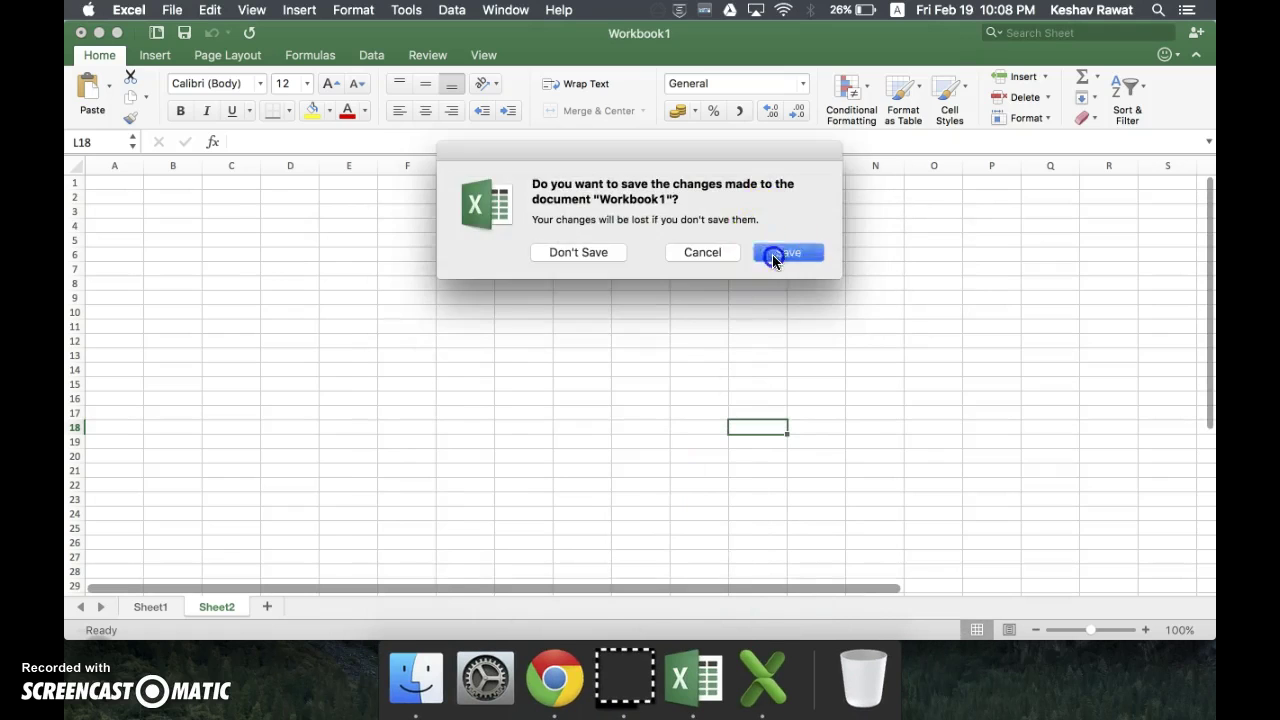
pyautogui.click(772, 254)
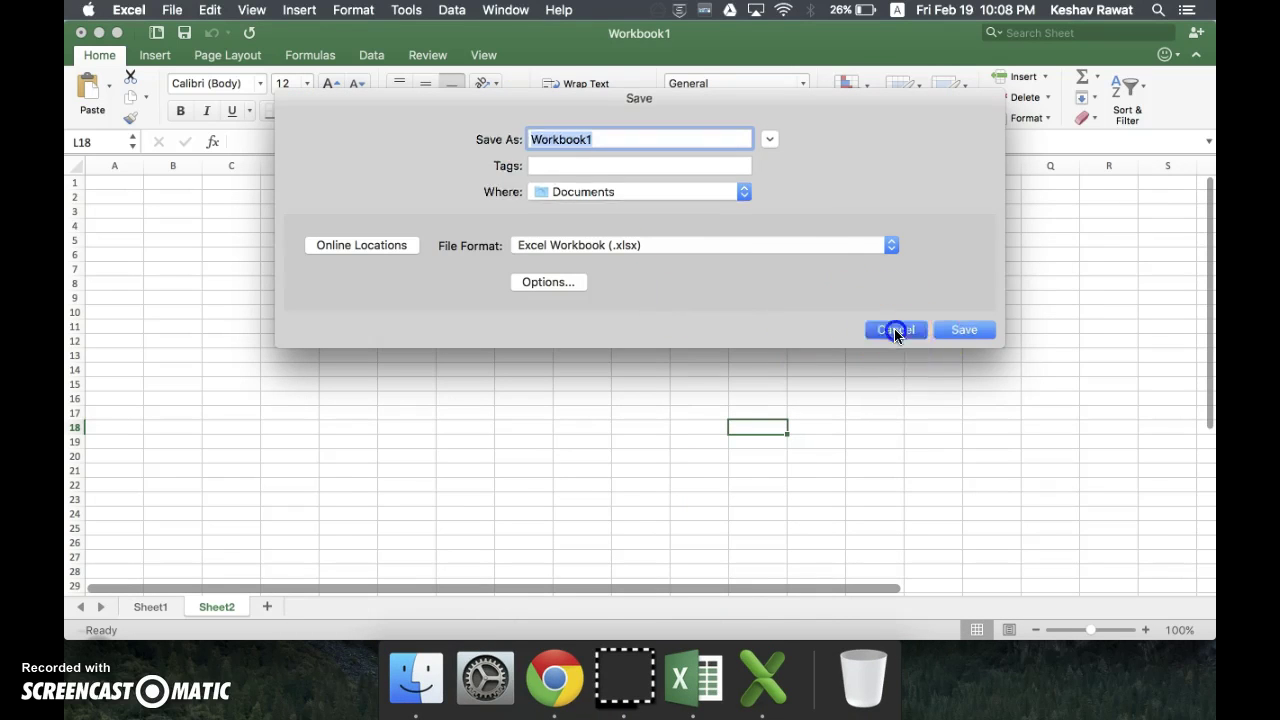
pyautogui.click(895, 330)
pyautogui.click(567, 252)
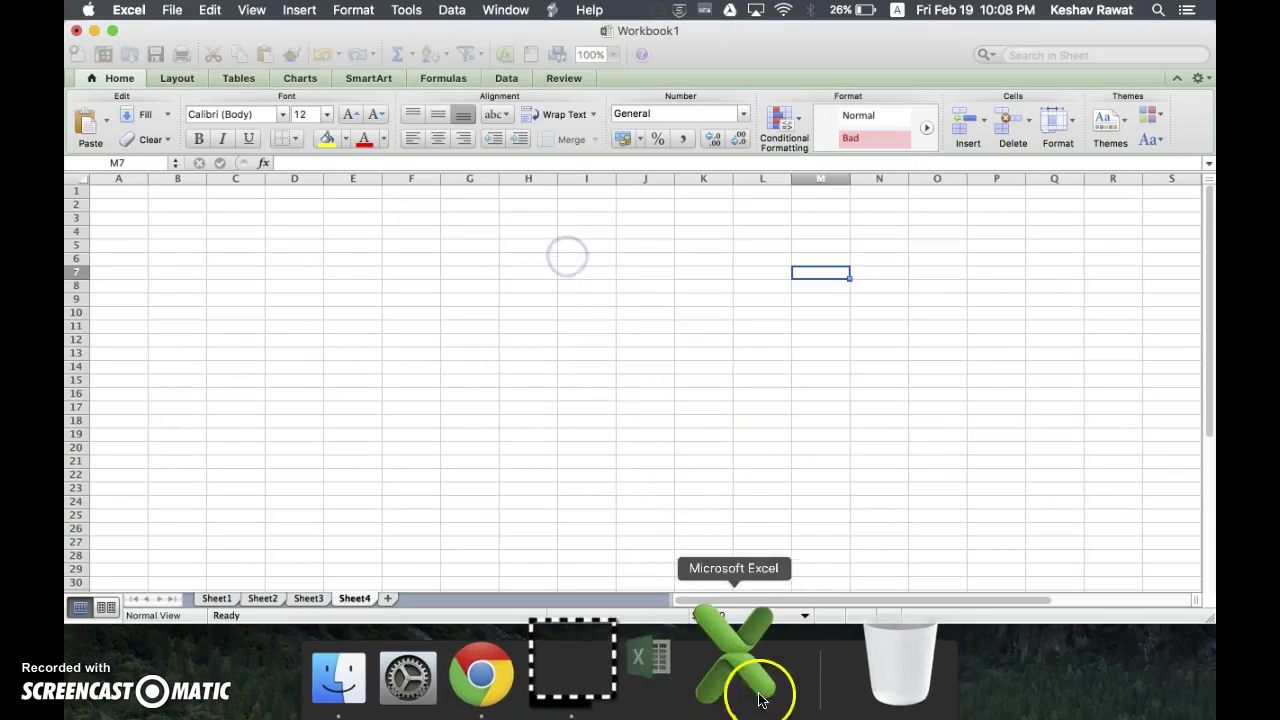
pyautogui.moveTo(734, 706); pyautogui.dragTo(750, 557)
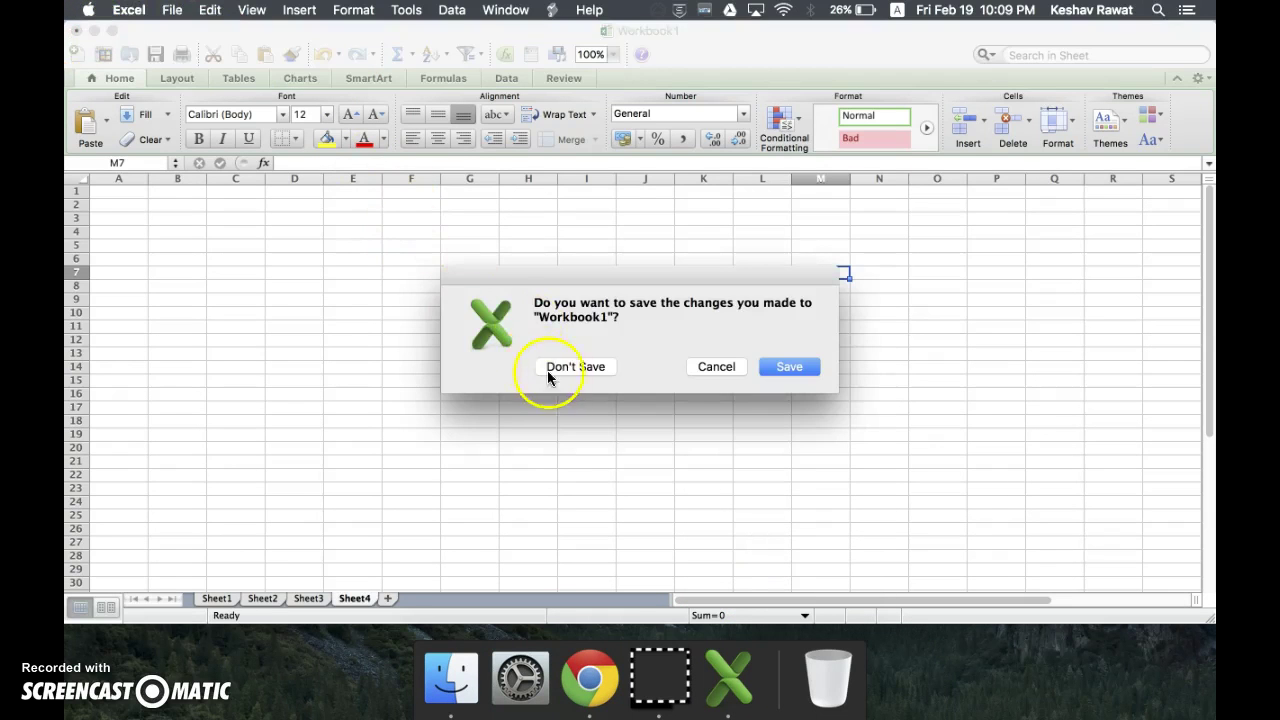
pyautogui.click(548, 372)
# Step: Search Spotlight for "power" and launch the newer Microsoft PowerPoint, version 15.13.3
pyautogui.press('super+space')
pyautogui.write('power')
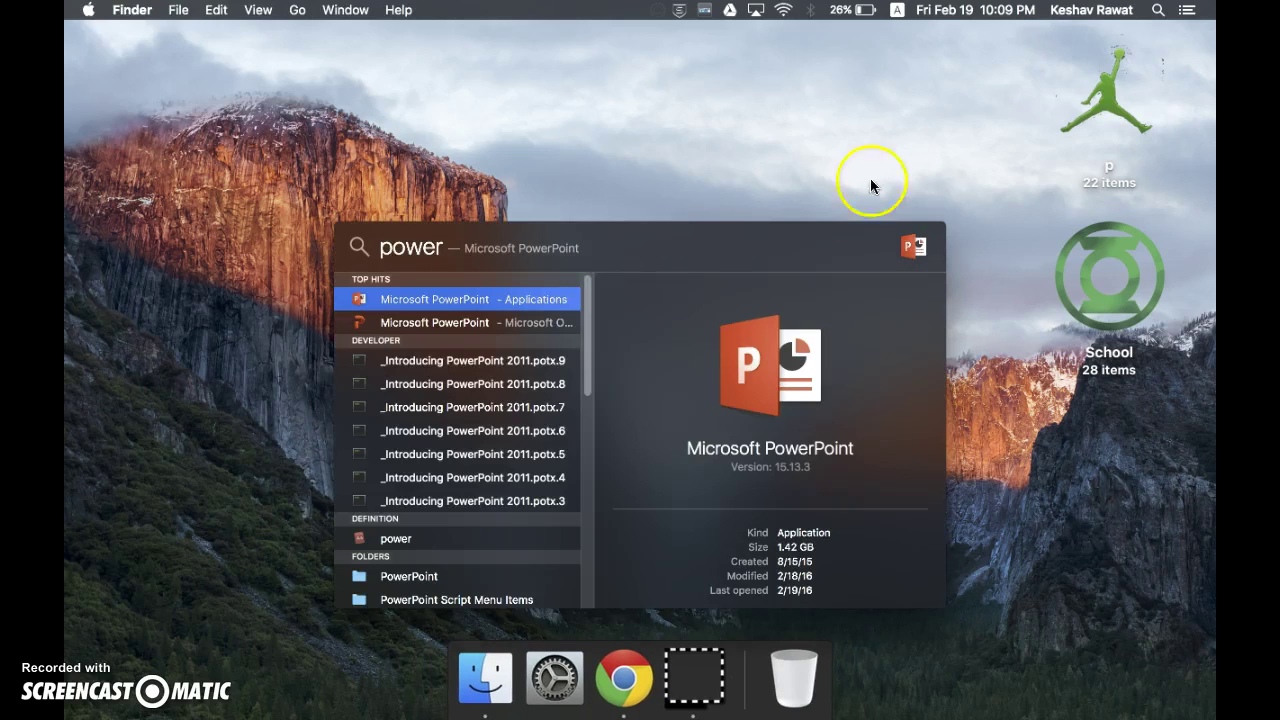
pyautogui.click(416, 300)
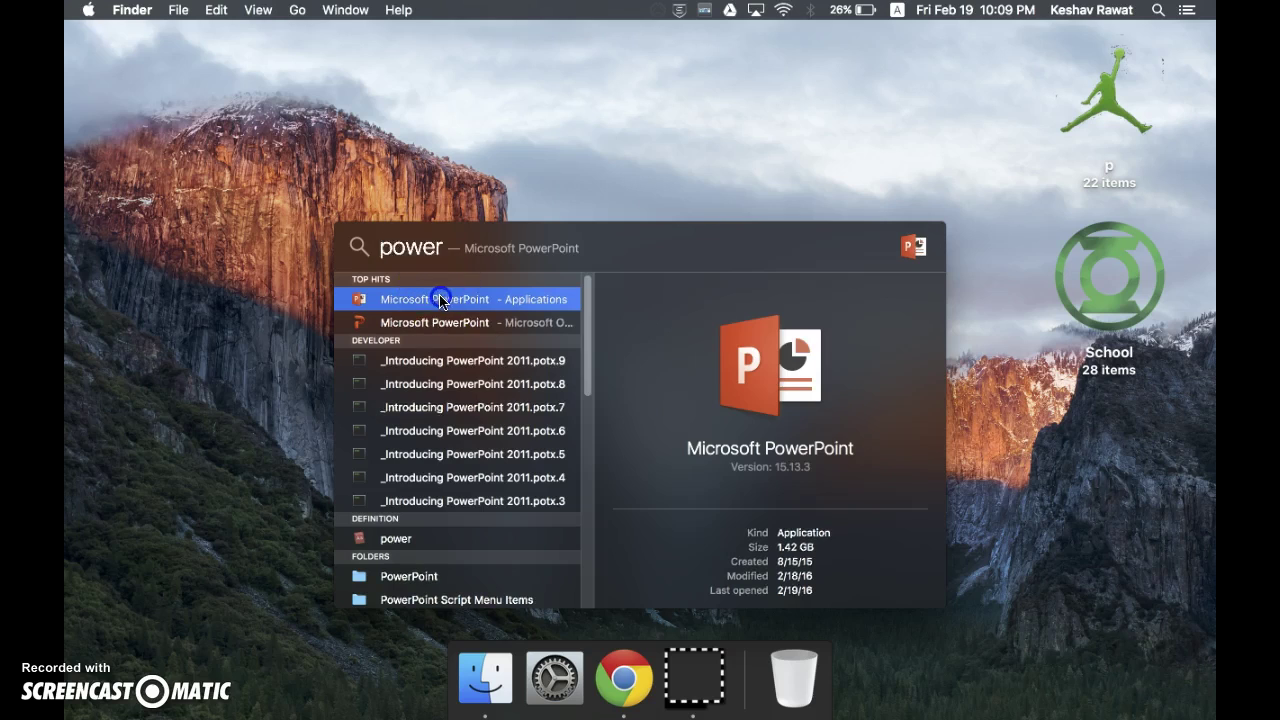
pyautogui.doubleClick(442, 295)
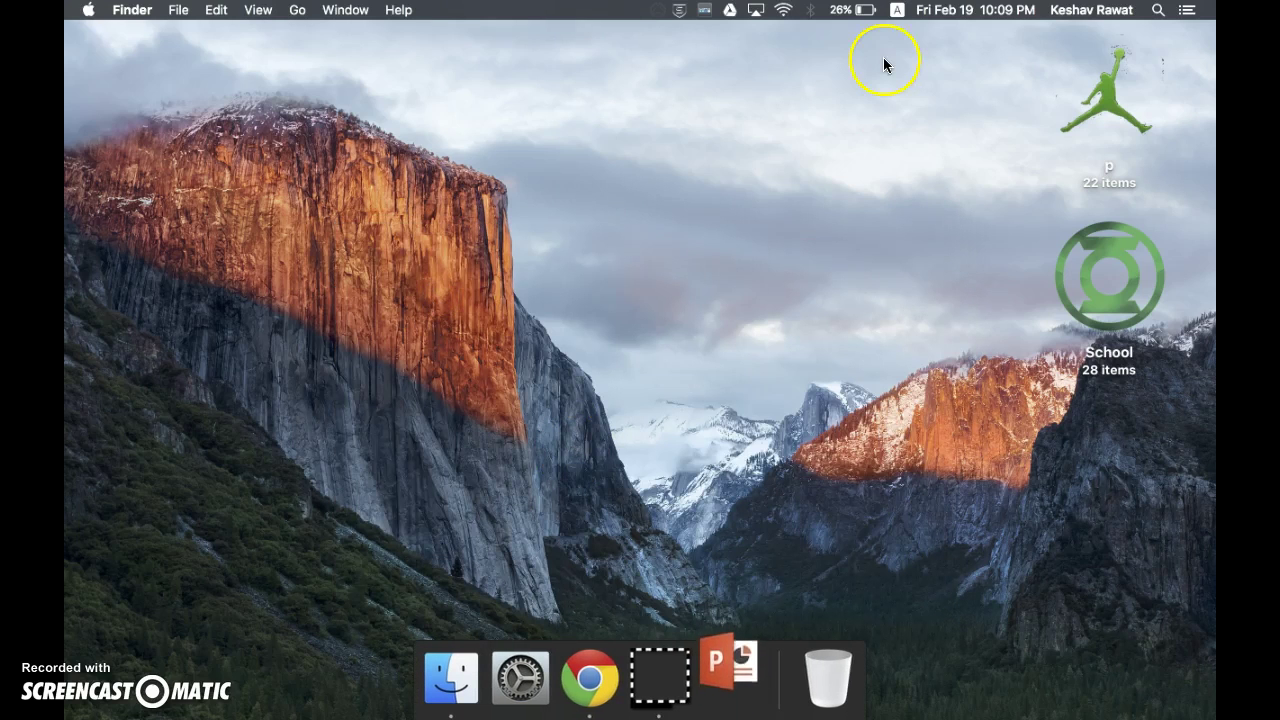
# Step: Launch the older Microsoft PowerPoint, version 14.5.4, from Spotlight and continue past its welcome screen
pyautogui.press('super+space')
pyautogui.click(445, 323)
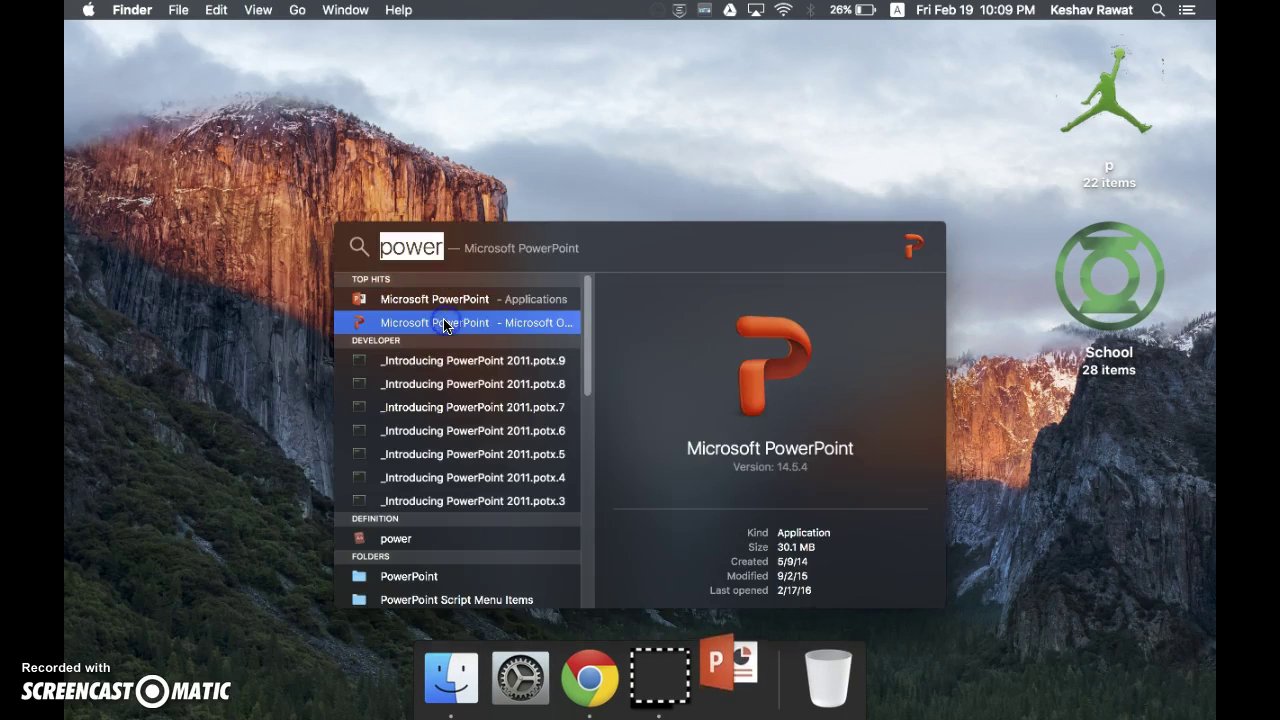
pyautogui.doubleClick(445, 323)
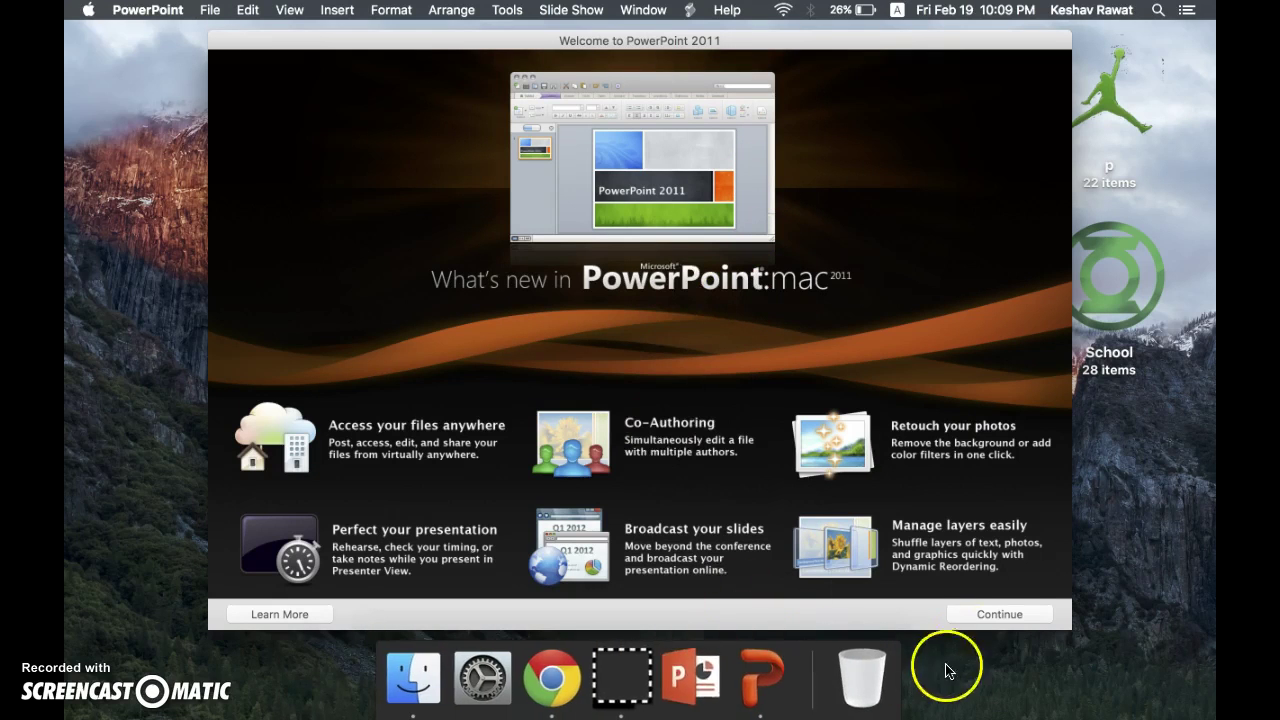
pyautogui.click(1000, 614)
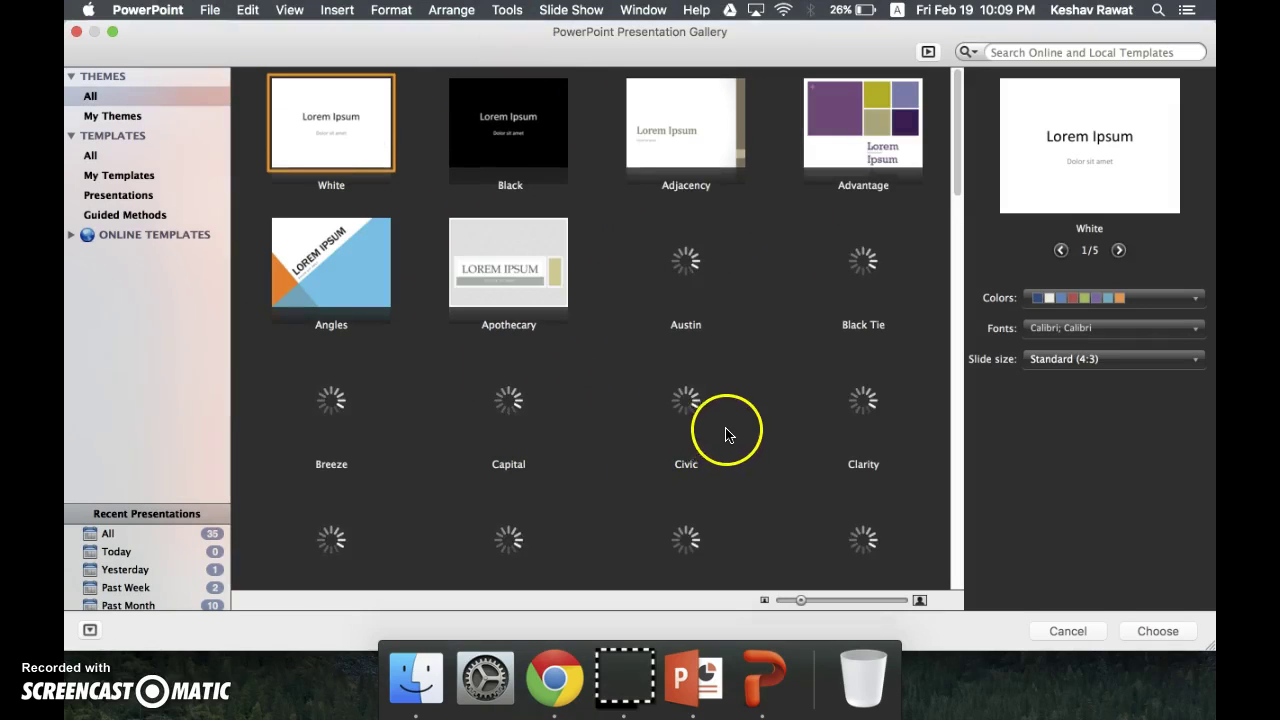
# Step: Look through all the themes in the PowerPoint Presentation Gallery
pyautogui.scroll(-2, 667, 222)
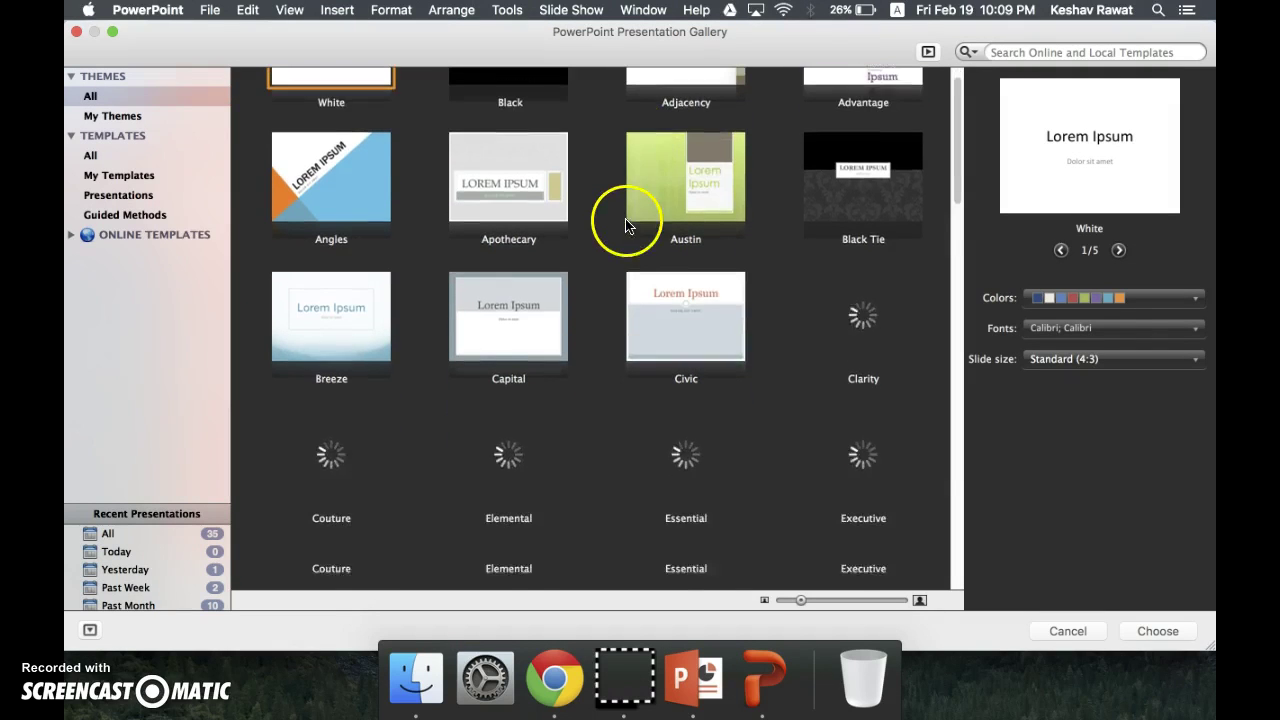
pyautogui.scroll(-1, 697, 198)
pyautogui.scroll(-4, 640, 205)
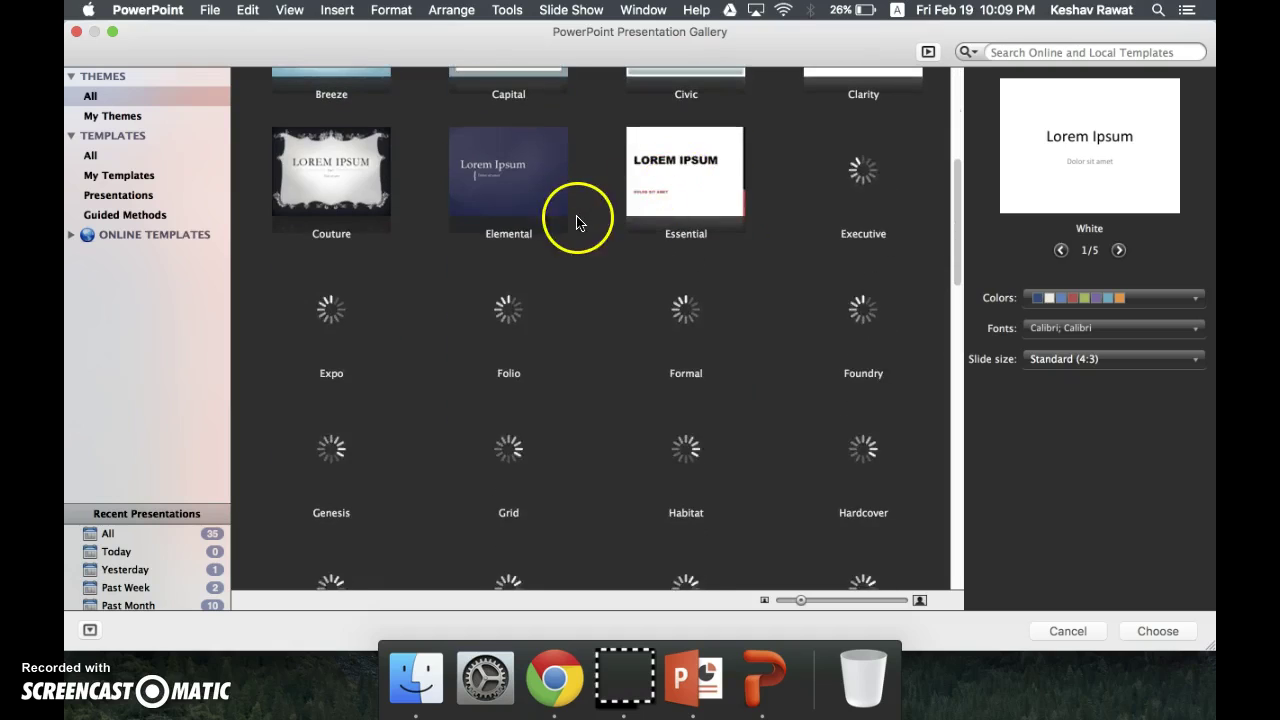
pyautogui.scroll(-1, 597, 200)
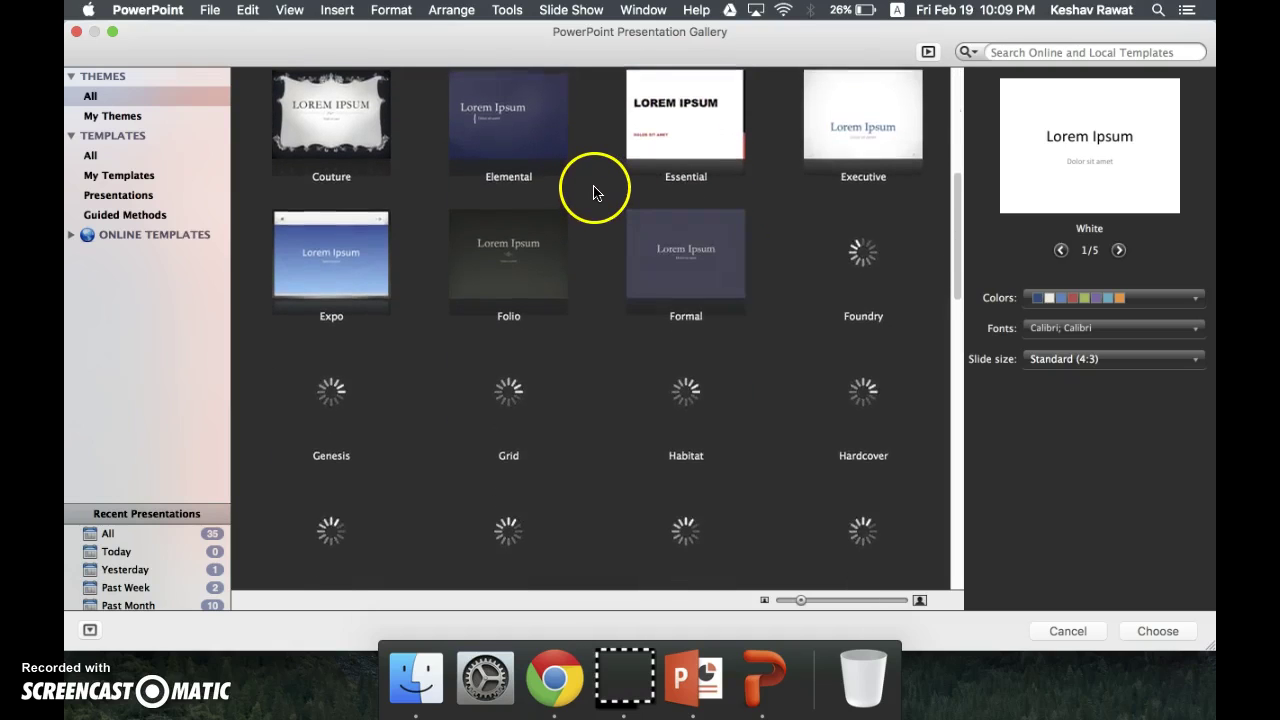
pyautogui.scroll(-6, 595, 195)
pyautogui.scroll(-6, 595, 177)
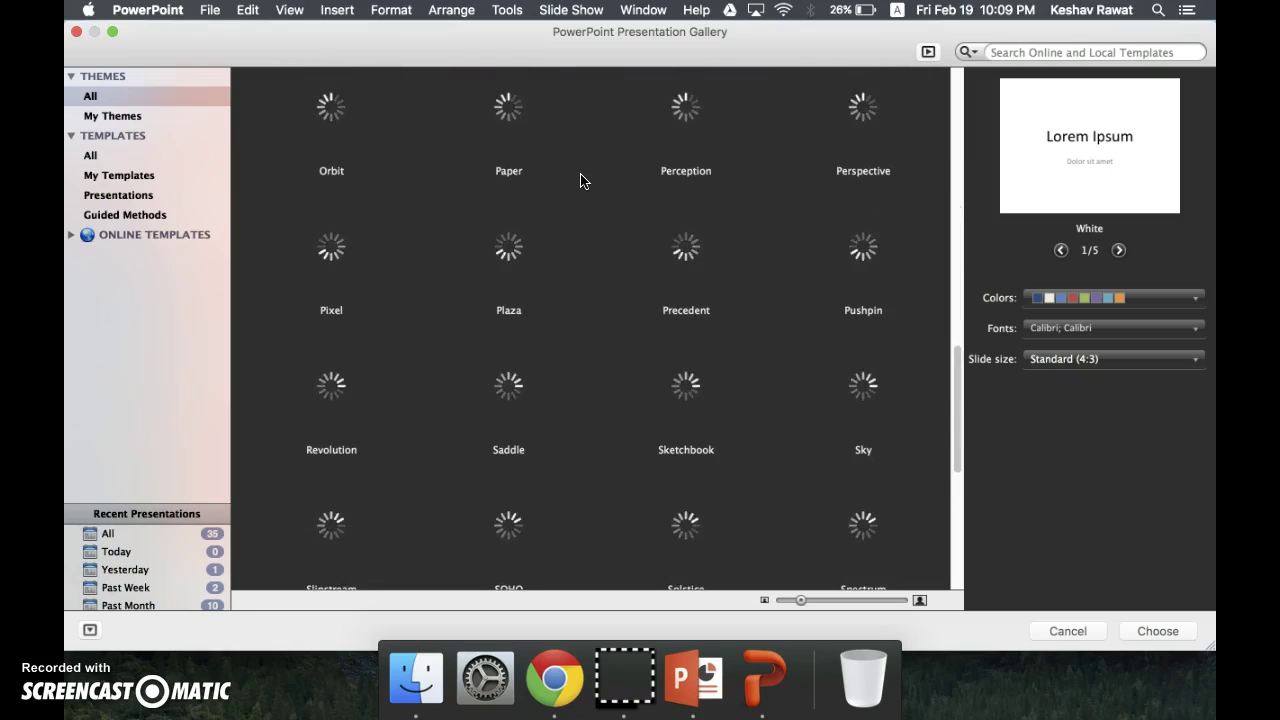
pyautogui.scroll(-1, 583, 180)
pyautogui.scroll(-6, 583, 180)
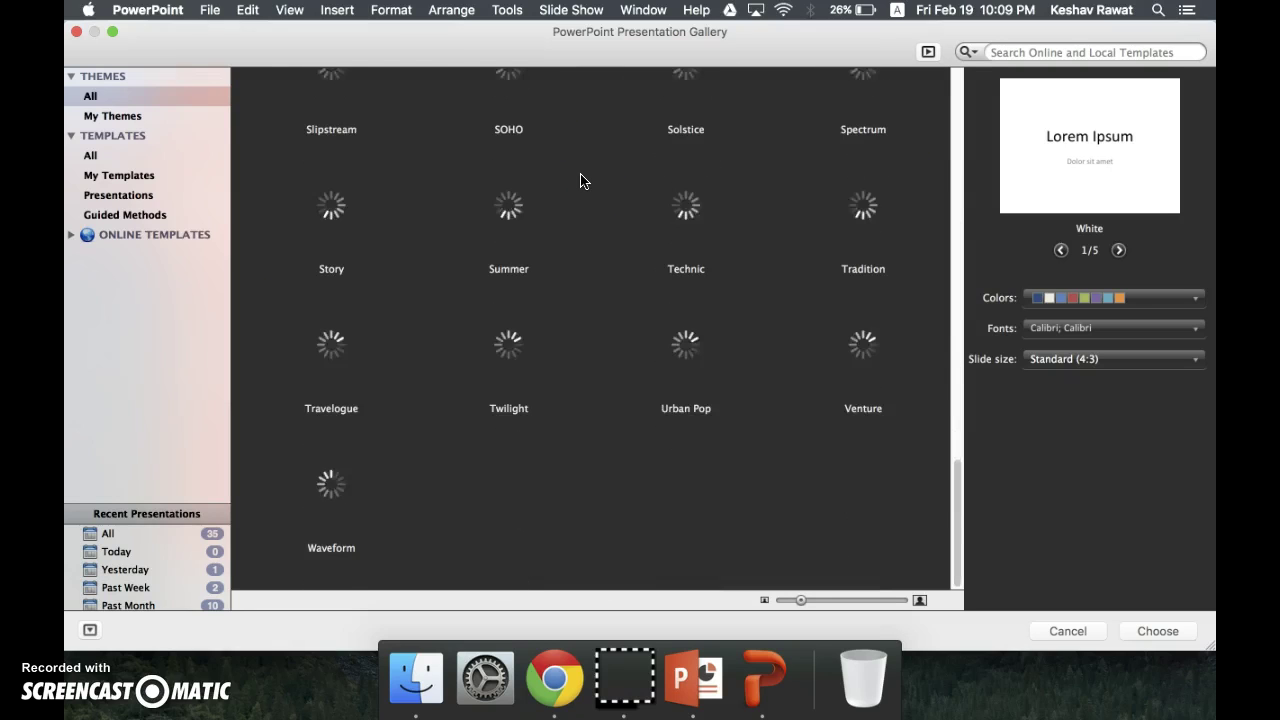
pyautogui.scroll(15, 583, 180)
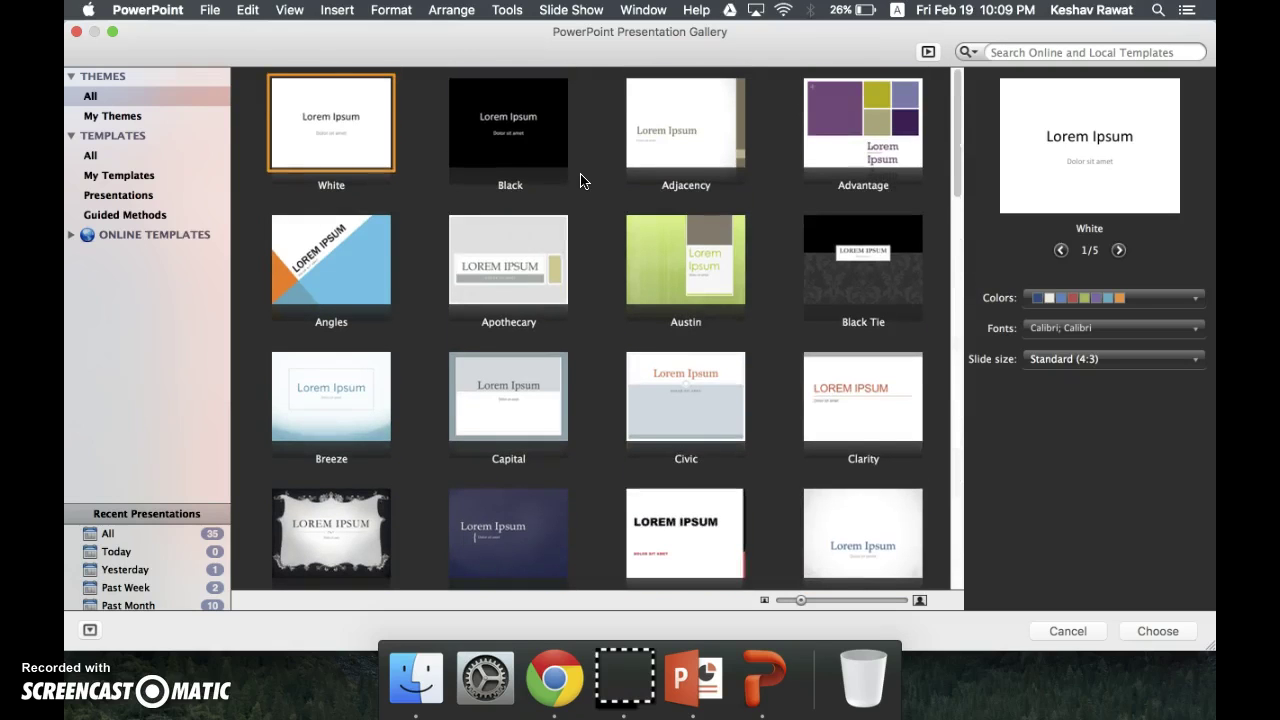
# Step: Create a presentation from the White theme and look at the theme commands
pyautogui.click(581, 168)
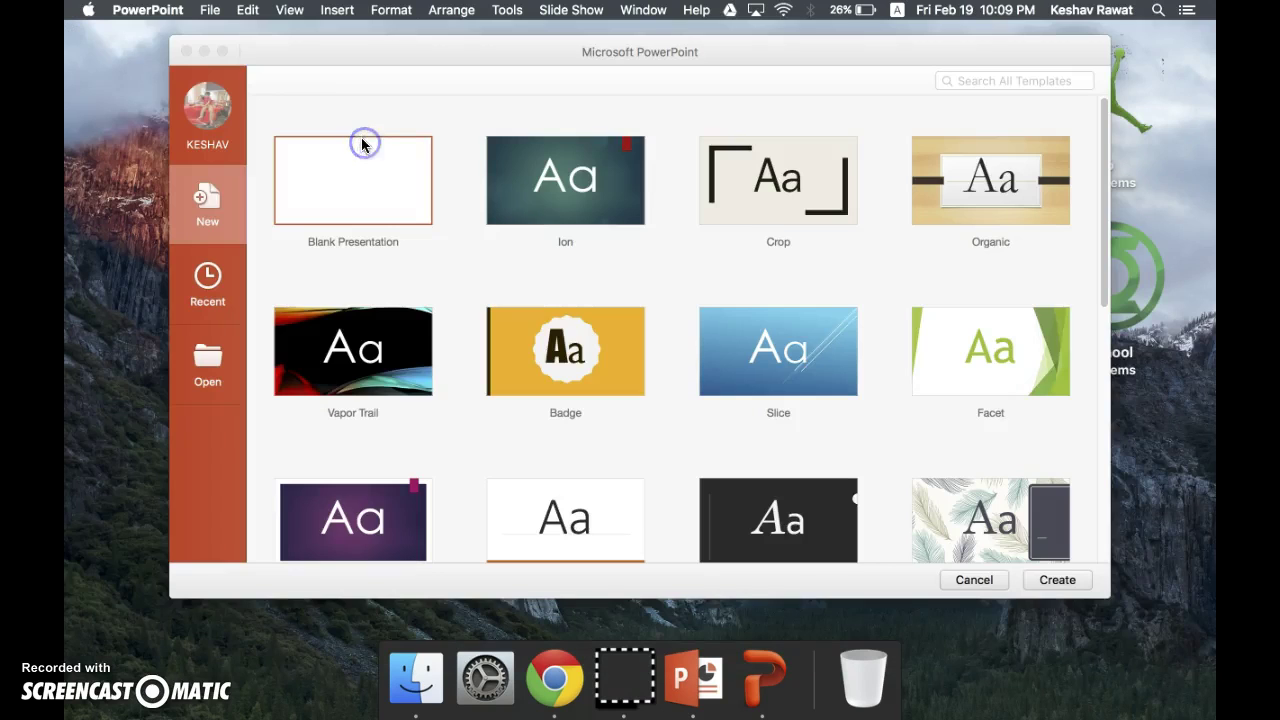
pyautogui.doubleClick(364, 143)
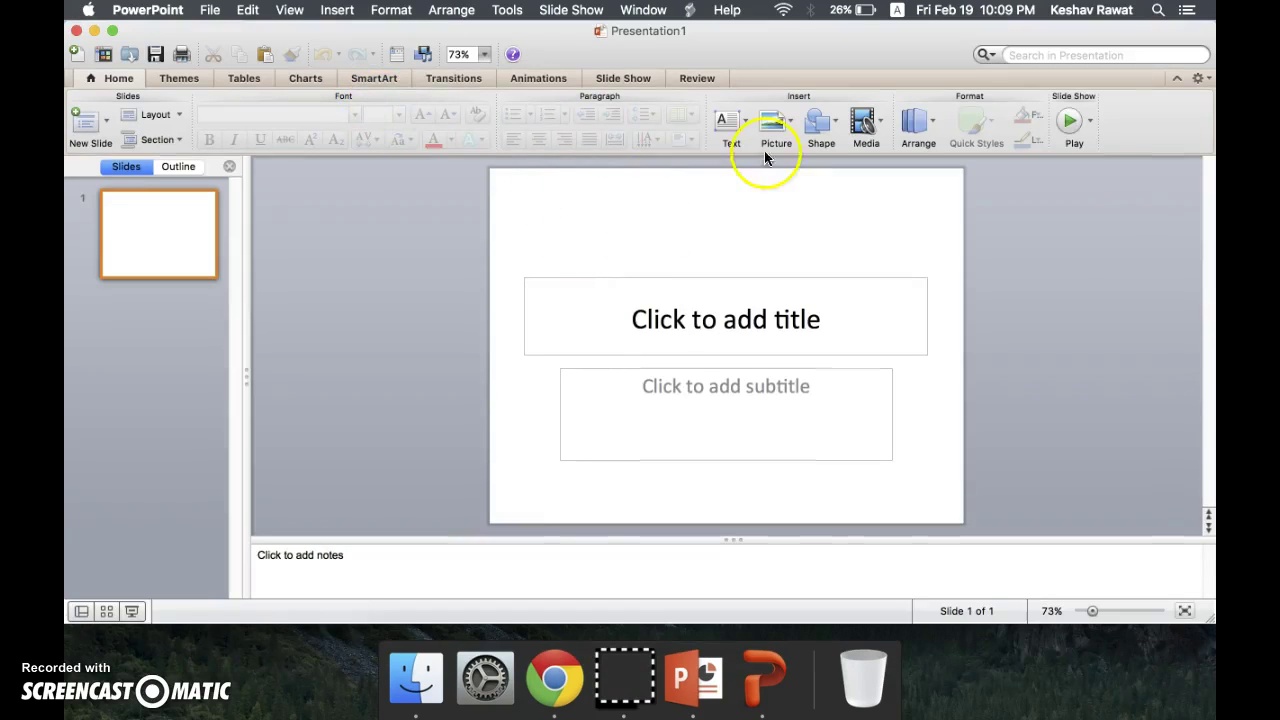
pyautogui.click(180, 78)
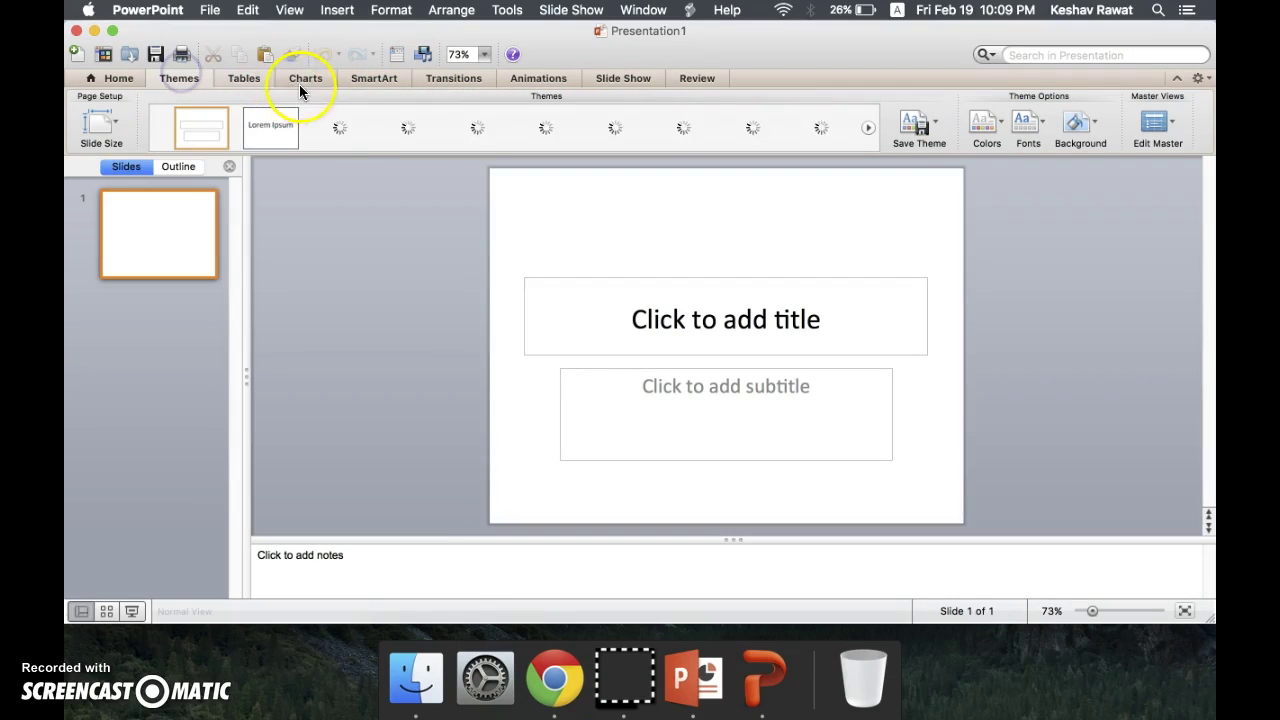
pyautogui.click(95, 79)
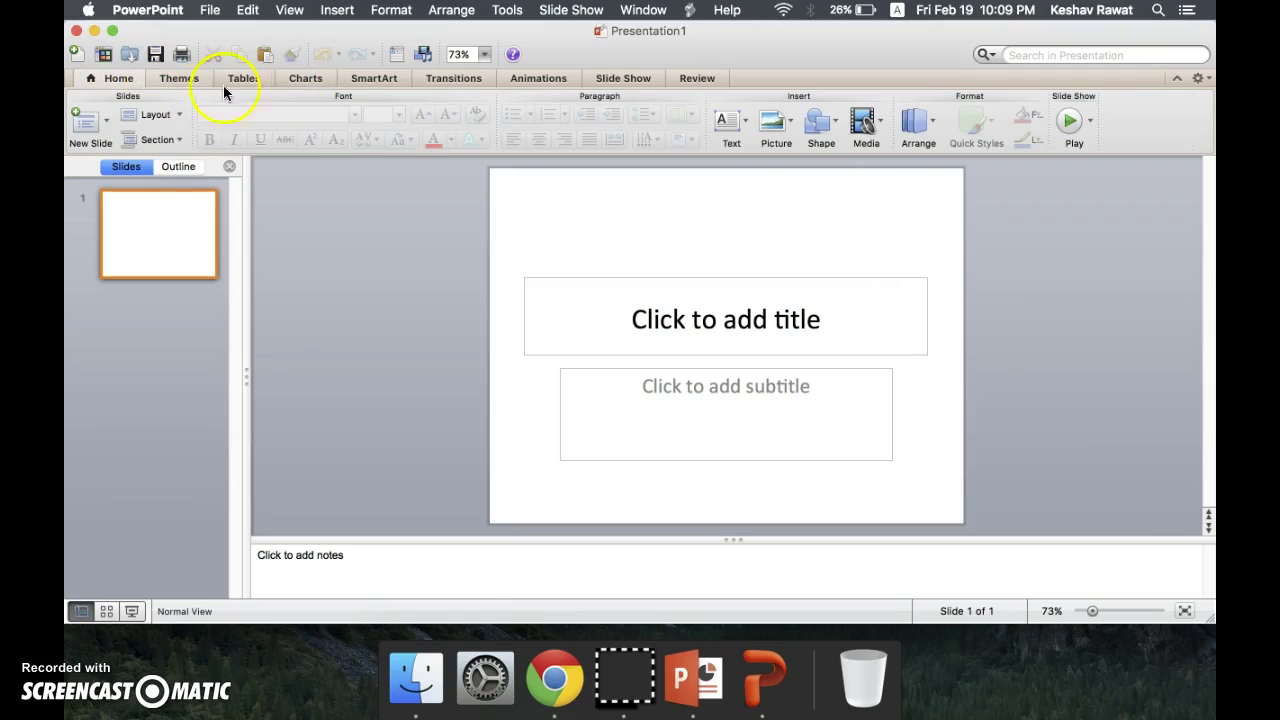
# Step: Delete the title and subtitle placeholders from slide 1
pyautogui.click(745, 277)
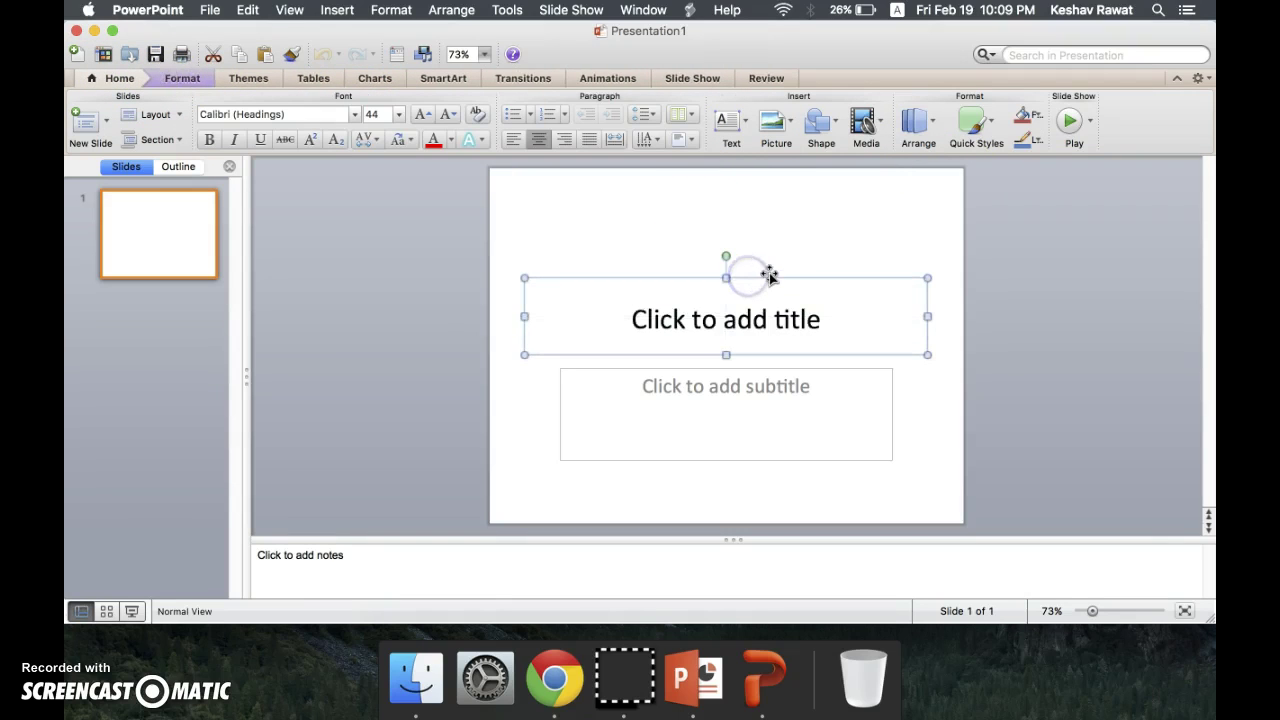
pyautogui.press('Delete')
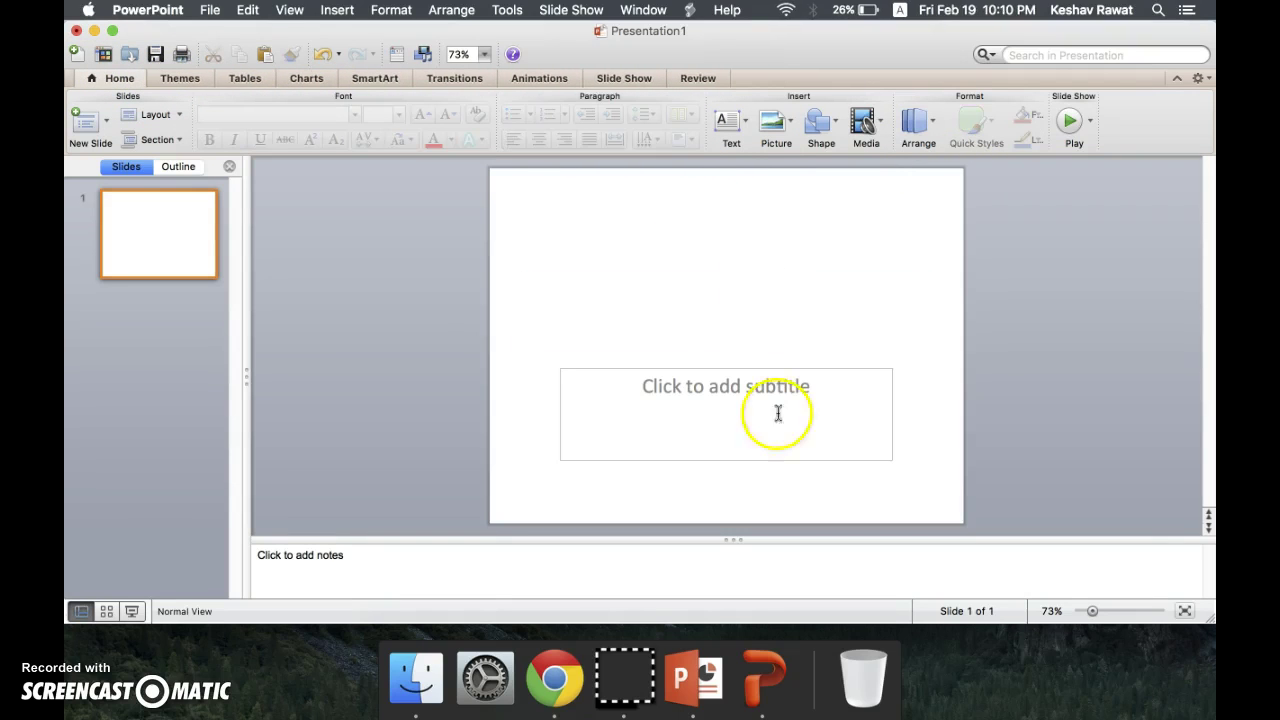
pyautogui.click(751, 368)
pyautogui.press('Delete')
pyautogui.click(1210, 194)
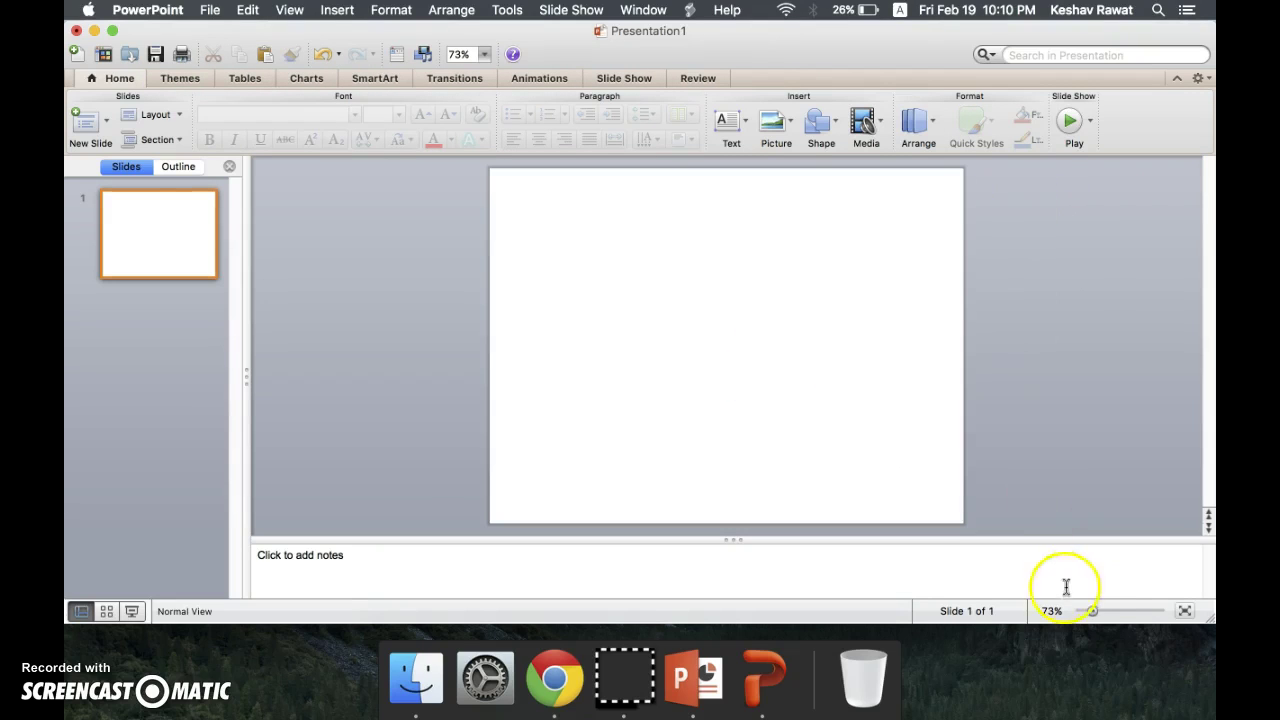
# Step: Set the slide zoom to 68% and briefly play the slide show
pyautogui.moveTo(1094, 611); pyautogui.dragTo(1100, 620)
pyautogui.moveTo(1097, 625); pyautogui.dragTo(1093, 627)
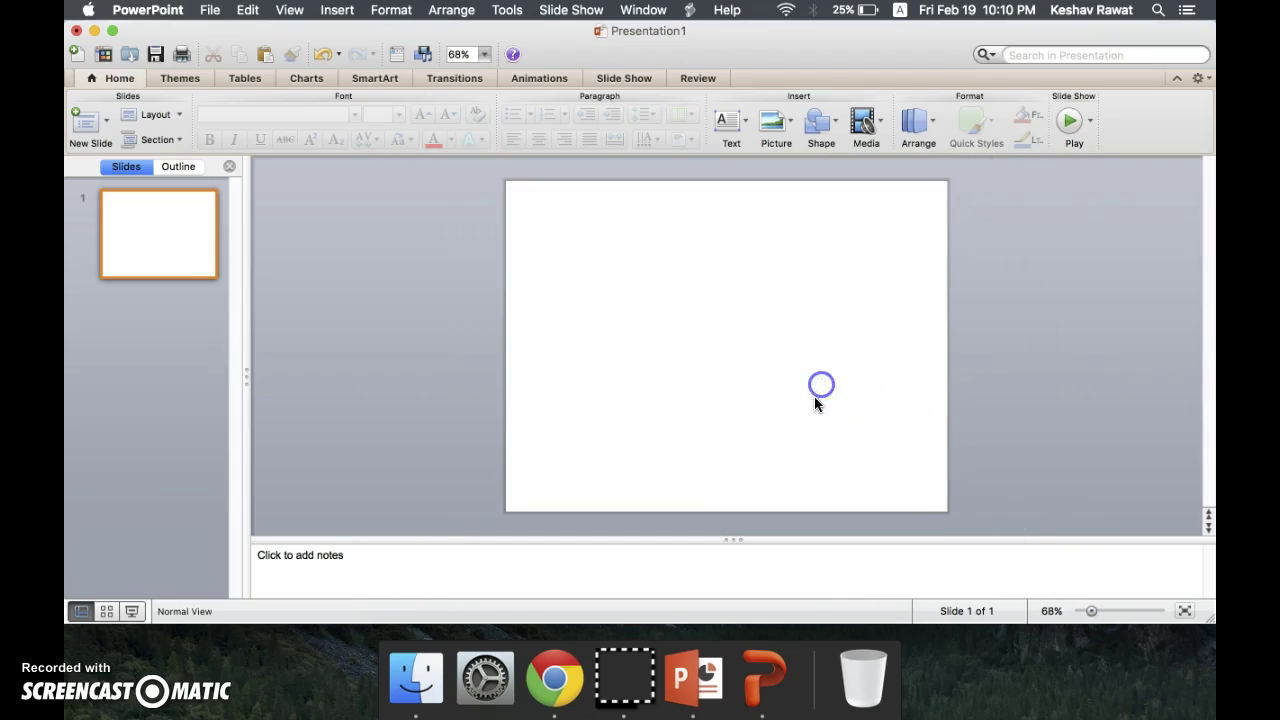
pyautogui.click(1075, 126)
pyautogui.press('Escape')
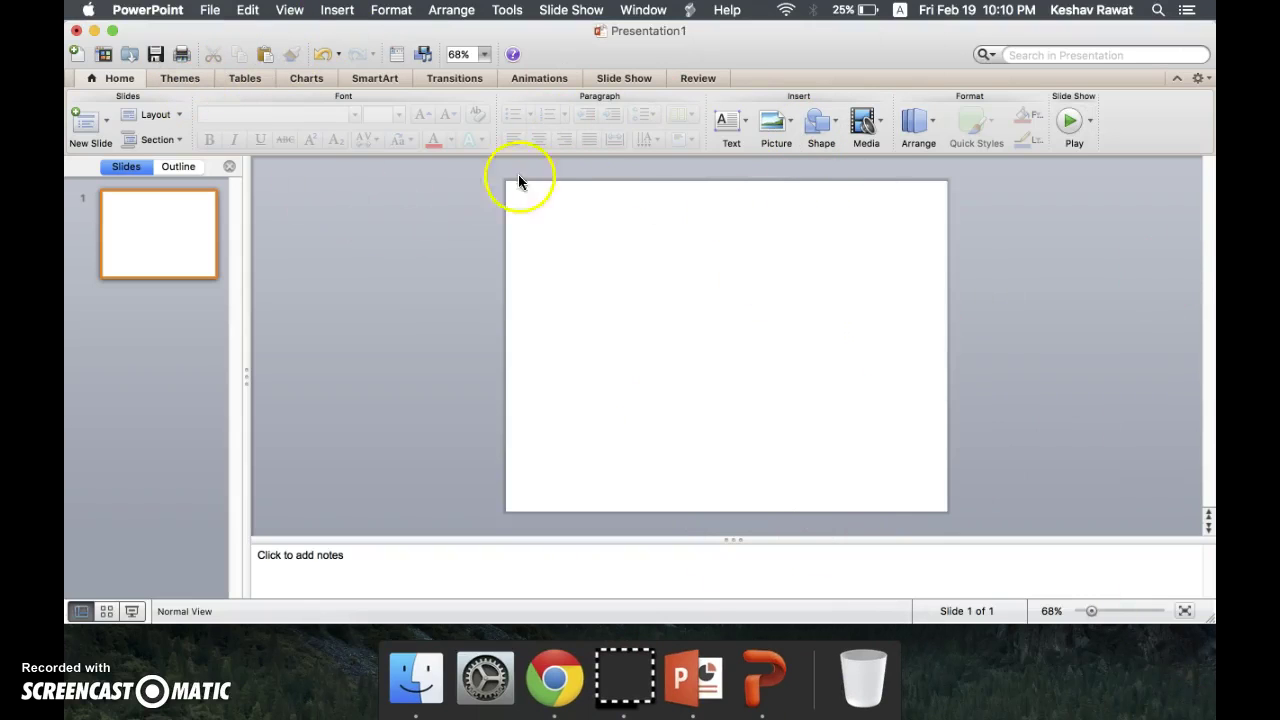
# Step: Insert WordArt on slide 1 with the text "jiojioacjiascjioascjaiocj"
pyautogui.click(711, 120)
pyautogui.click(729, 134)
pyautogui.click(729, 134)
pyautogui.click(765, 197)
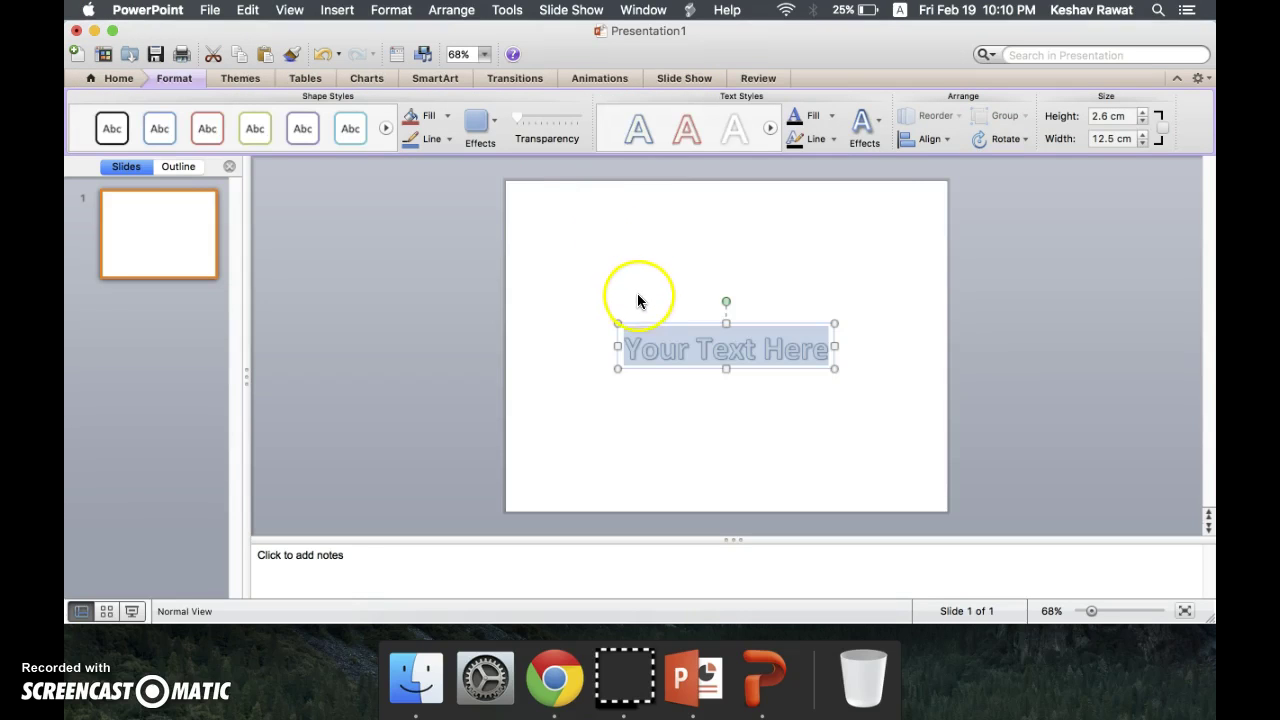
pyautogui.write('jiojioacjiascjioascj')
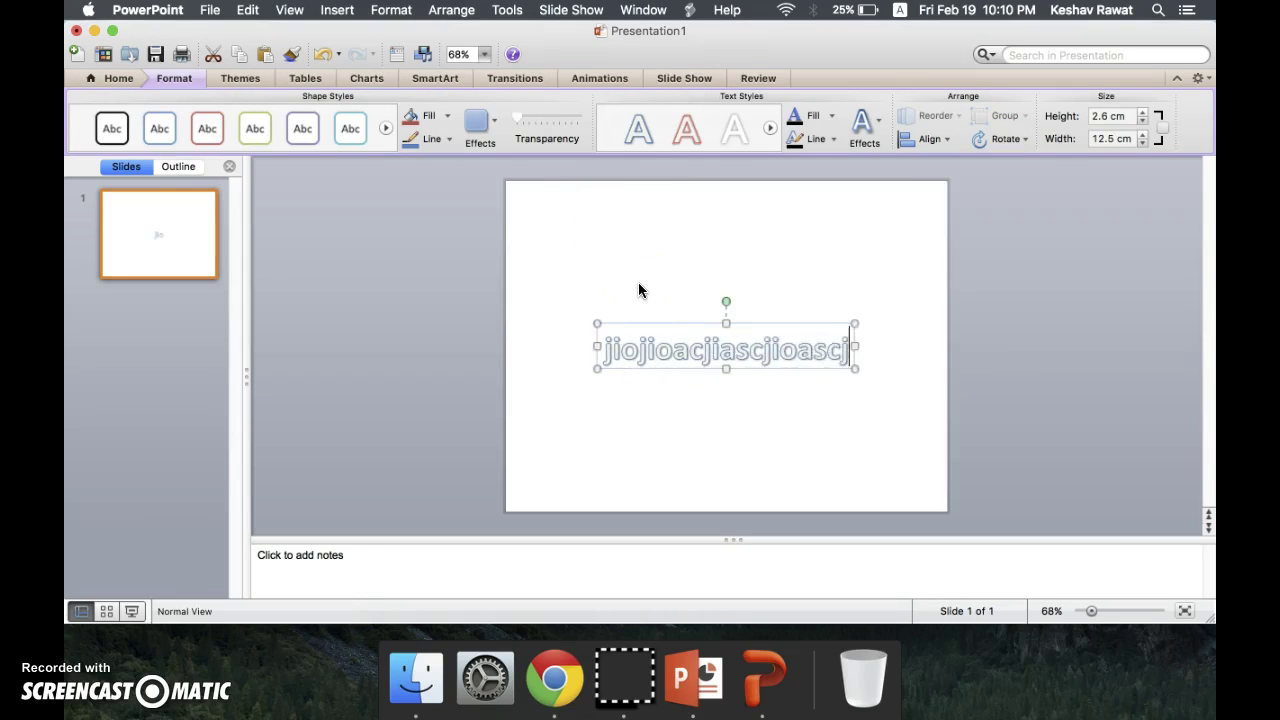
pyautogui.write('aiocj')
# Step: Copy the WordArt text, add two new slides and paste the text onto slides 2 and 3
pyautogui.press('super+a')
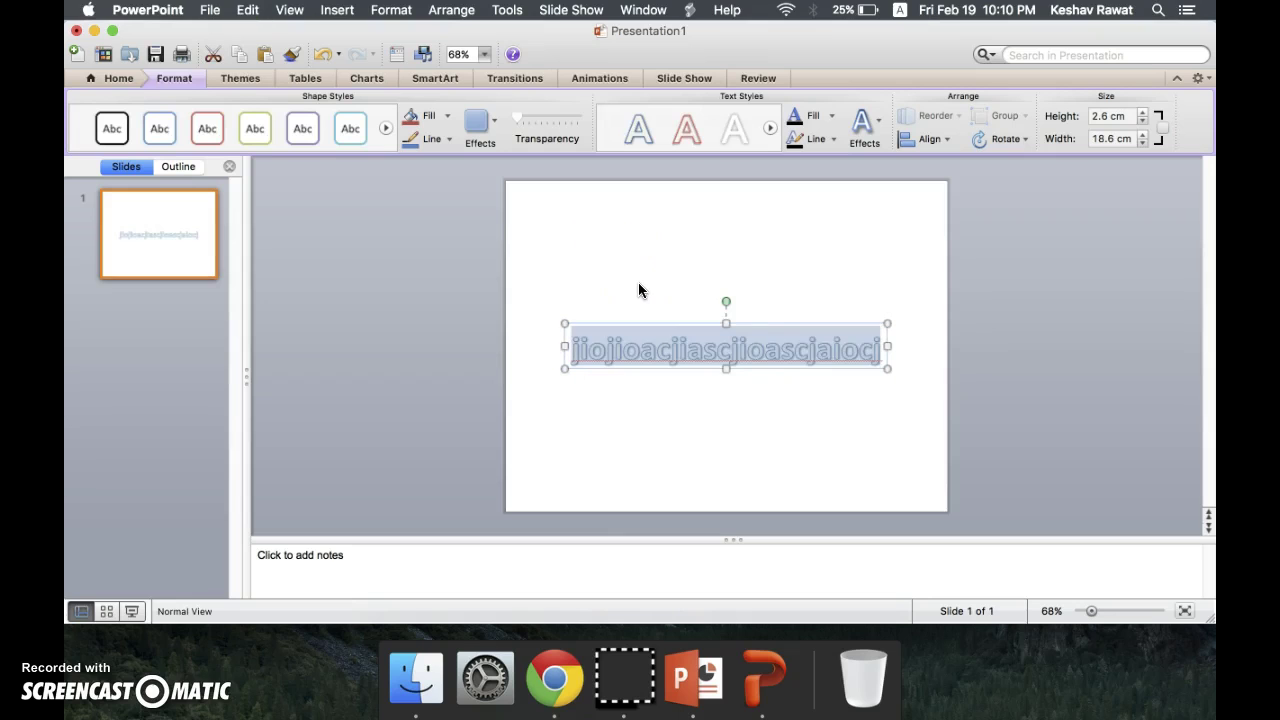
pyautogui.click(343, 263)
pyautogui.click(88, 118)
pyautogui.click(88, 118)
pyautogui.click(143, 327)
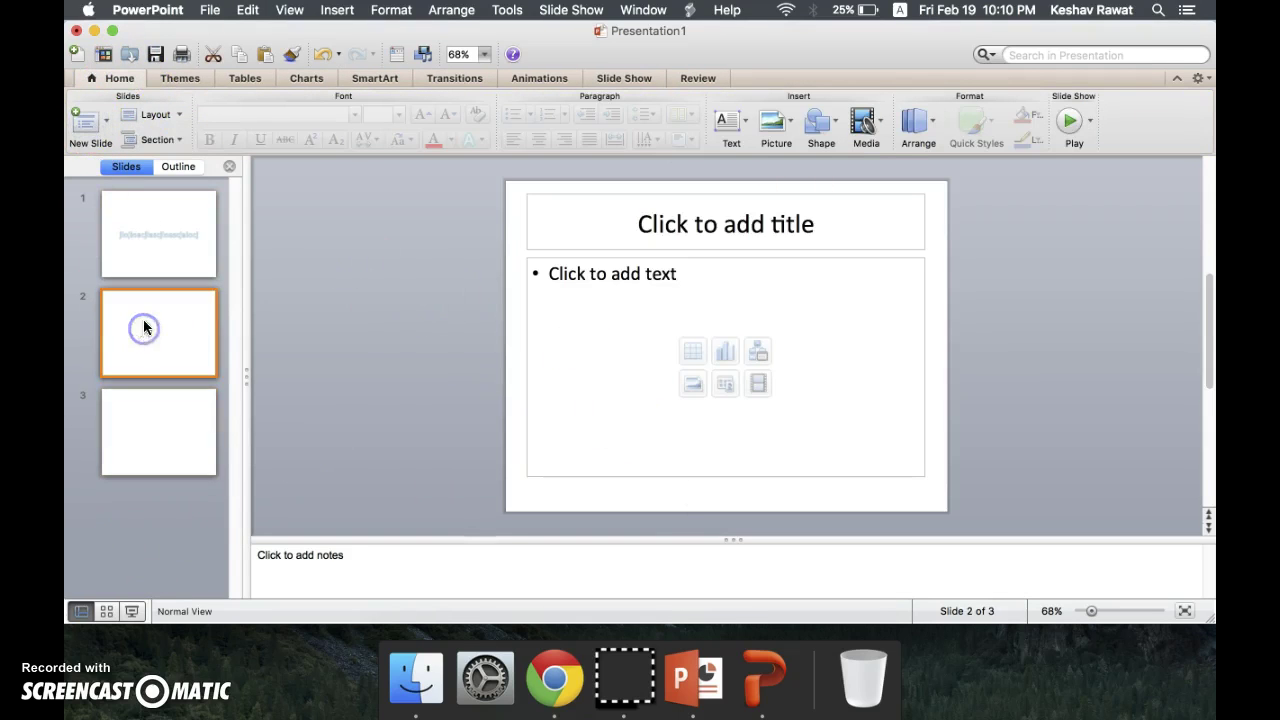
pyautogui.press('super+v')
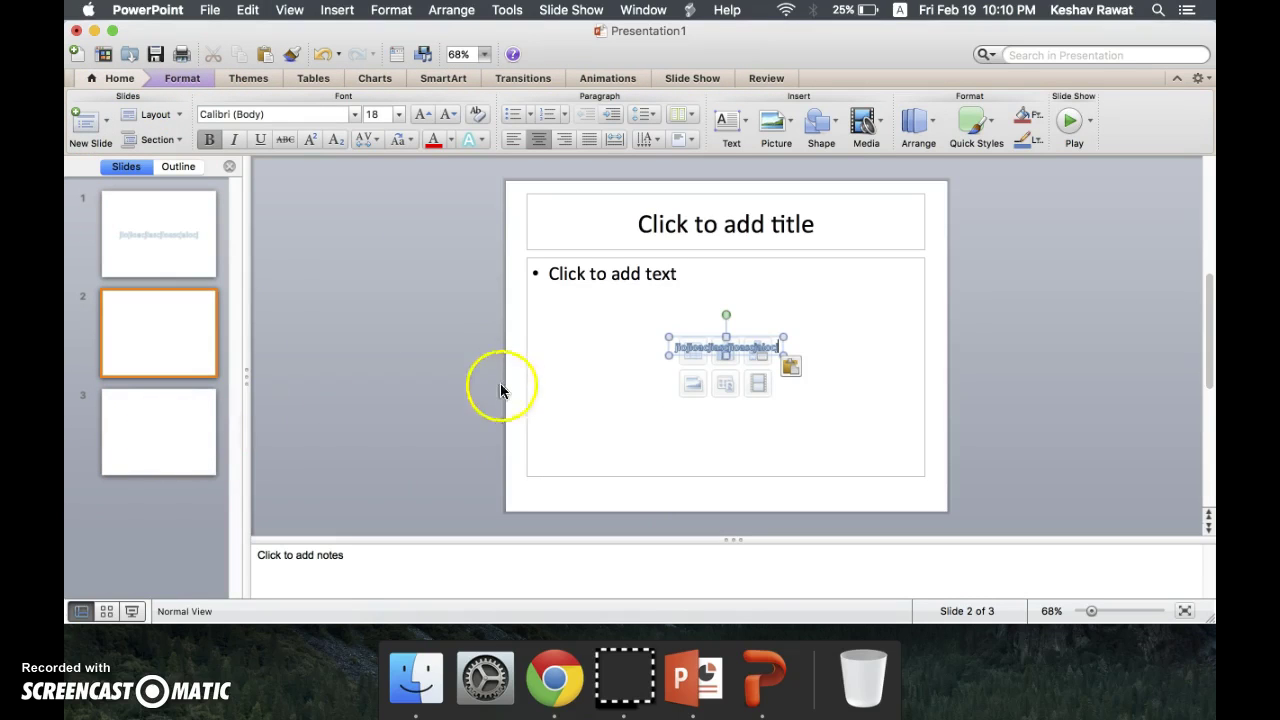
pyautogui.click(183, 423)
pyautogui.press('super+v')
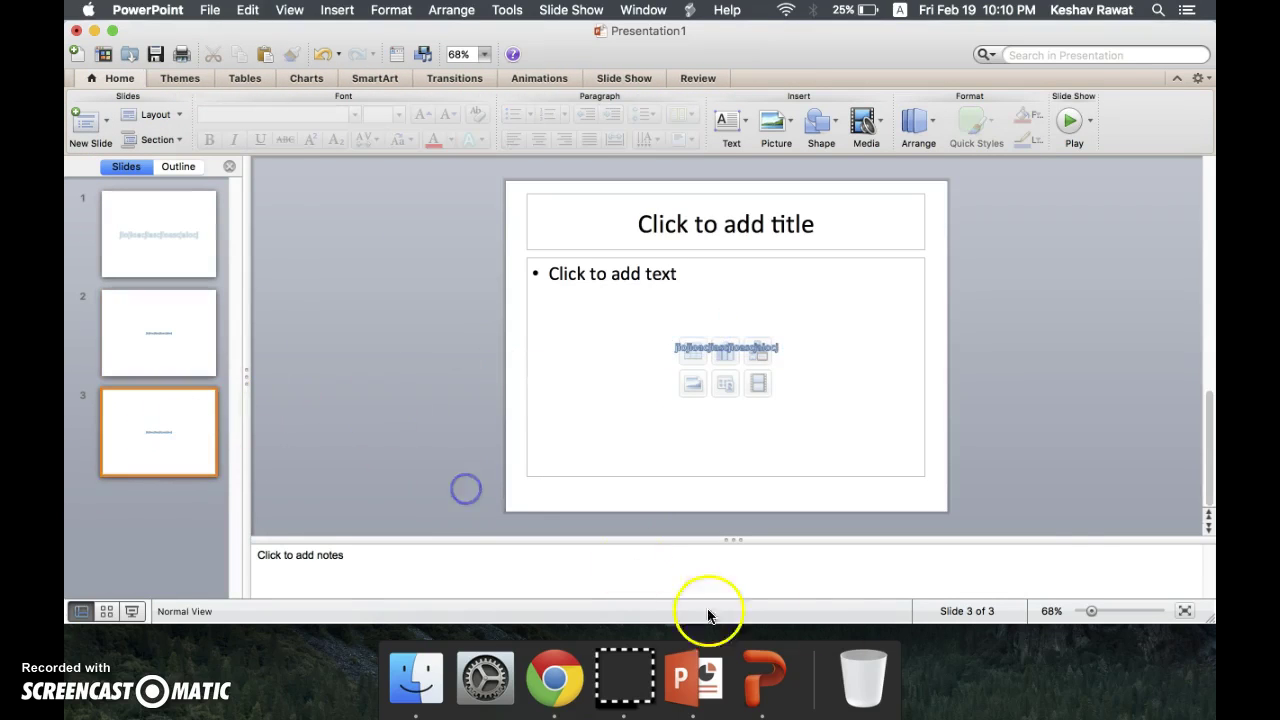
# Step: Play the slide show from slide 1 and exit back to editing
pyautogui.click(137, 204)
pyautogui.click(1069, 121)
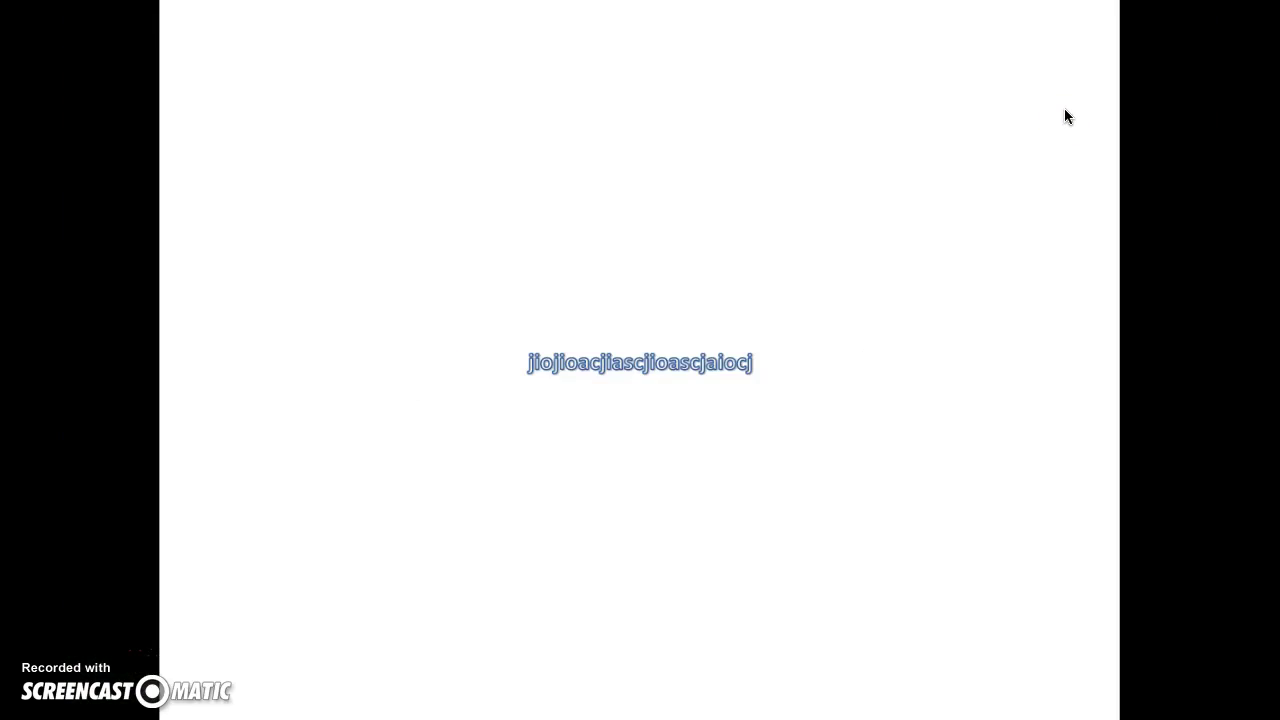
pyautogui.press('Escape')
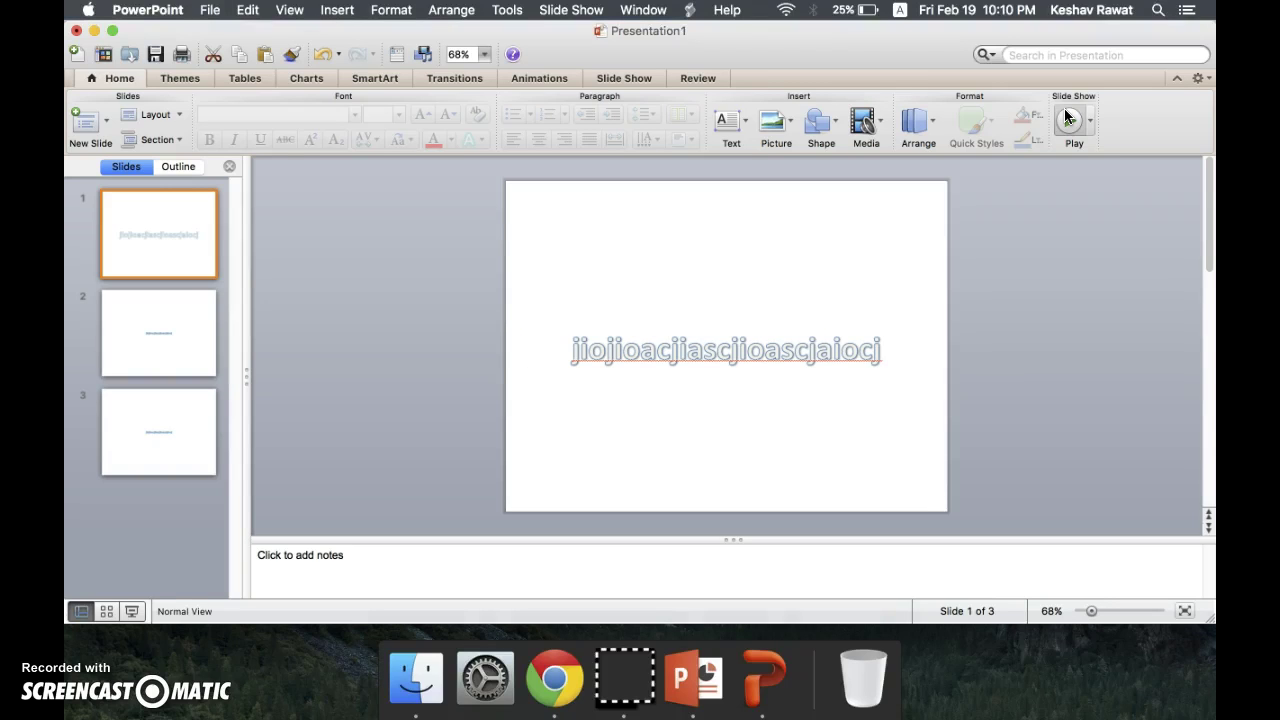
# Step: Switch to the newer PowerPoint version, look through its template gallery and create a blank presentation
pyautogui.click(716, 668)
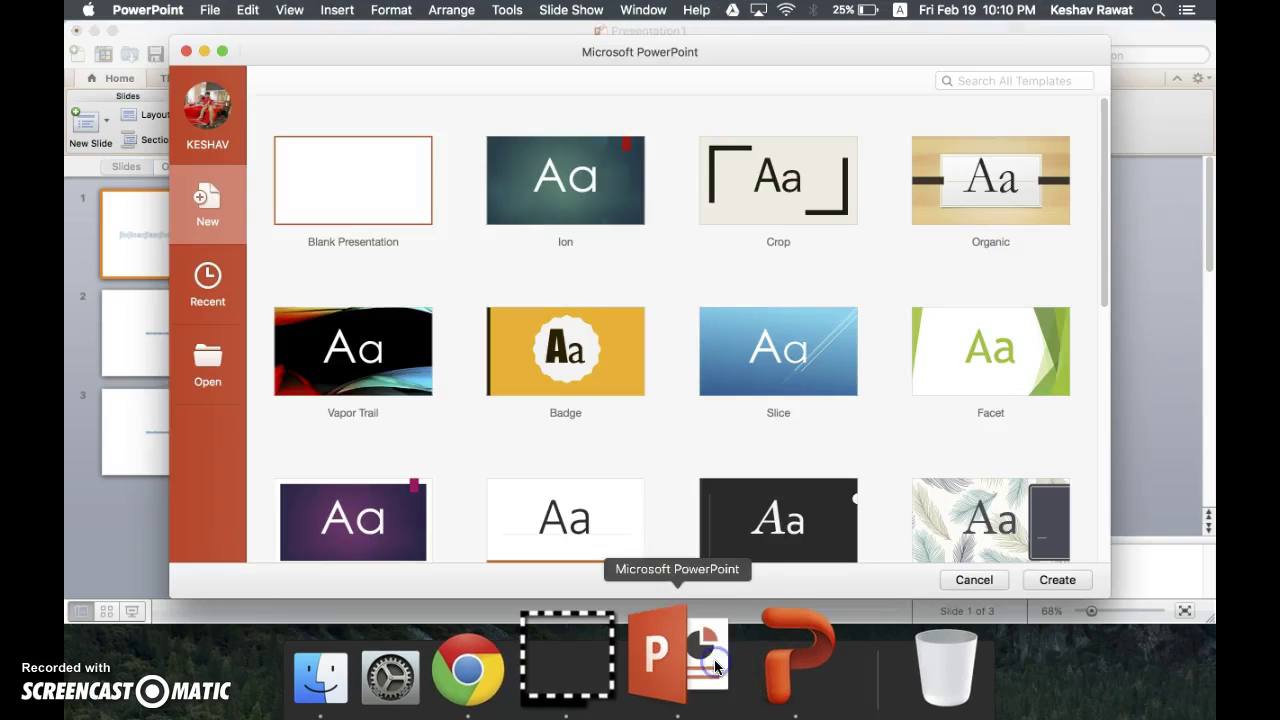
pyautogui.click(222, 51)
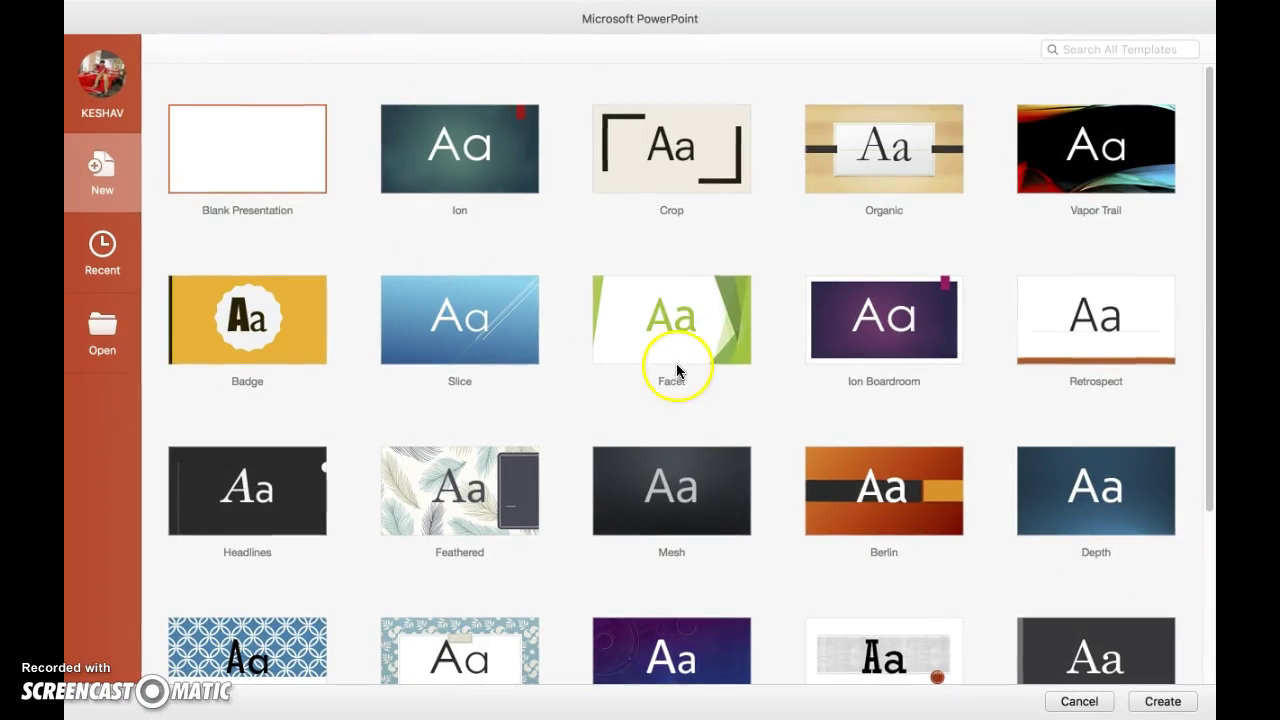
pyautogui.scroll(-1, 680, 354)
pyautogui.scroll(-5, 681, 354)
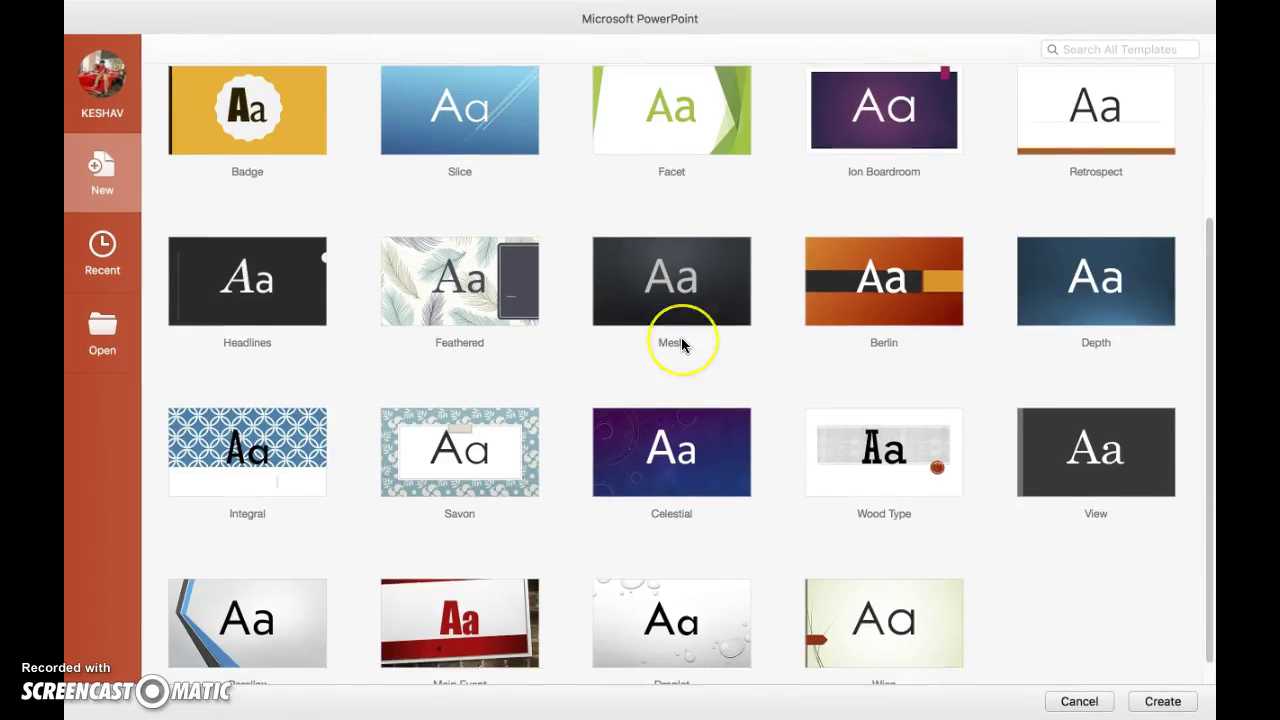
pyautogui.scroll(6, 681, 343)
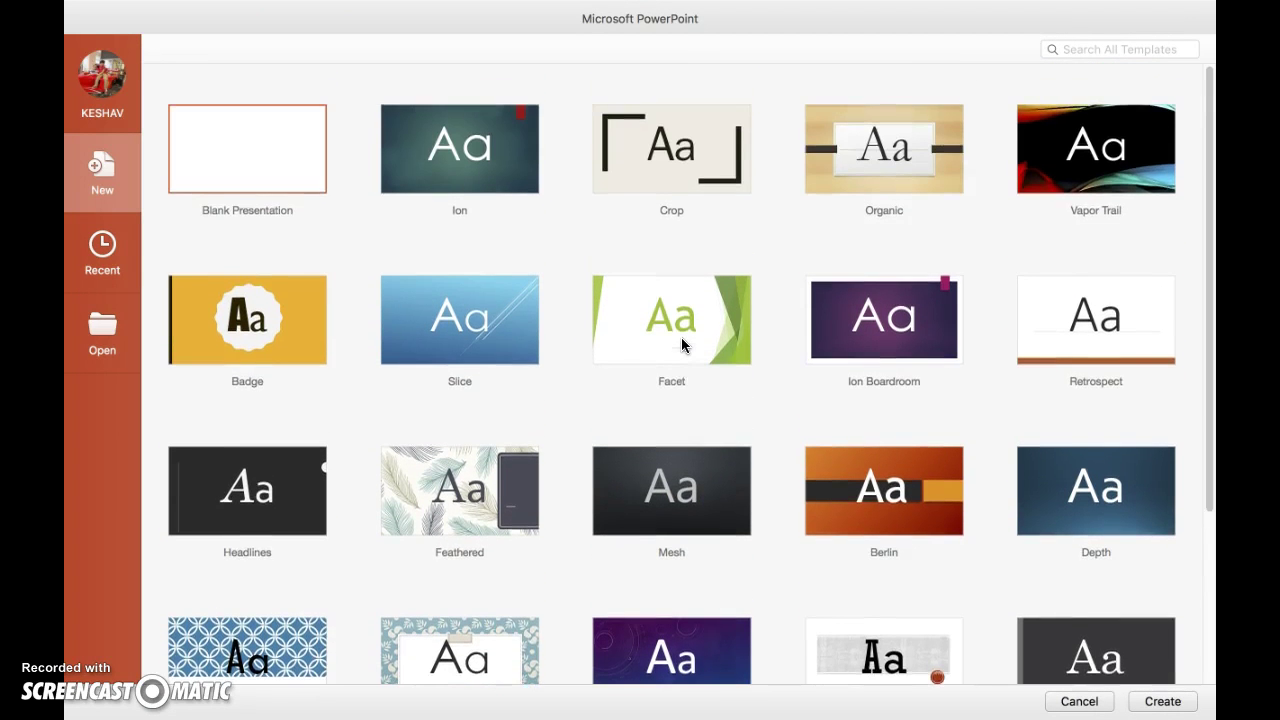
pyautogui.scroll(-6, 680, 343)
pyautogui.scroll(5, 678, 345)
pyautogui.doubleClick(240, 170)
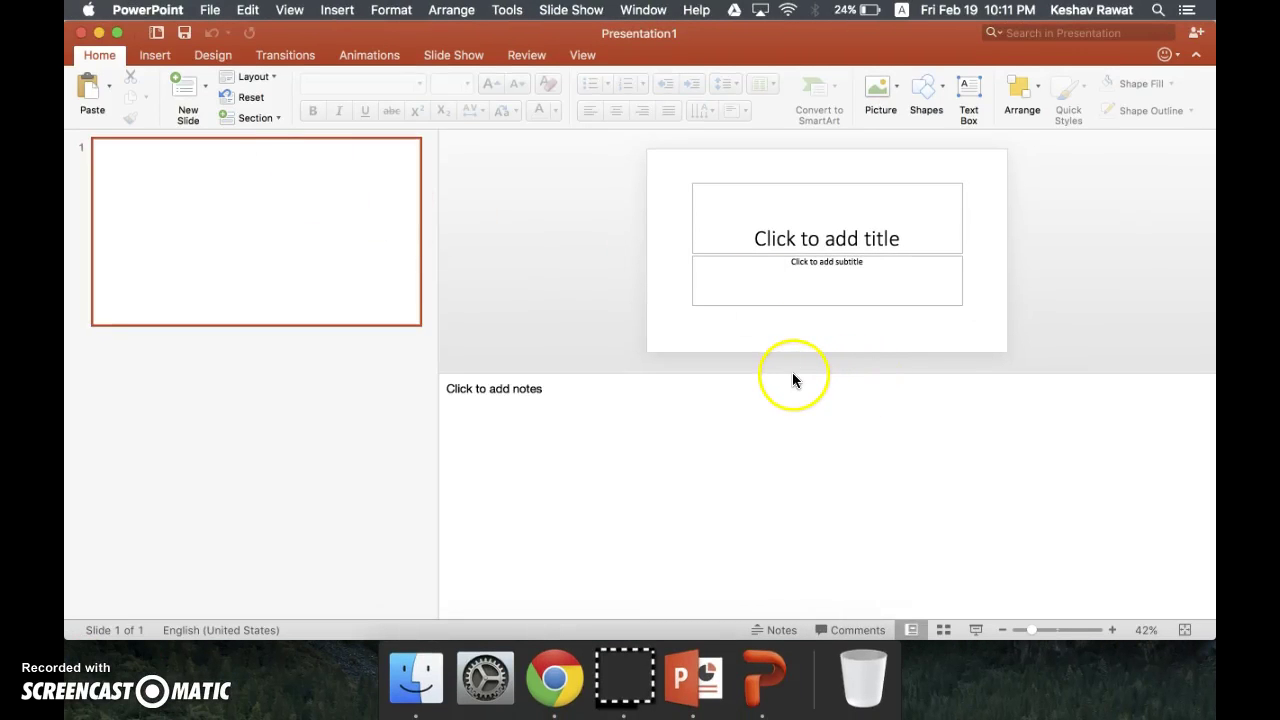
# Step: Collapse the notes pane and narrow the slide thumbnail pane to enlarge the slide area
pyautogui.moveTo(794, 374); pyautogui.dragTo(758, 618)
pyautogui.moveTo(438, 362); pyautogui.dragTo(203, 349)
pyautogui.click(598, 324)
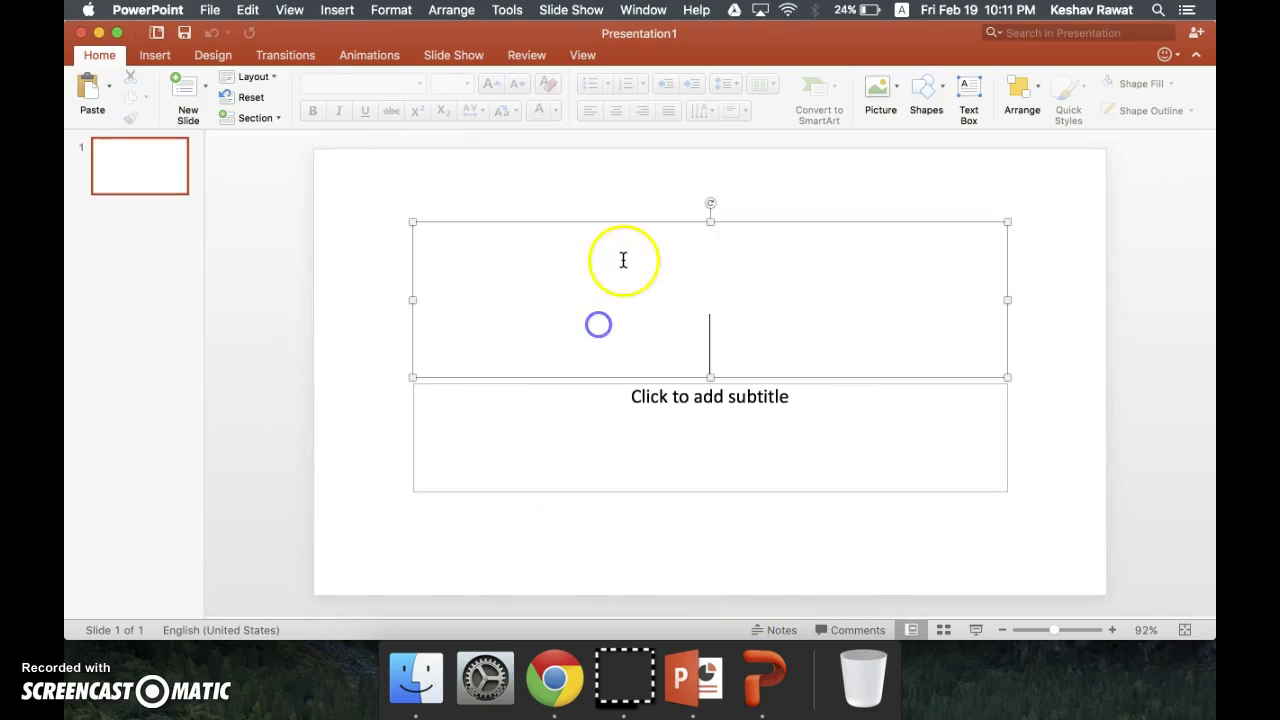
pyautogui.click(606, 220)
pyautogui.click(883, 269)
pyautogui.click(976, 100)
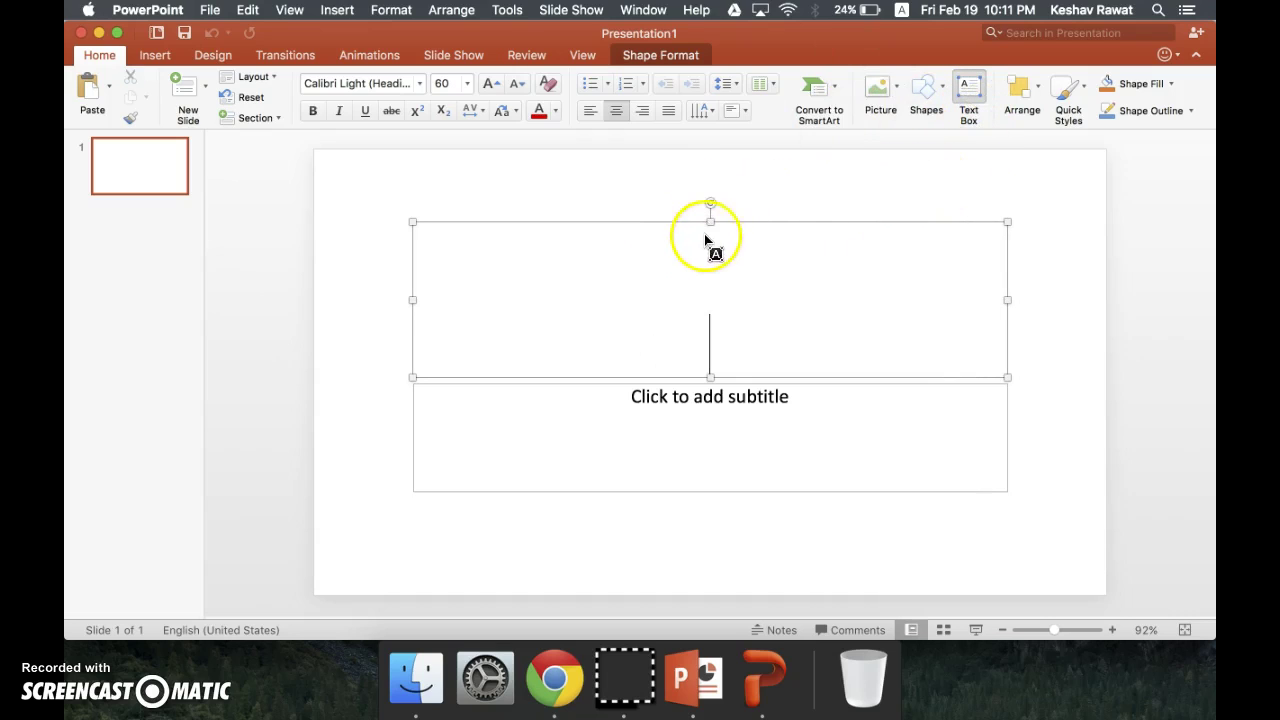
pyautogui.click(822, 166)
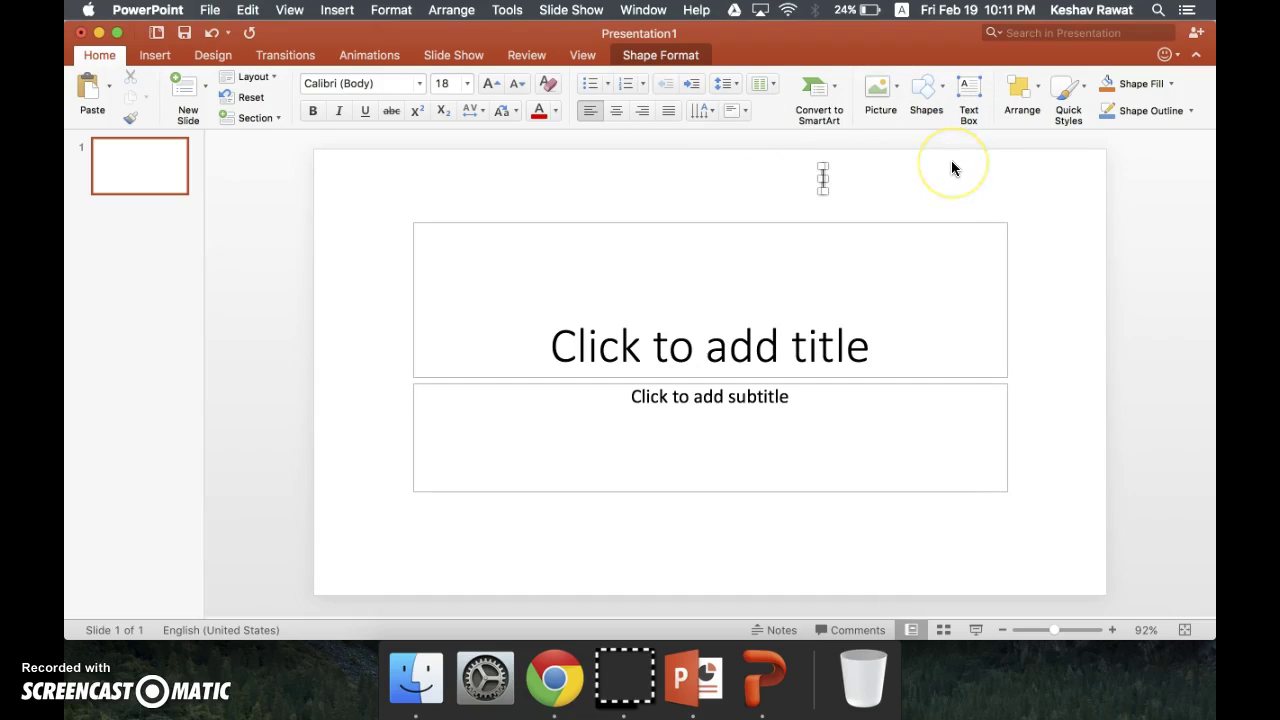
pyautogui.click(956, 229)
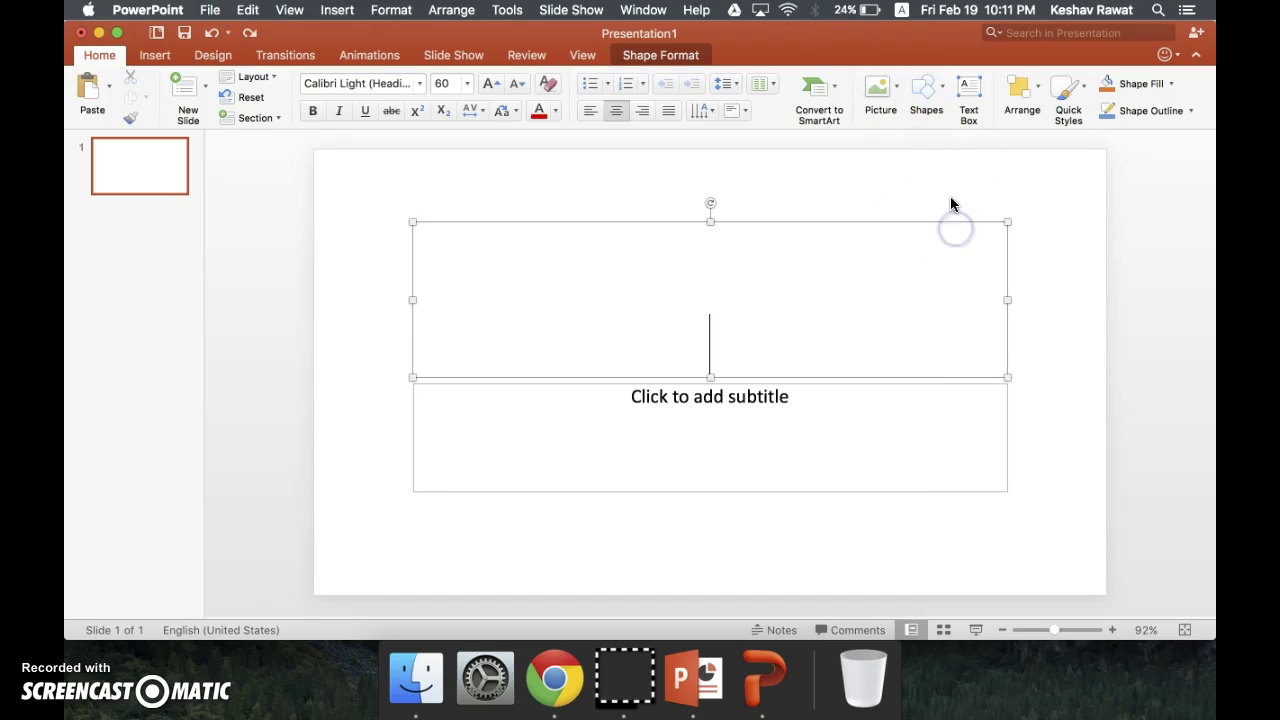
# Step: Delete the title and subtitle placeholders from slide 1
pyautogui.click(946, 221)
pyautogui.press('Delete')
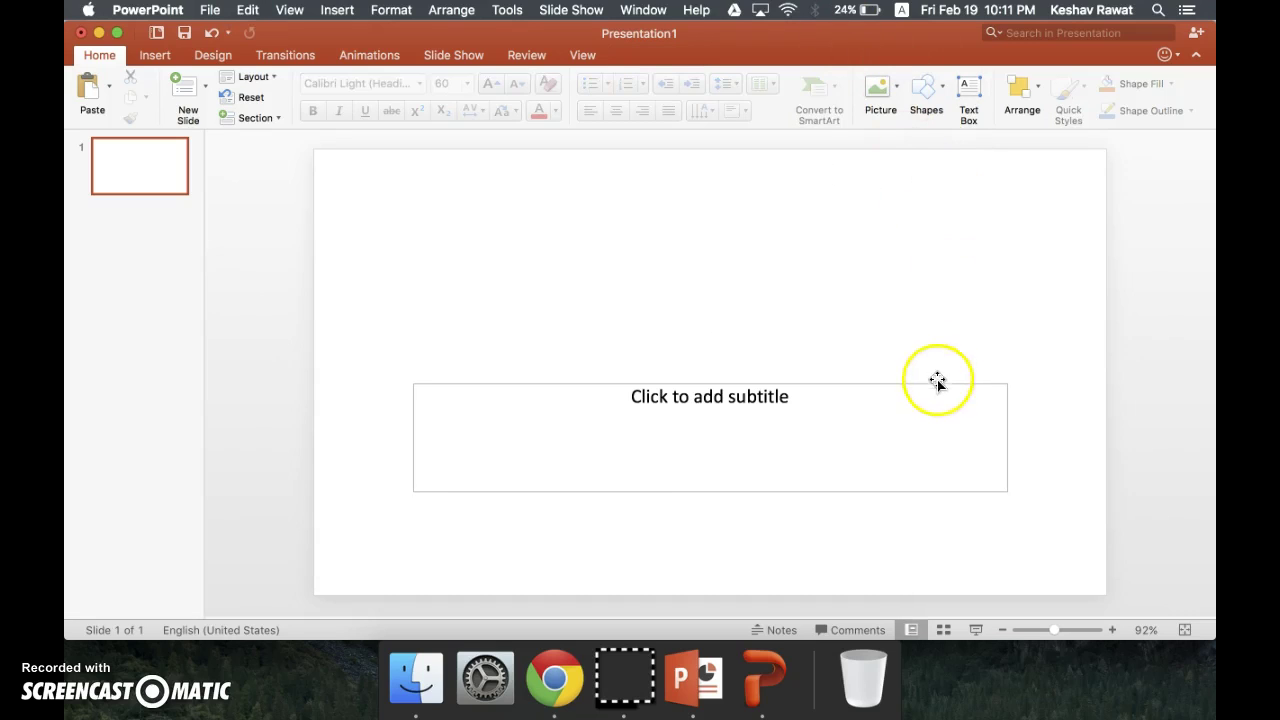
pyautogui.click(938, 382)
pyautogui.press('Delete')
# Step: Draw a text box across most of the slide and enter about two lines of random filler text starting with "ckmsdklcmsdklcmdlsk"
pyautogui.click(957, 86)
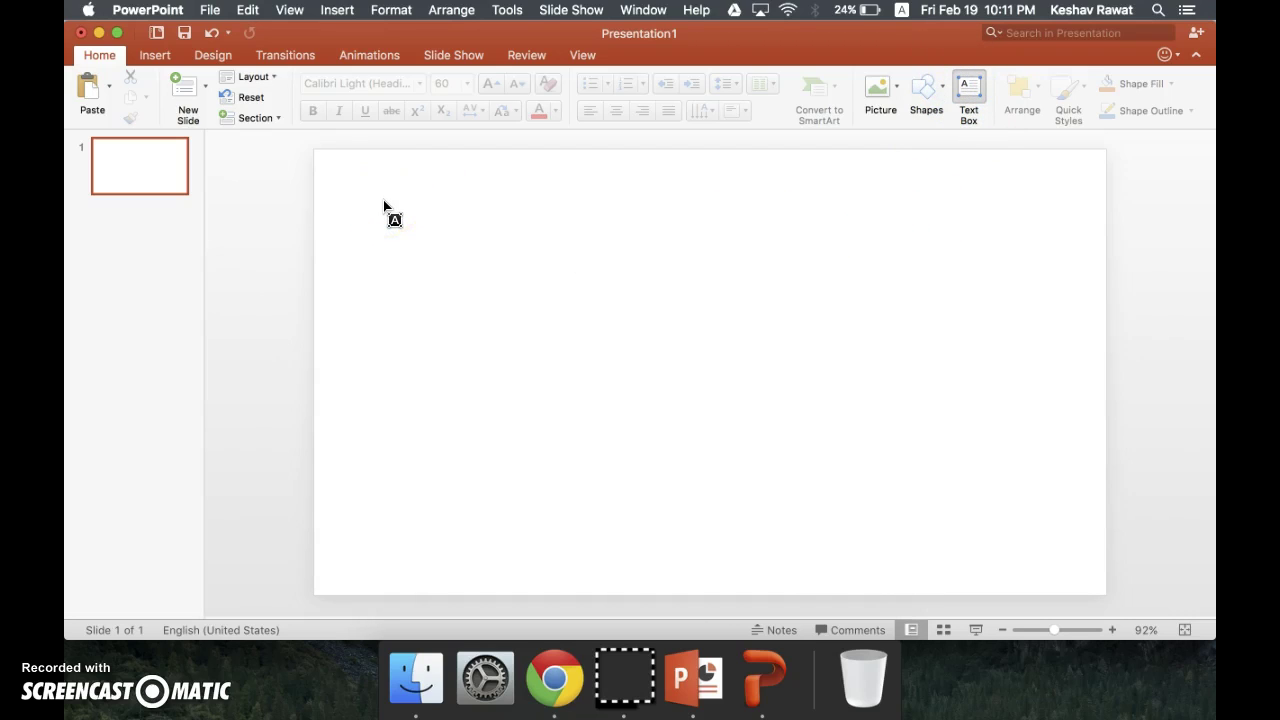
pyautogui.moveTo(346, 195); pyautogui.dragTo(1095, 575)
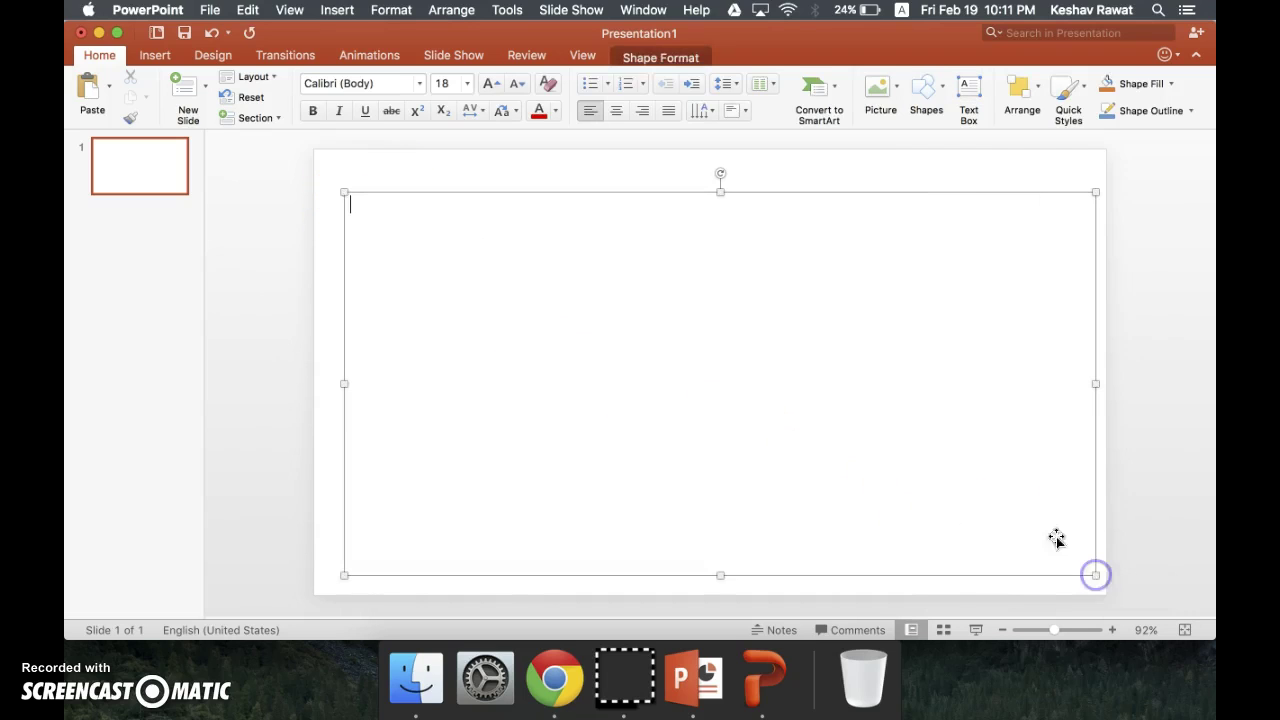
pyautogui.write('ckmsdklcmsdklcmdlskcmslkdcmsklcmskldcmsldkcmsldkmdsklcmskldcmlksdcmslkdcmslk')
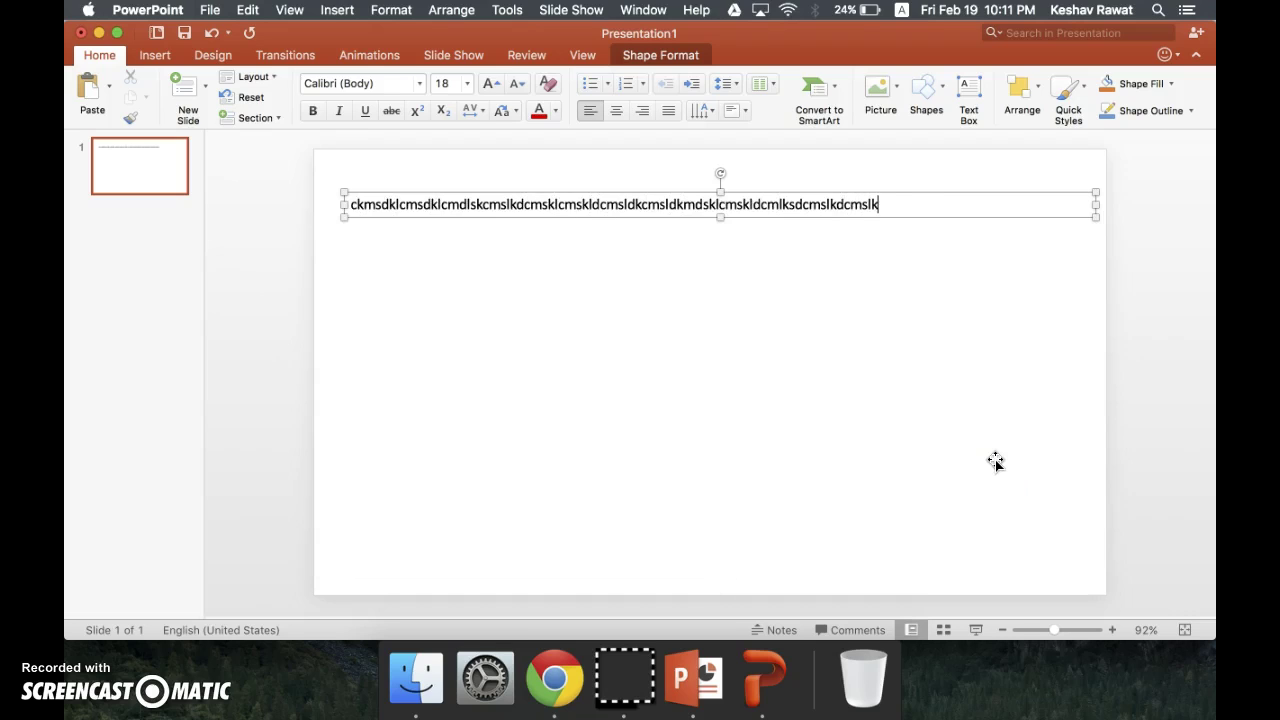
pyautogui.write('dcmsdklfvgrjkbhendjknjkfhvmkjdghn vkjfvmkvofdvhcjd')
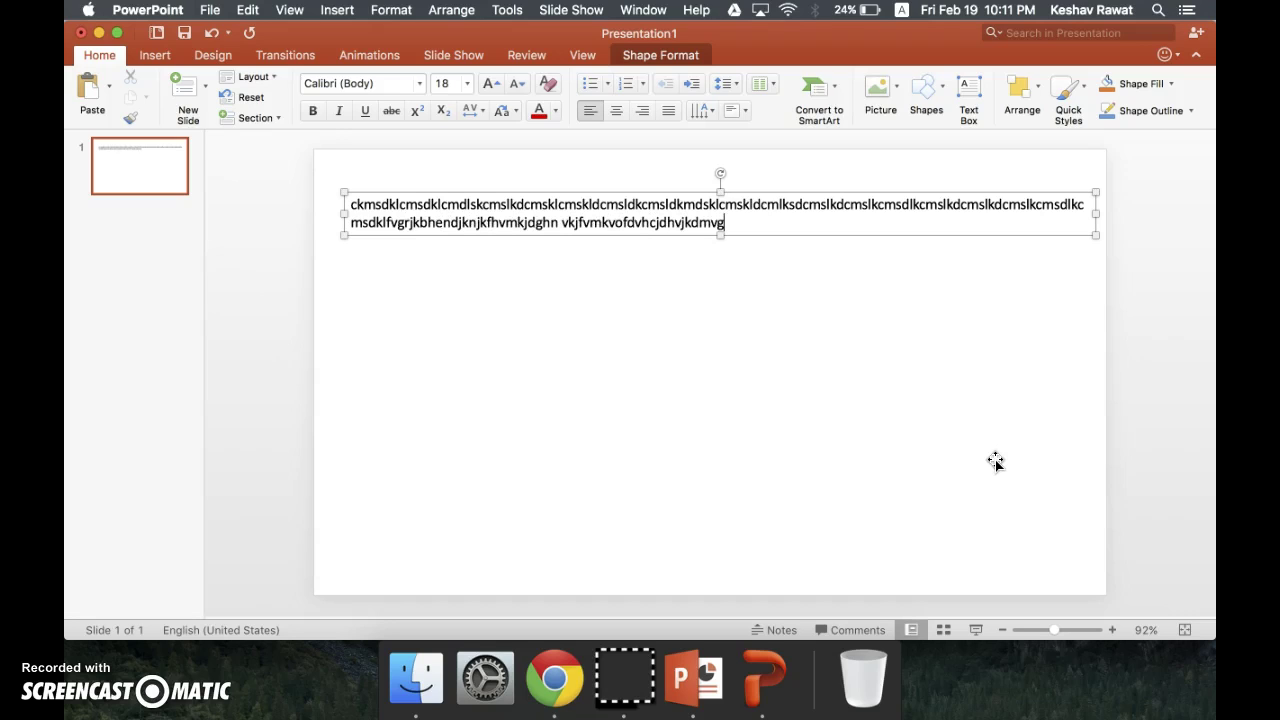
pyautogui.write('hv')
pyautogui.click(995, 461)
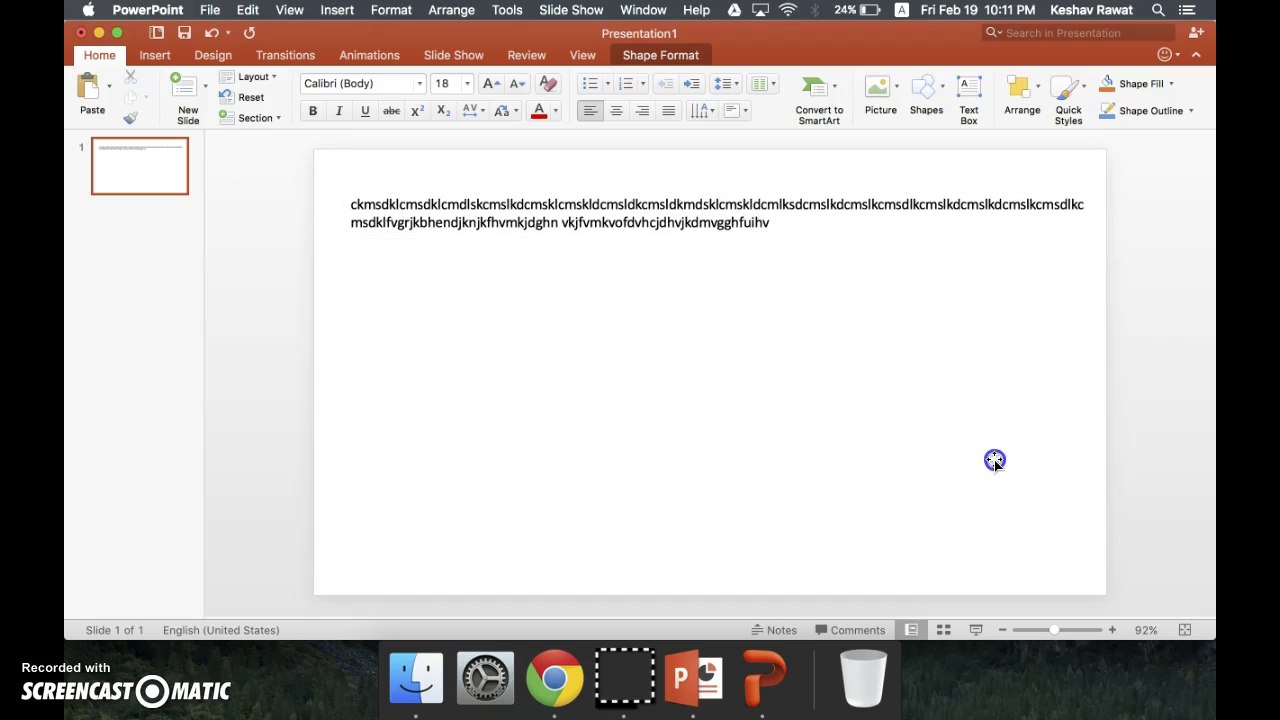
# Step: Extend the text box with several more lines of random filler text starting with "ijgbierjiejiejgierjgoerijgoeijgeeroigj", and insert "reiogrgjeirgjierigjeireg" within its second line
pyautogui.click(785, 213)
pyautogui.write('ijgbierjiejiejgierjgoerijgoeijgeeroigj')
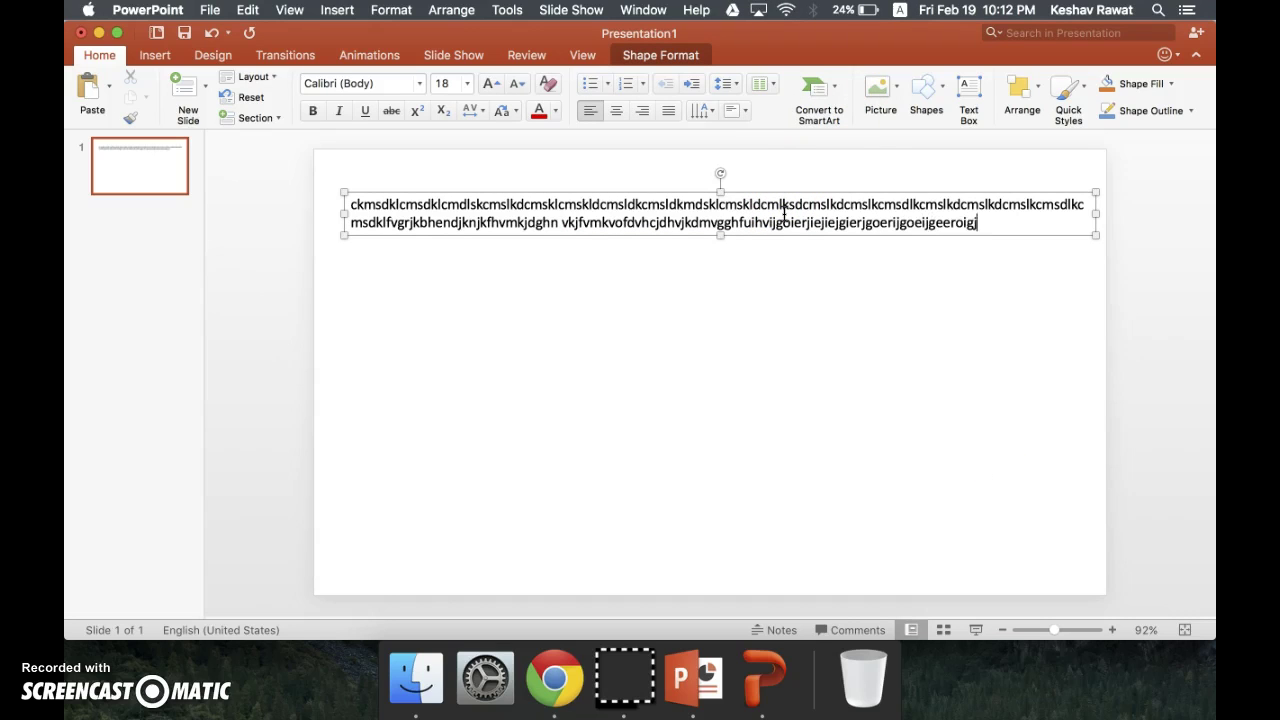
pyautogui.write('oiergj oierrgj ')
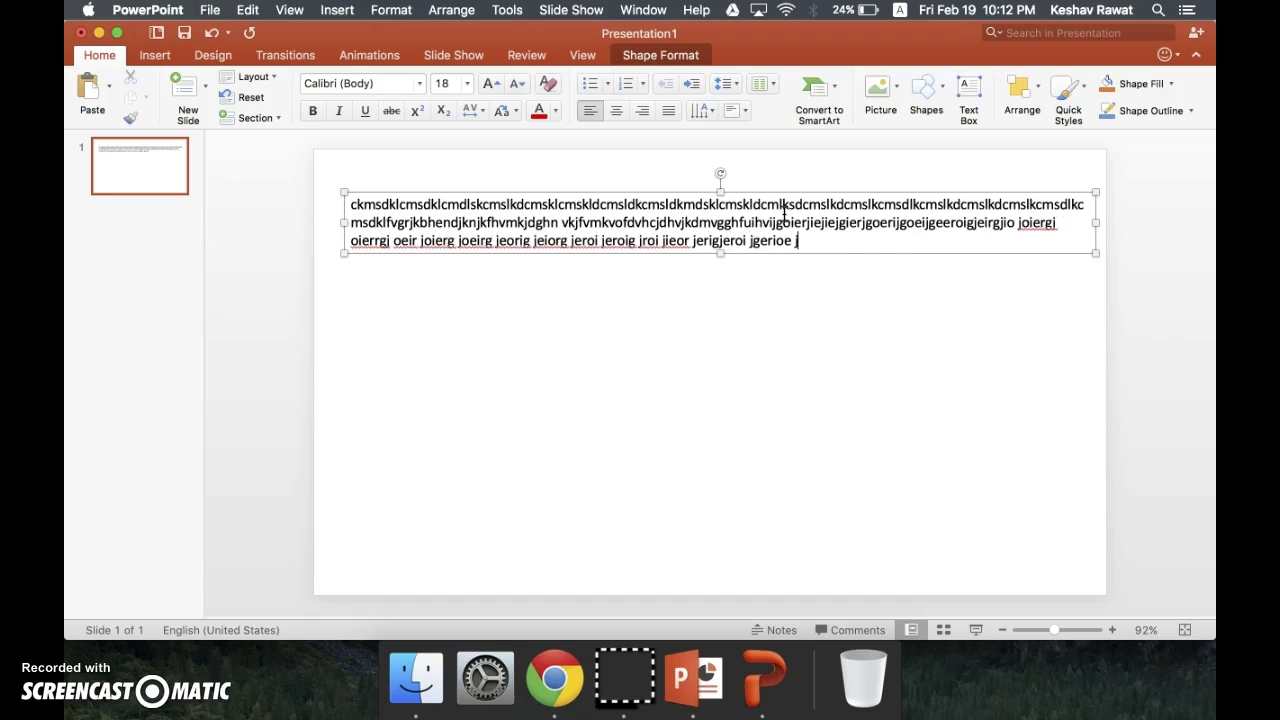
pyautogui.write('jeoriig eiorj ioe jior jeroigjeriog')
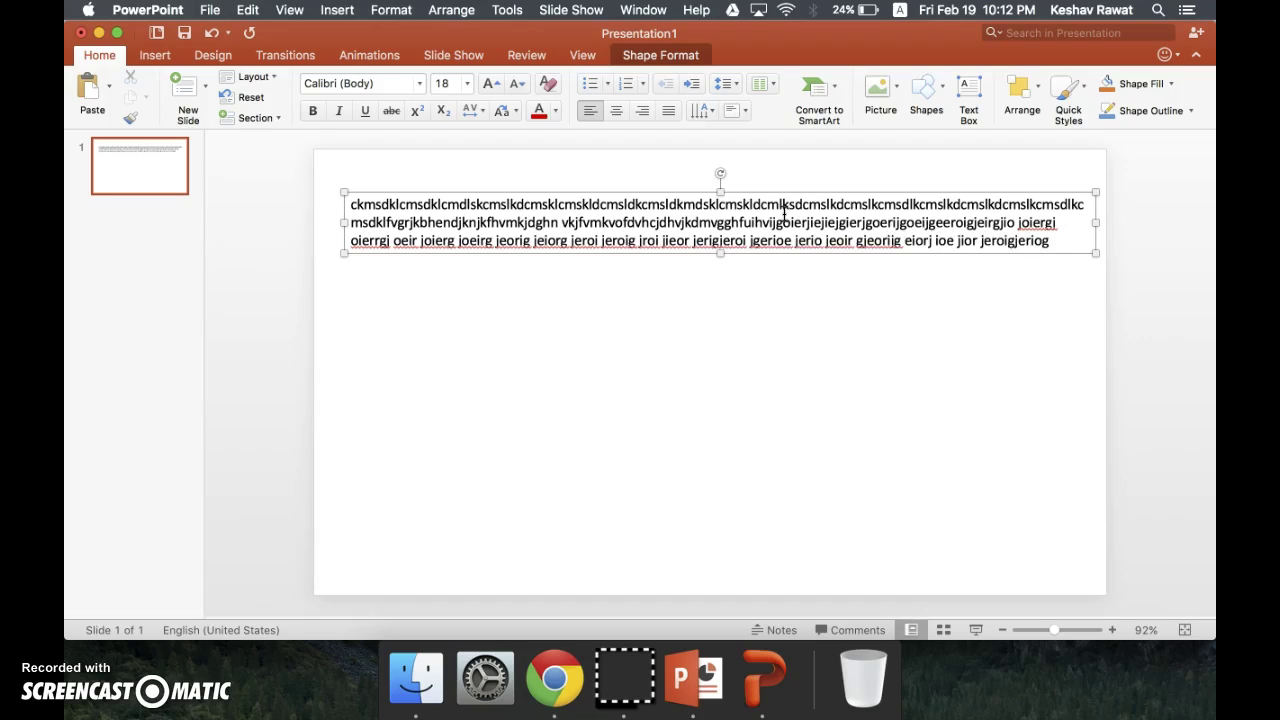
pyautogui.write(' jeroi jeriog jergio jrgoierjg ioergj')
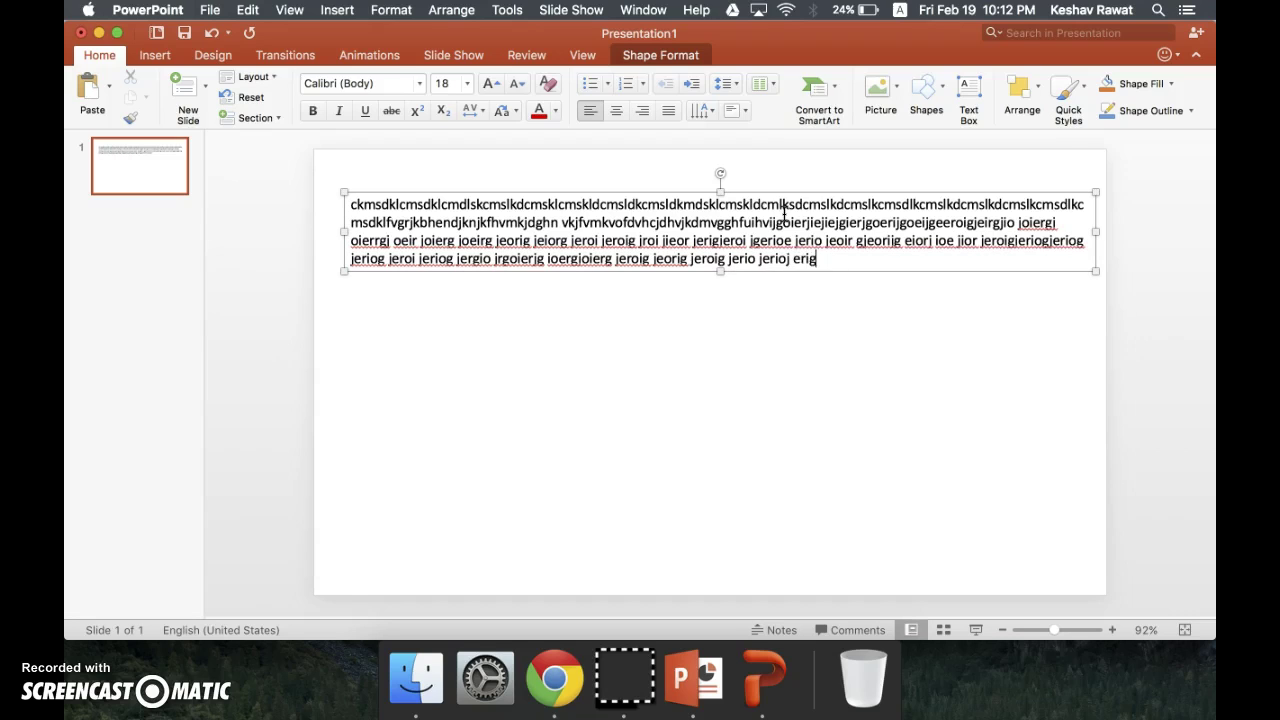
pyautogui.write('ierogi eoirgj oeri jogi')
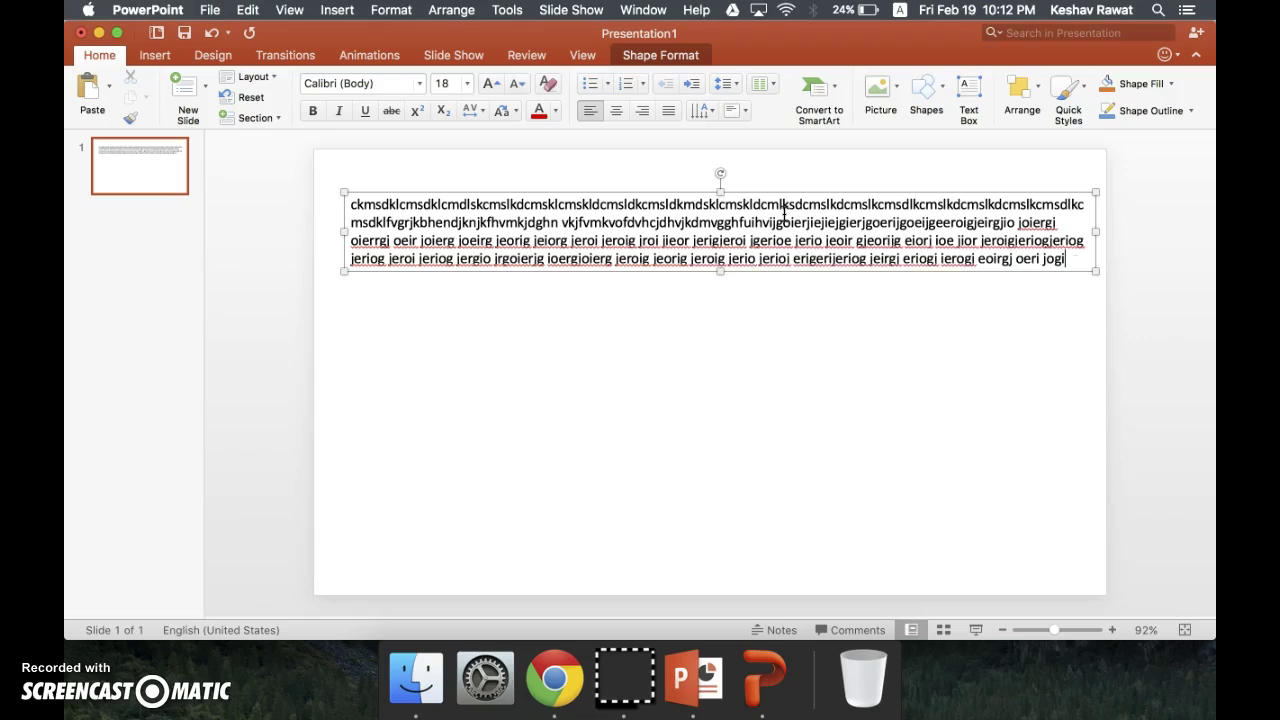
pyautogui.write('erj eroij g')
pyautogui.write('ioreg jriog jerio gjeroigi roiegi iergi rieigierig eiorgi eigjoig jrigi ireoi goieri oier jioer gieorjgoiregoieroi')
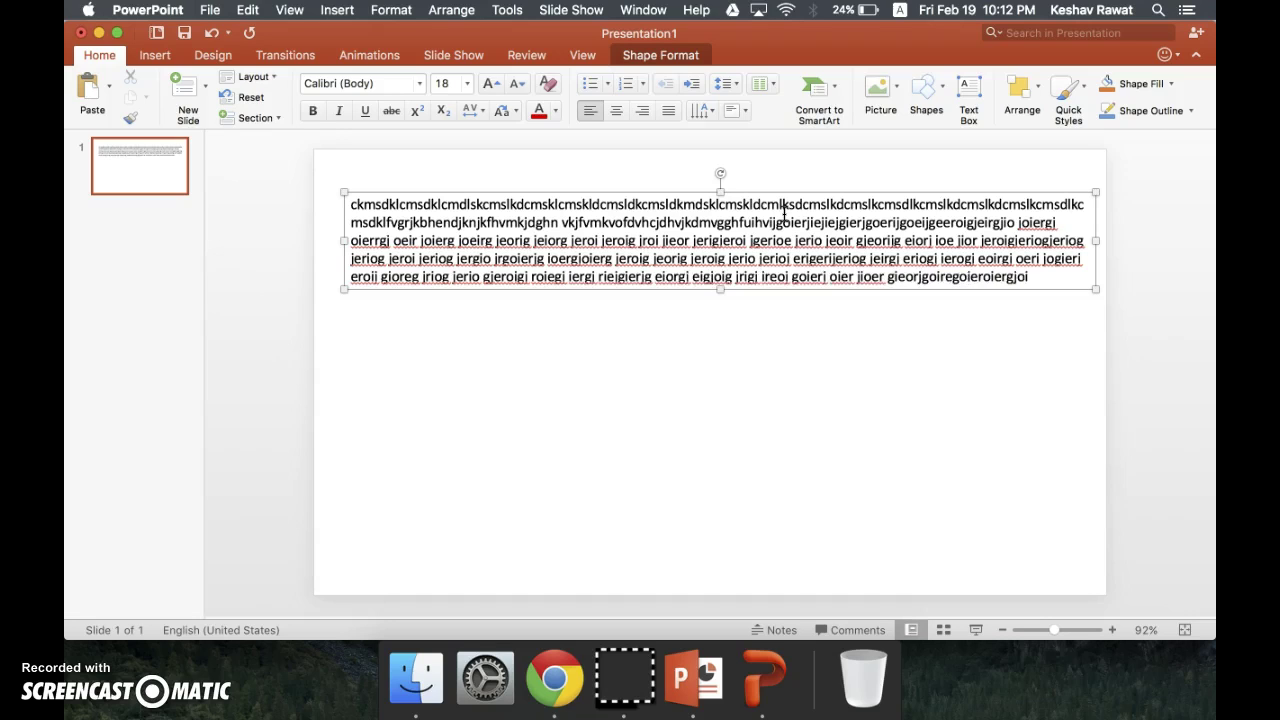
pyautogui.write('ergjoiergjoiergjoierjgioergjoijgiogjiore')
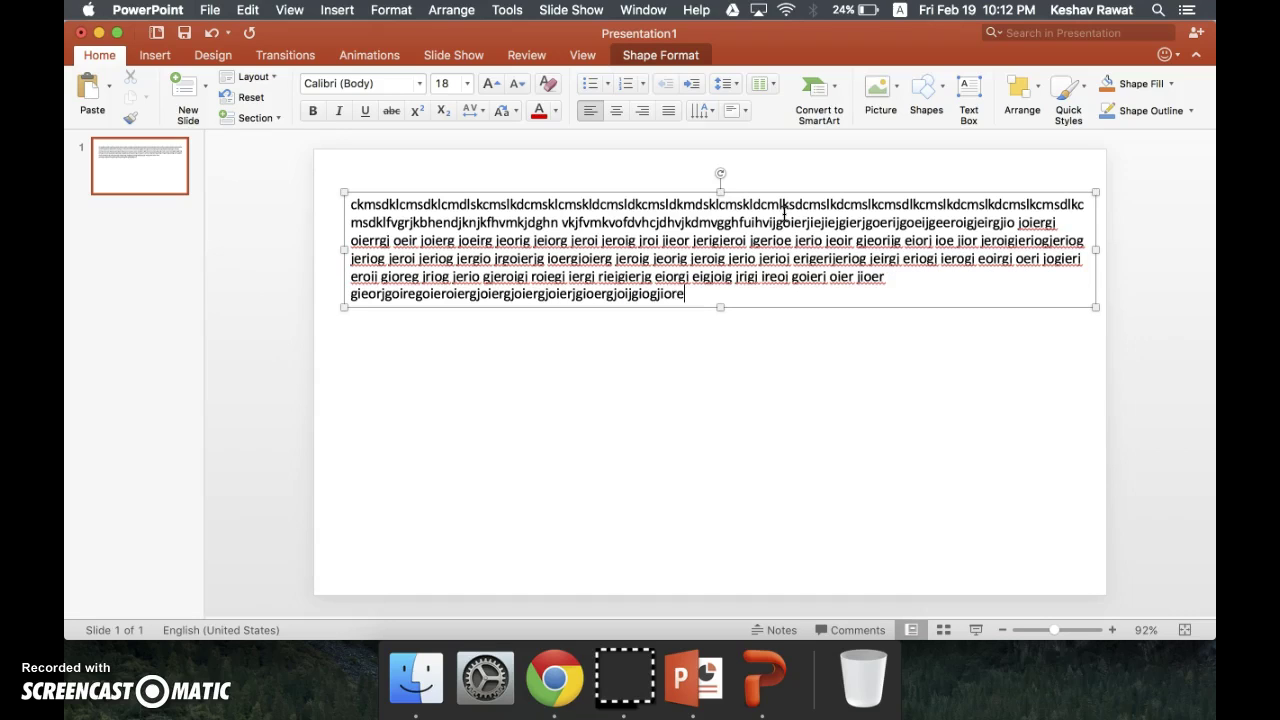
pyautogui.write('g')
pyautogui.click(785, 213)
pyautogui.write('reiogrgjeirgjierigjeireg')
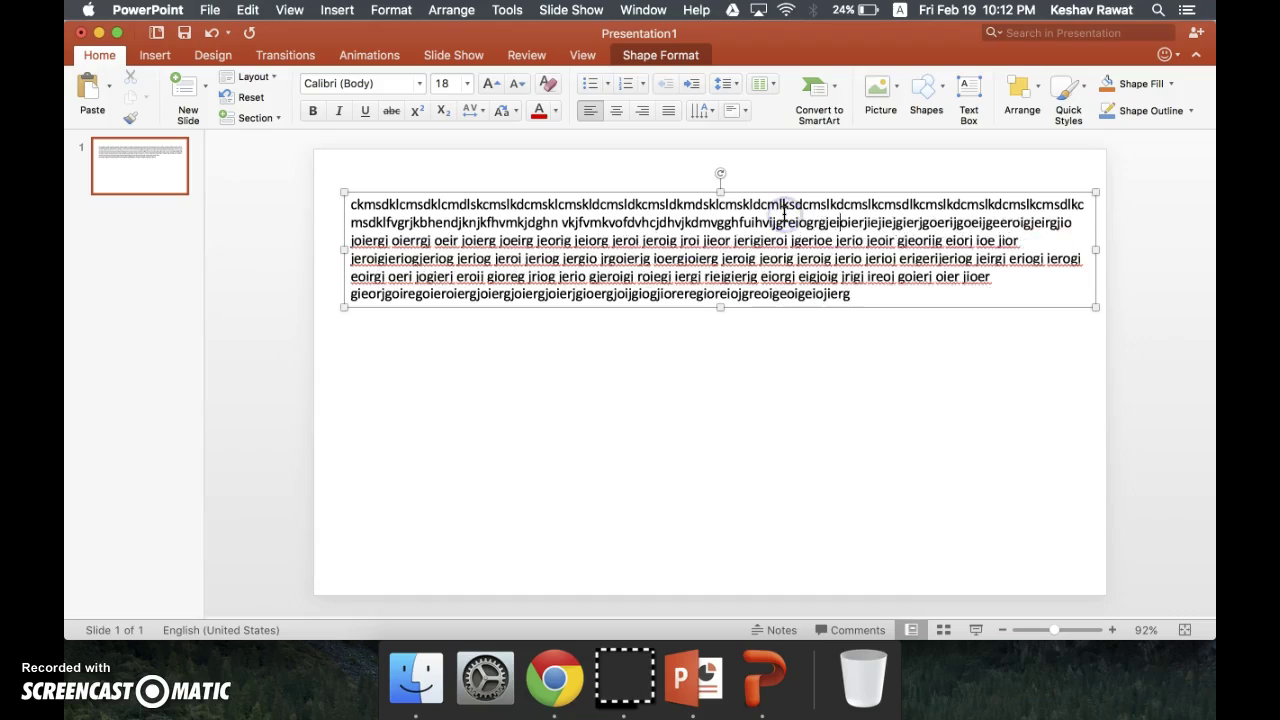
# Step: Apply the black Vapor Trail theme with coloured waves to the presentation
pyautogui.click(222, 57)
pyautogui.click(548, 116)
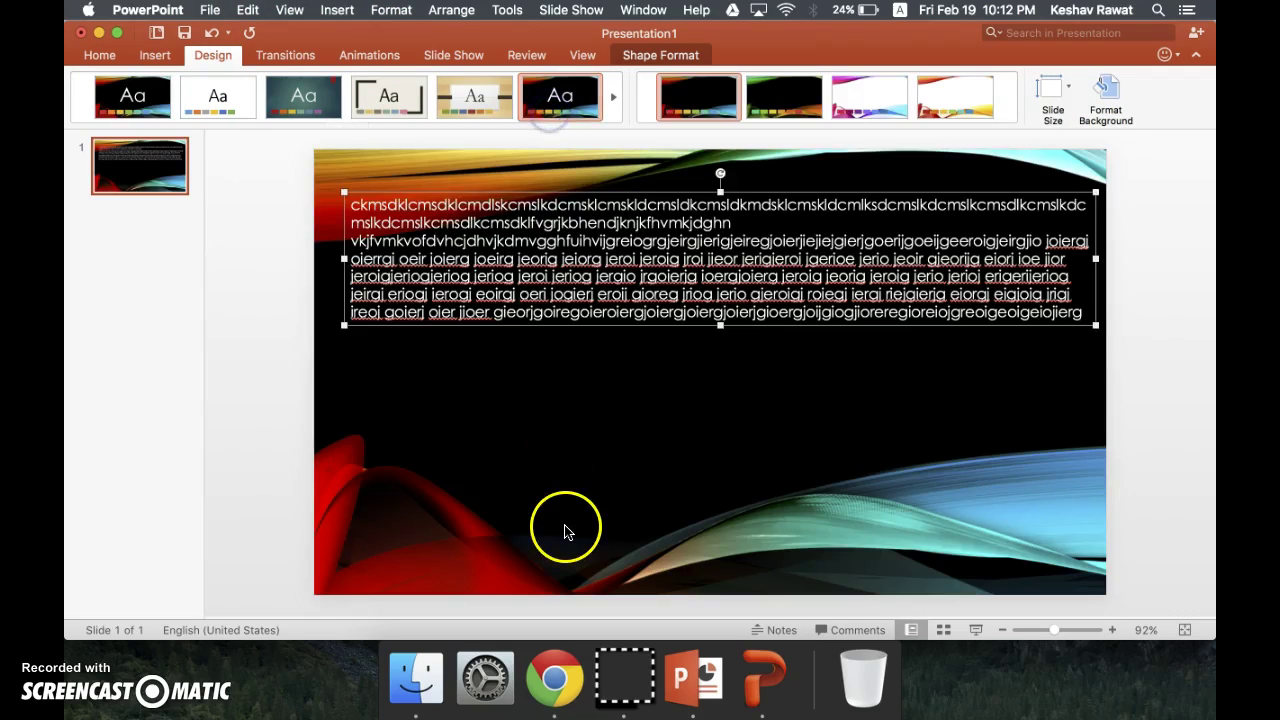
pyautogui.click(663, 191)
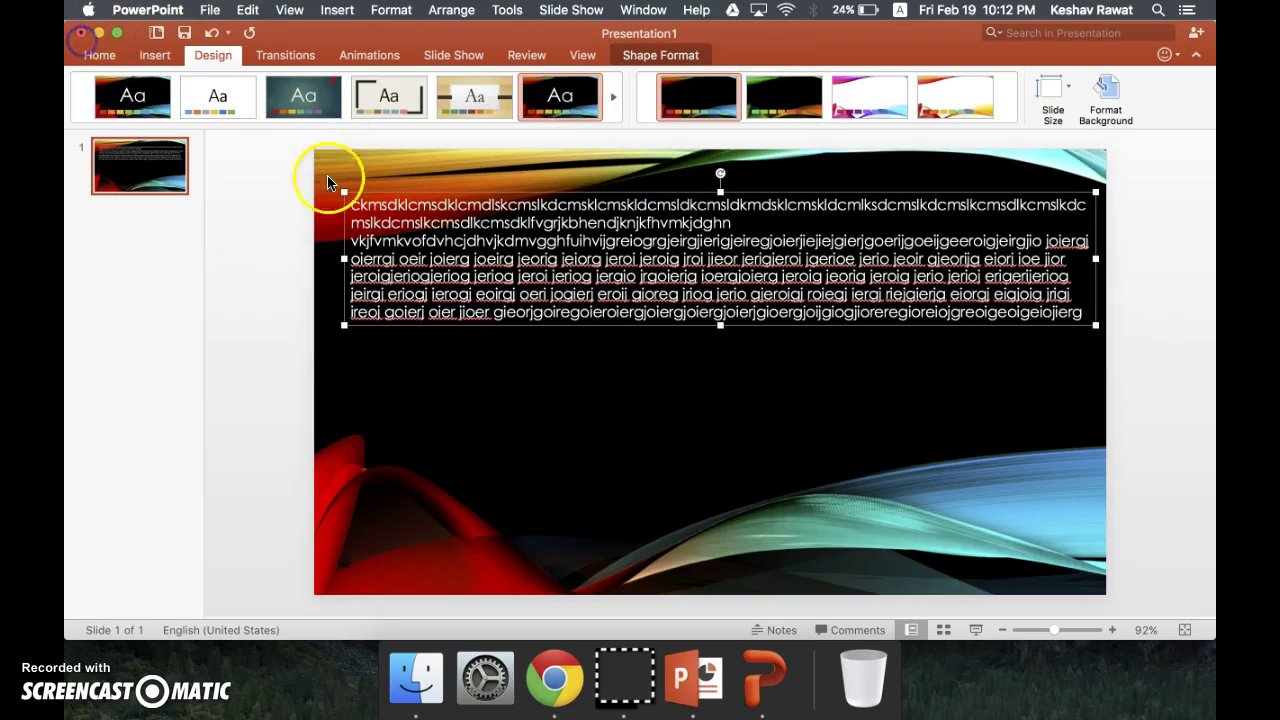
# Step: Close the open presentations in both PowerPoint versions without saving the changes
pyautogui.click(81, 34)
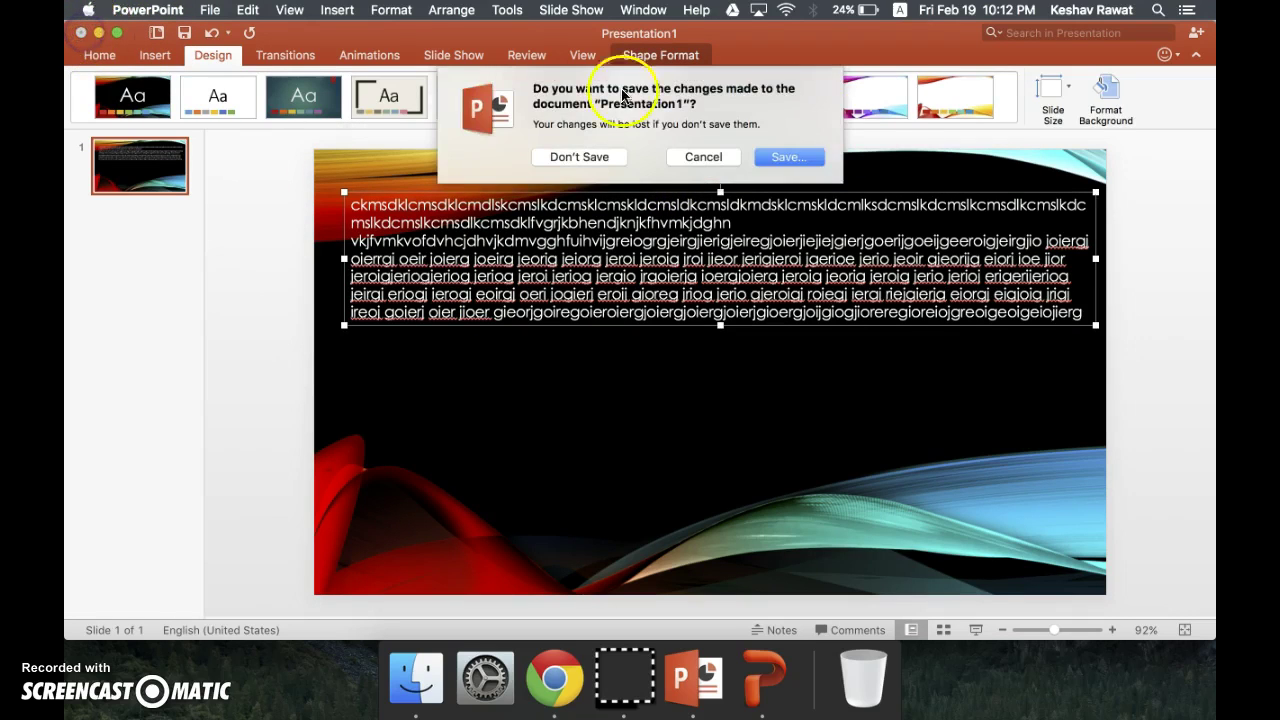
pyautogui.click(592, 157)
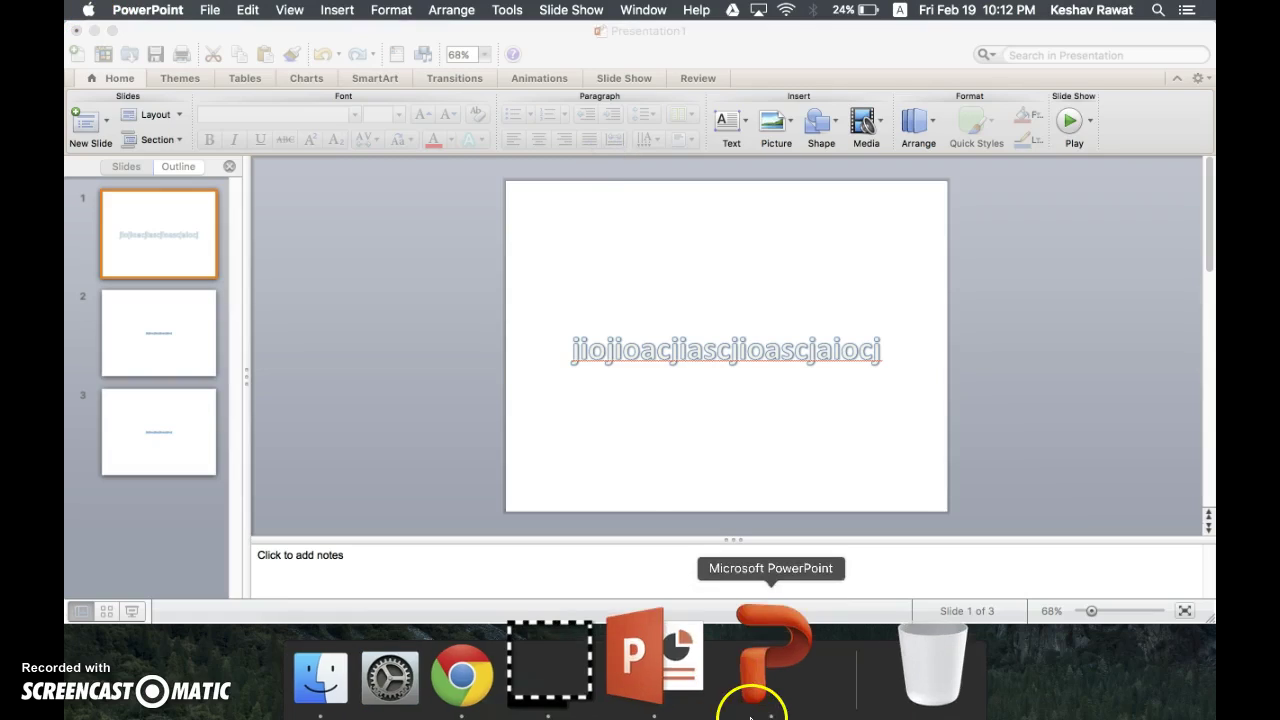
pyautogui.click(77, 33)
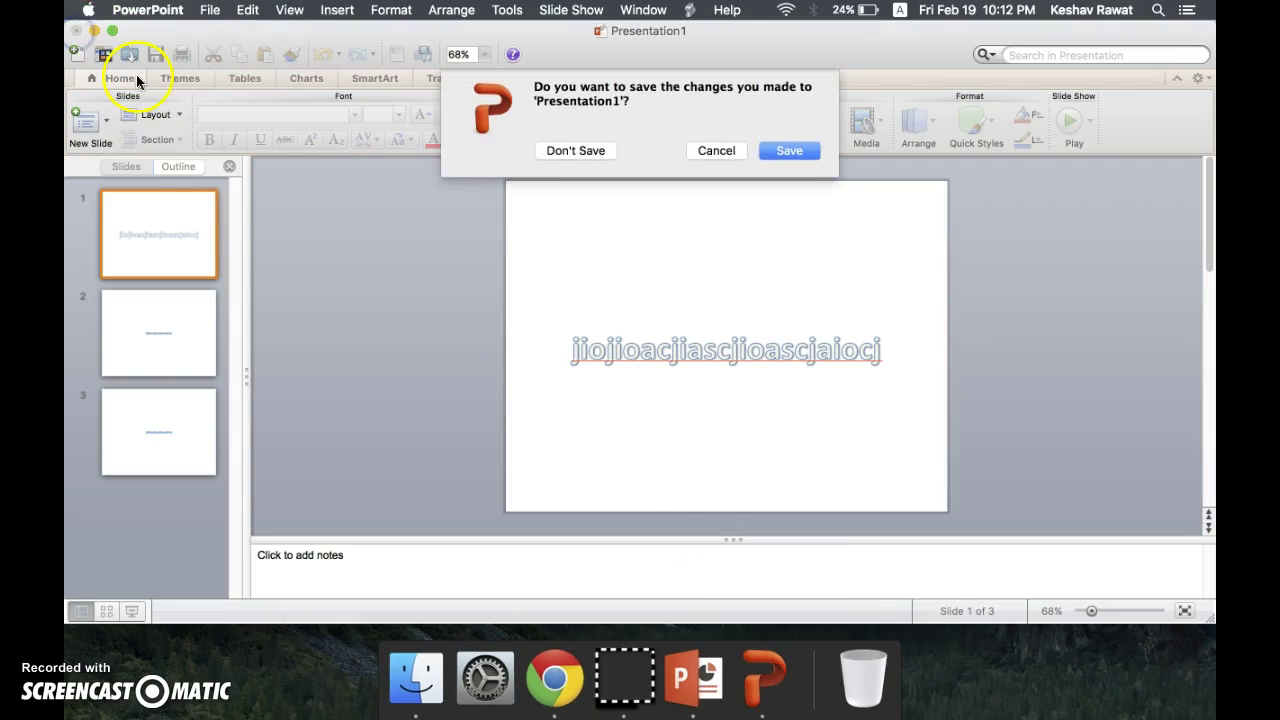
pyautogui.click(564, 154)
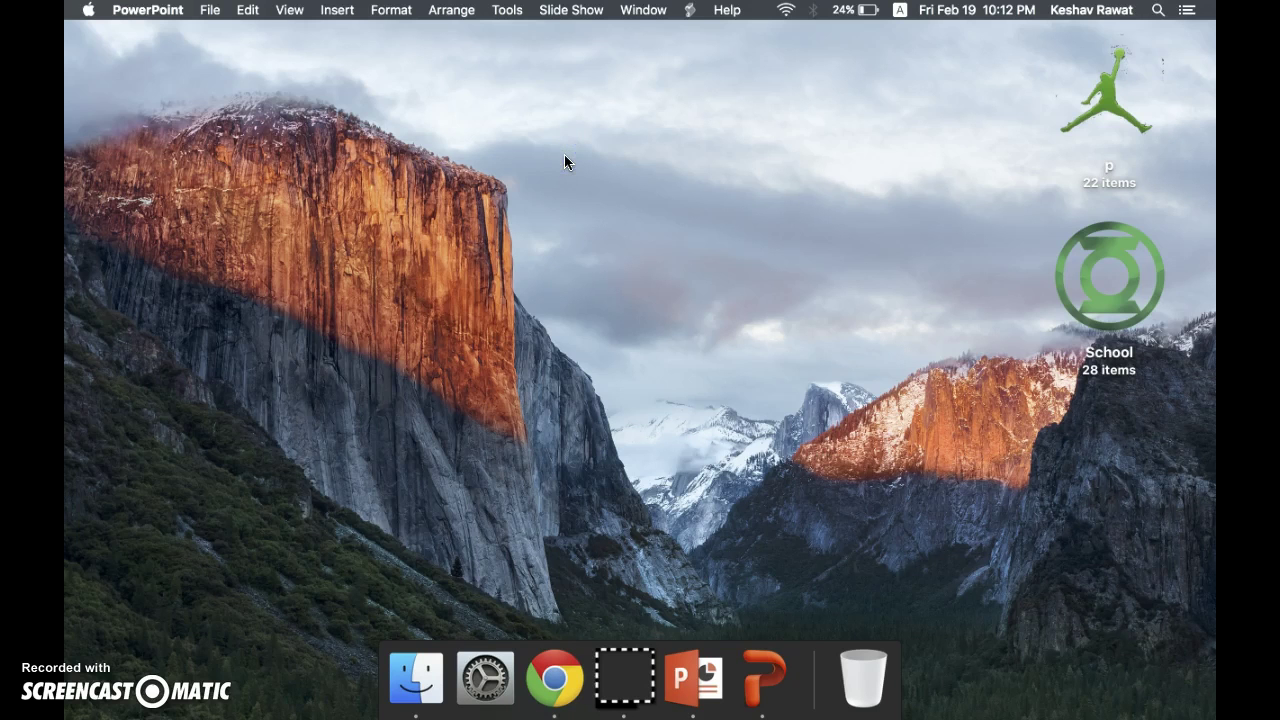
# Step: Quit both the newer and the older version of PowerPoint
pyautogui.rightClick(693, 678)
pyautogui.click(705, 560)
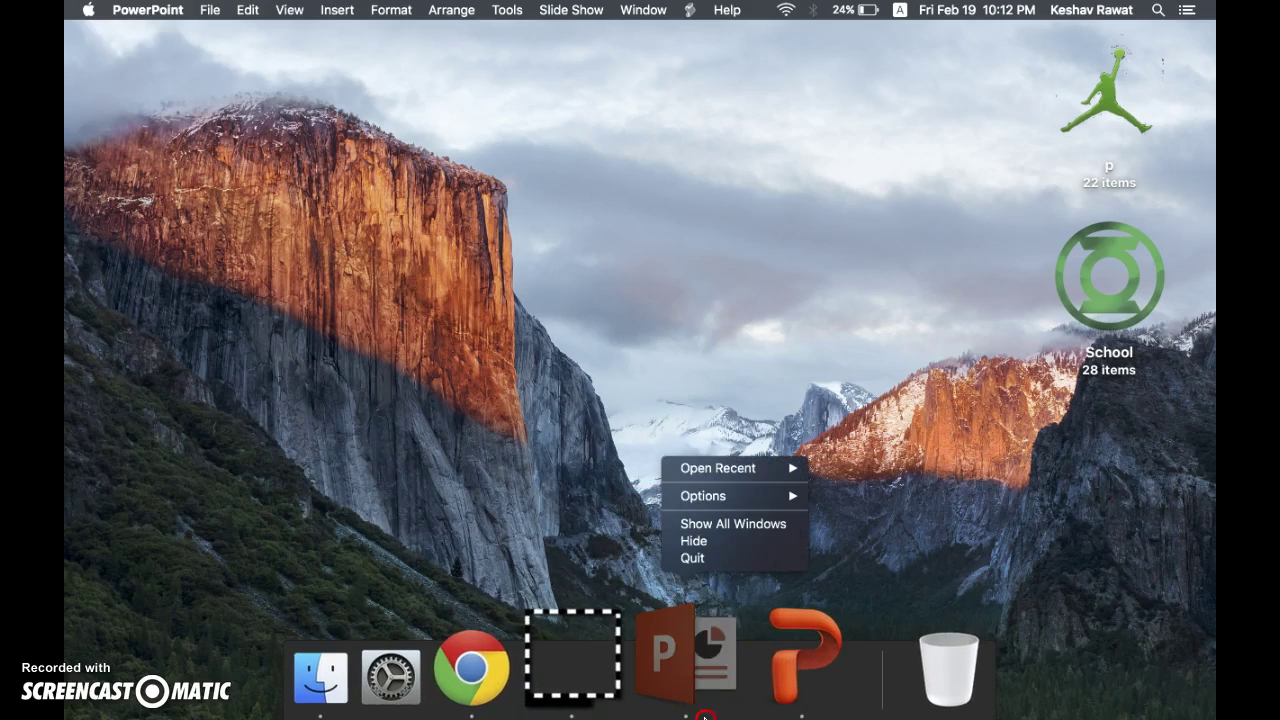
pyautogui.click(726, 560)
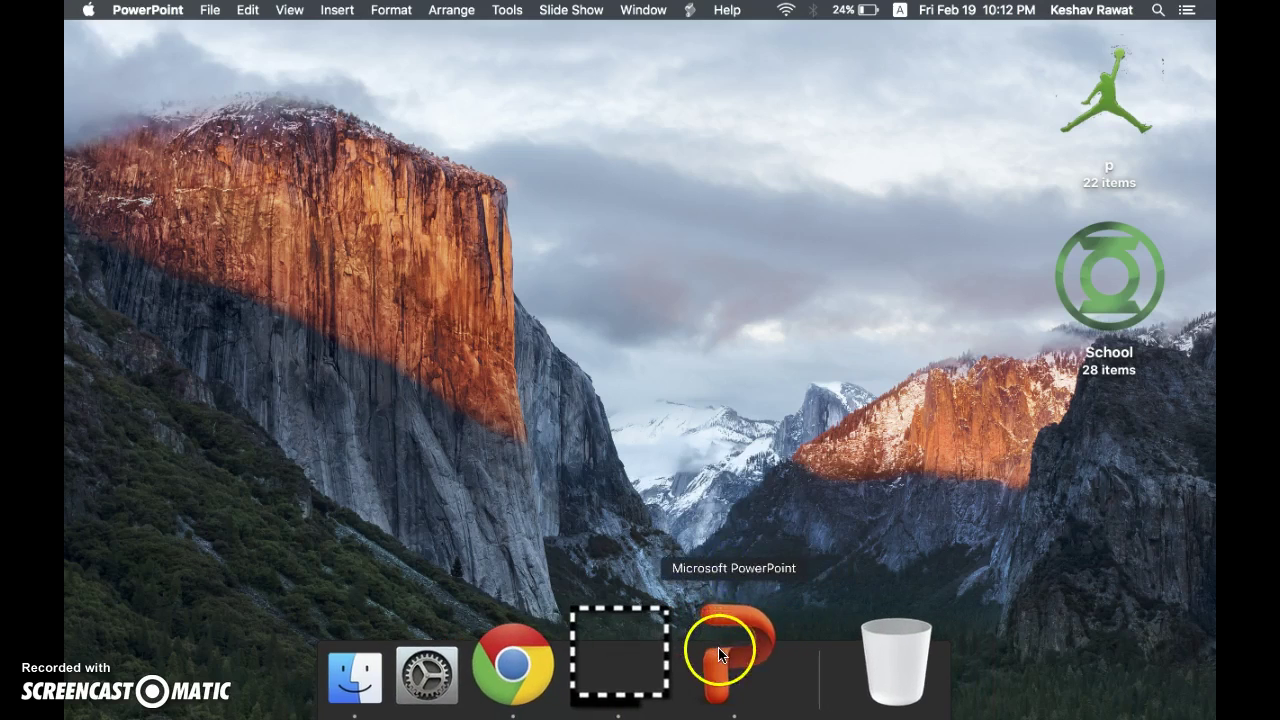
pyautogui.rightClick(718, 647)
pyautogui.click(751, 563)
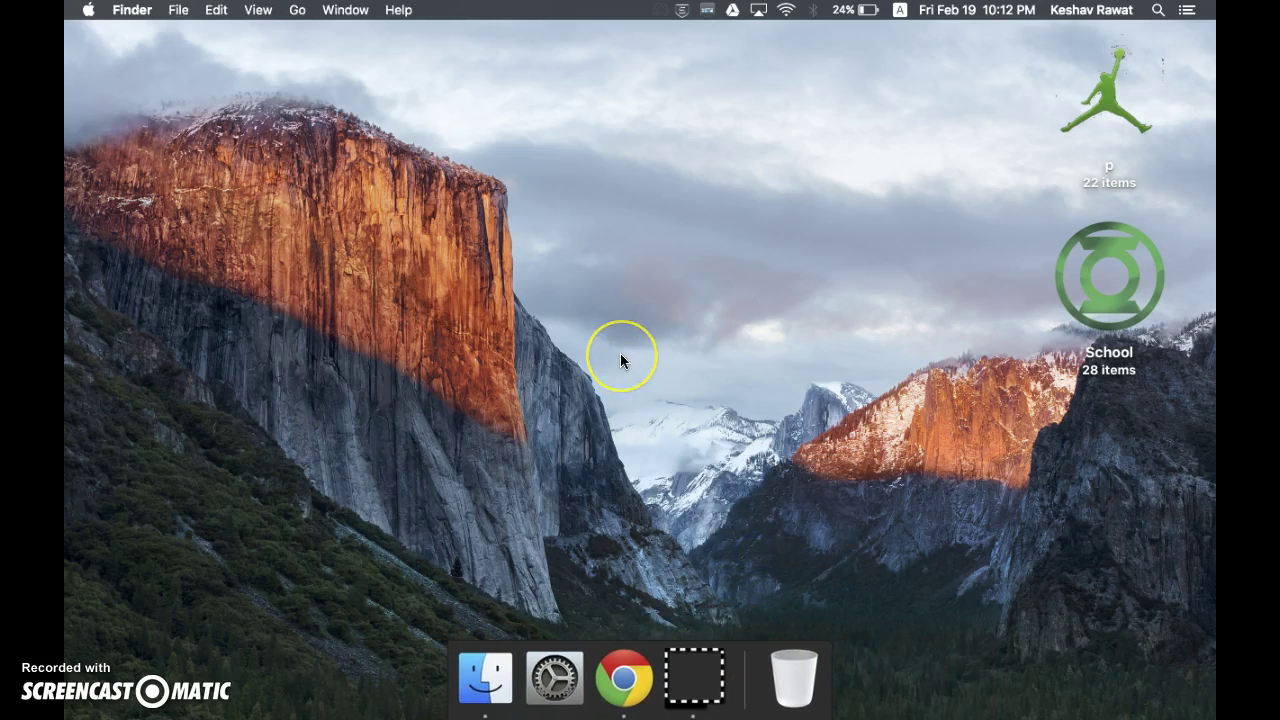
# Step: Search the Mac for "outl", open the newer Microsoft Outlook and always allow it access to the keychain item
pyautogui.press('super+space')
pyautogui.press('BackSpace')
pyautogui.write('outl')
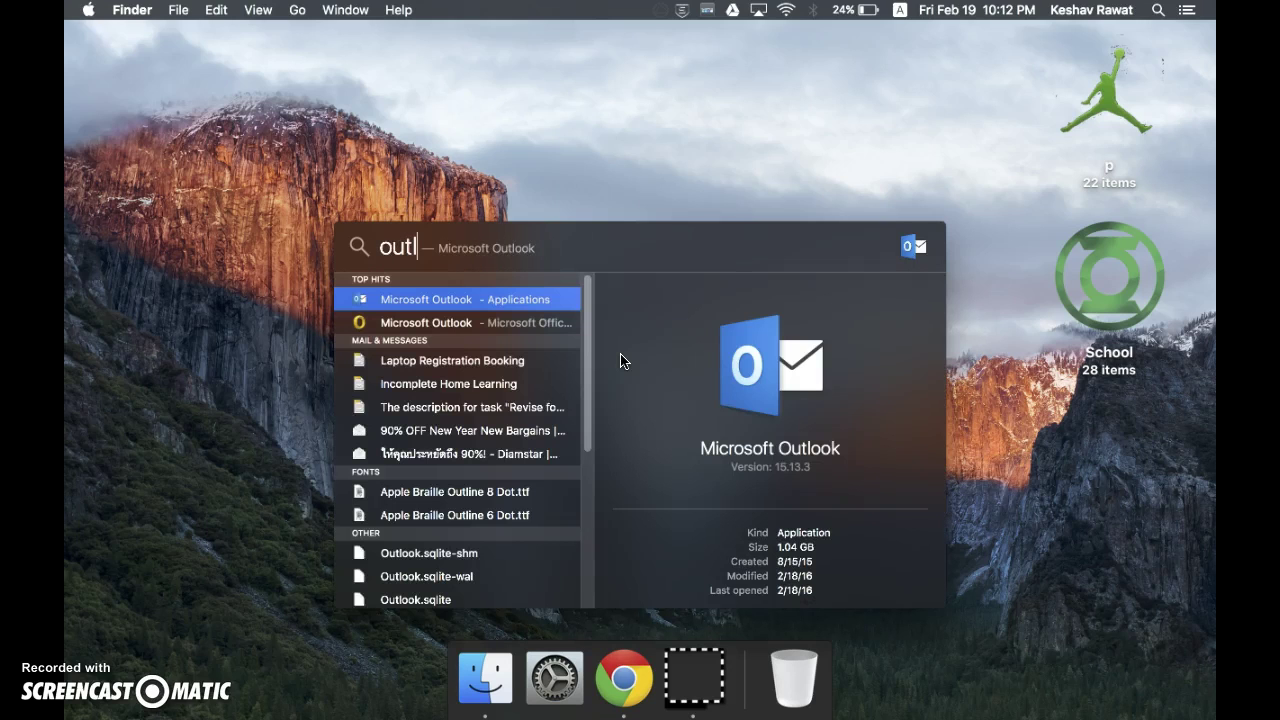
pyautogui.doubleClick(447, 299)
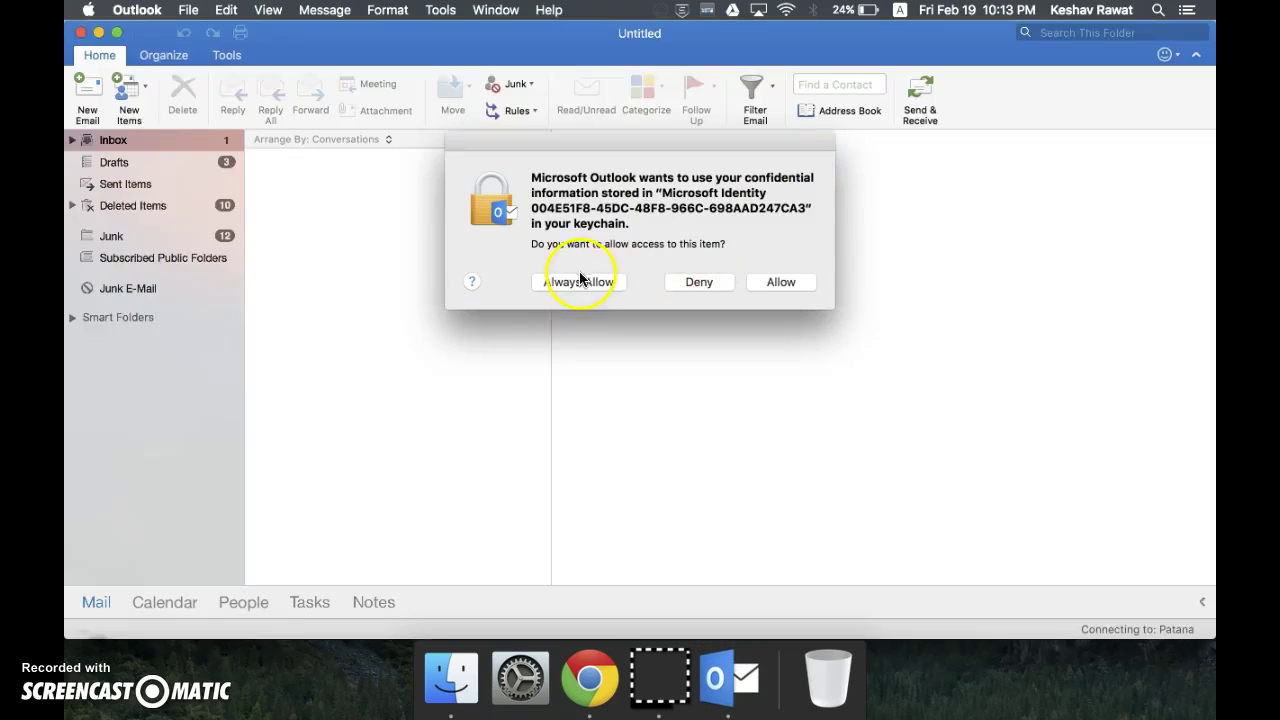
pyautogui.click(589, 280)
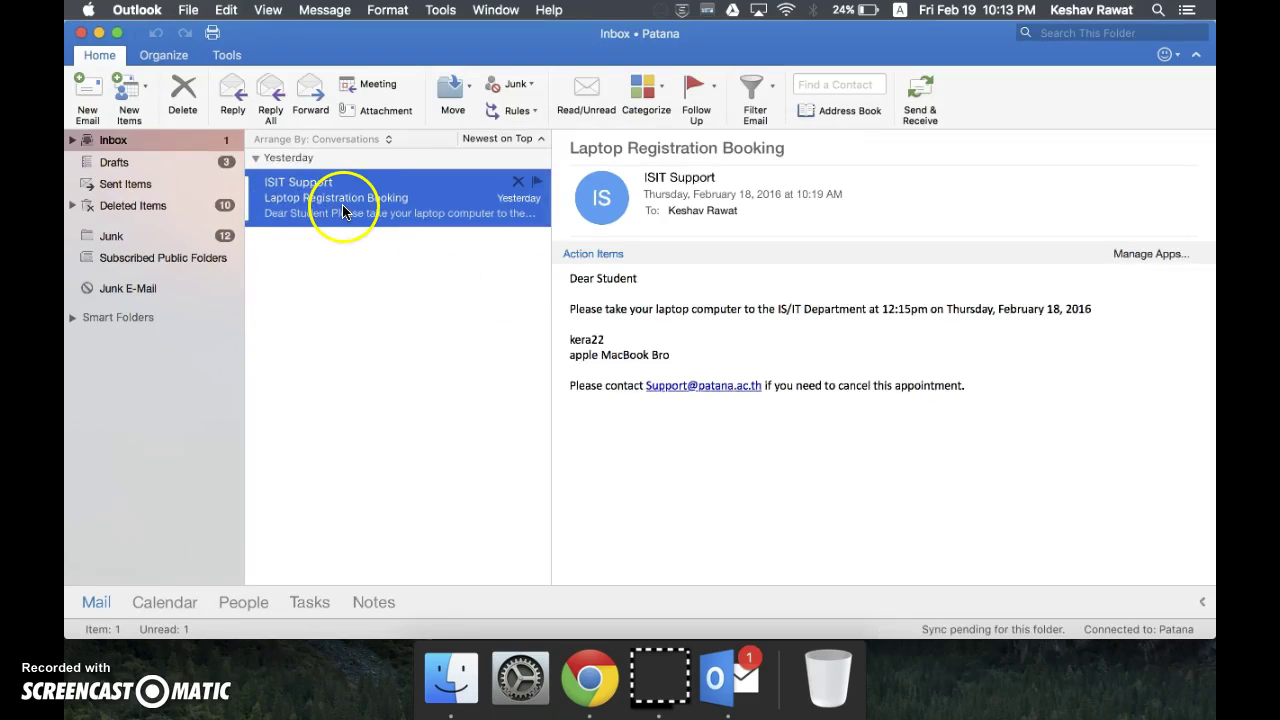
# Step: Delete the Laptop Registration Booking email from the inbox, and close and quit the desktop Outlook
pyautogui.click(517, 181)
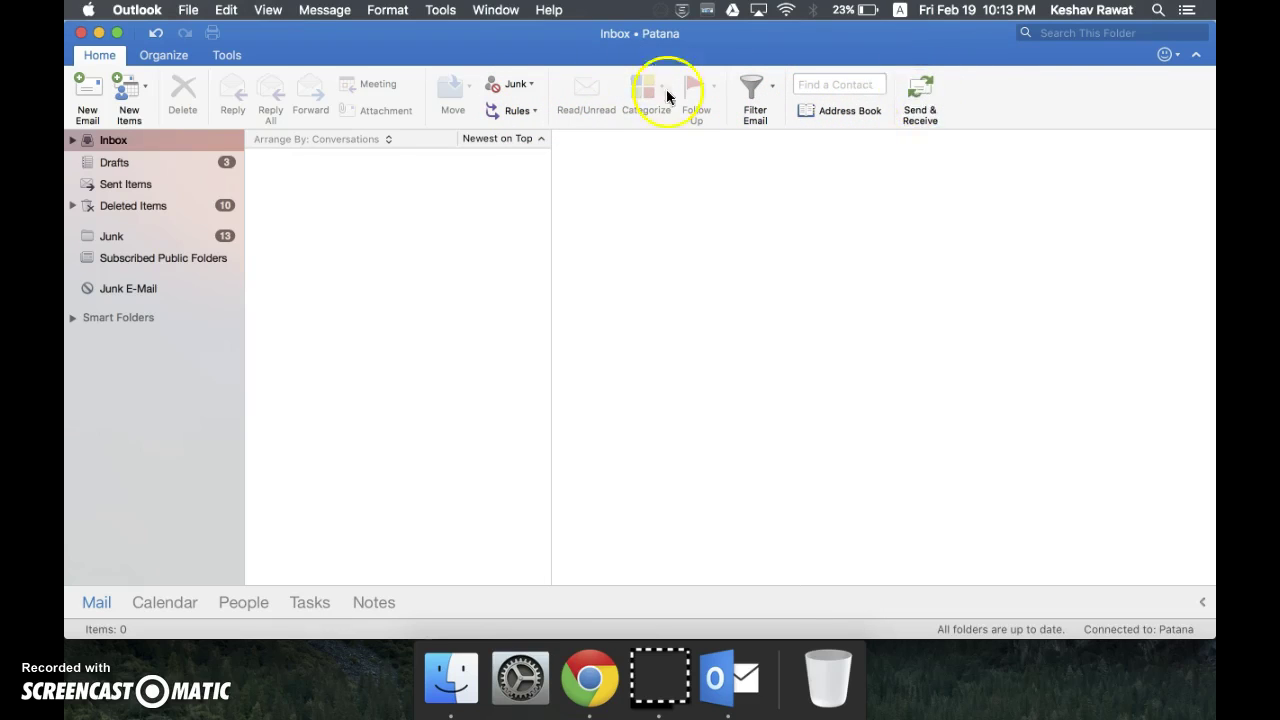
pyautogui.click(82, 33)
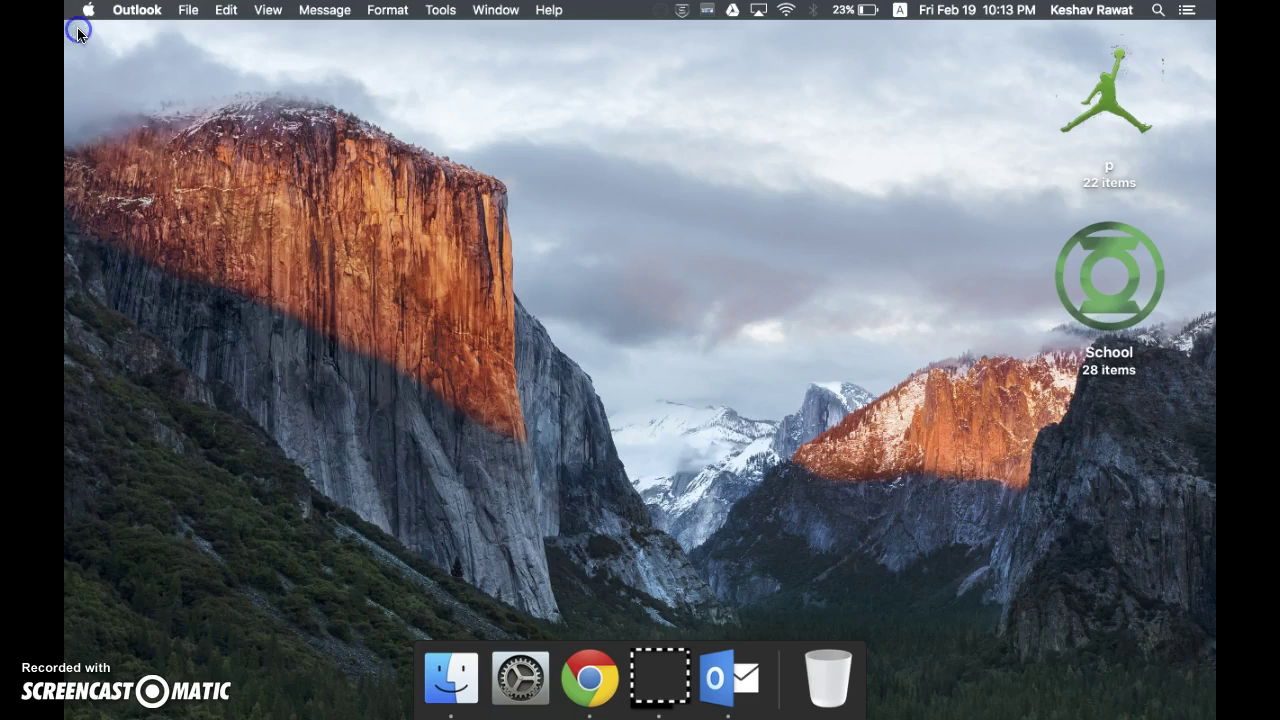
pyautogui.rightClick(743, 716)
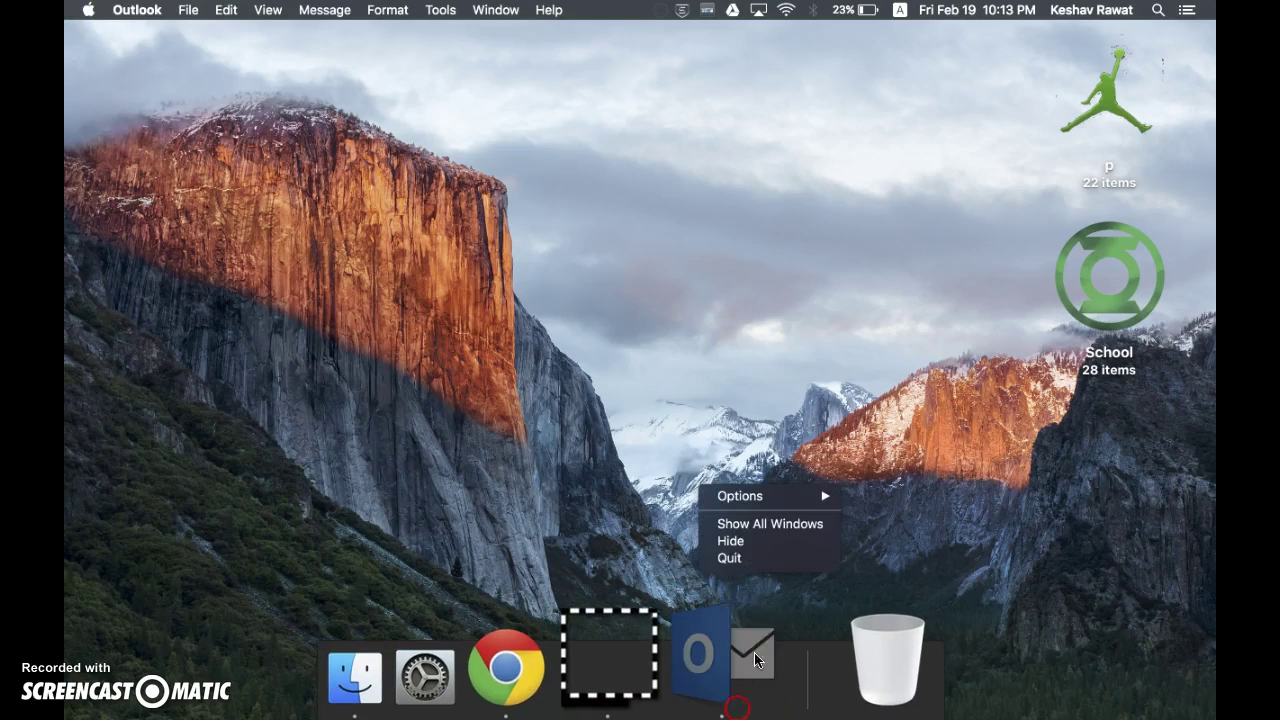
pyautogui.click(766, 563)
# Step: Switch to Chrome and sign in to the school's Outlook Web App mailbox
pyautogui.click(600, 686)
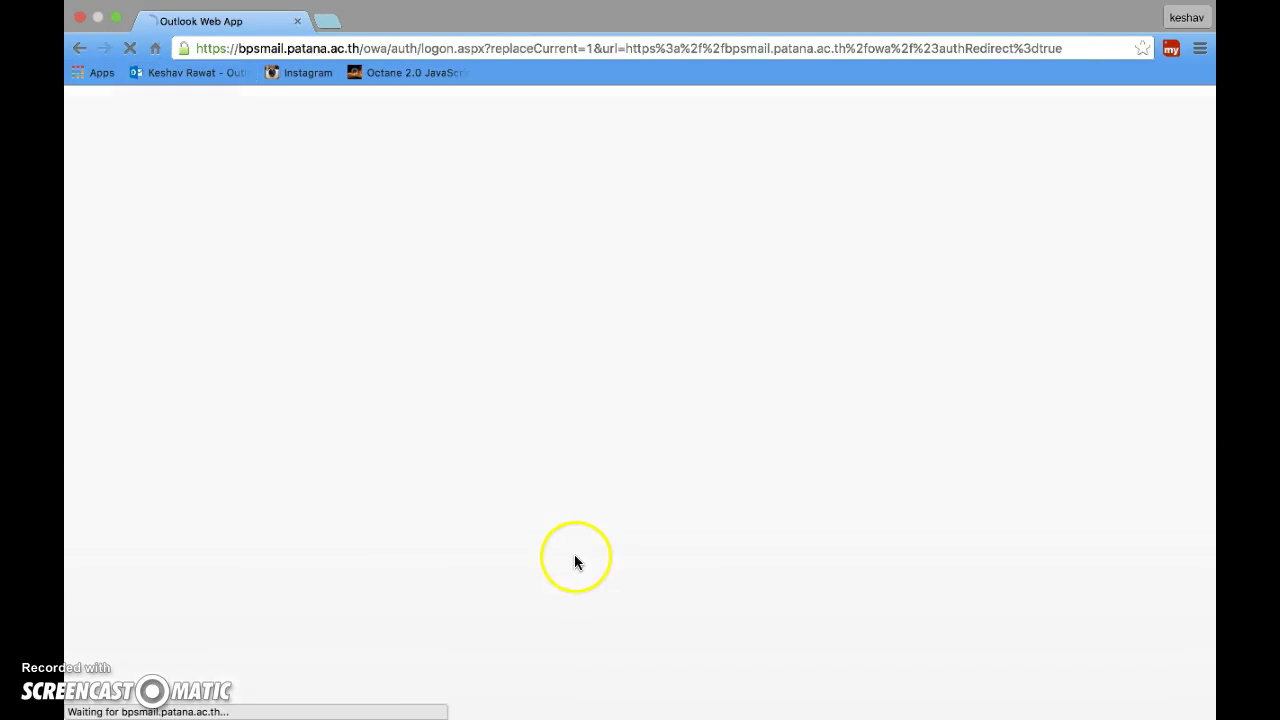
pyautogui.click(684, 470)
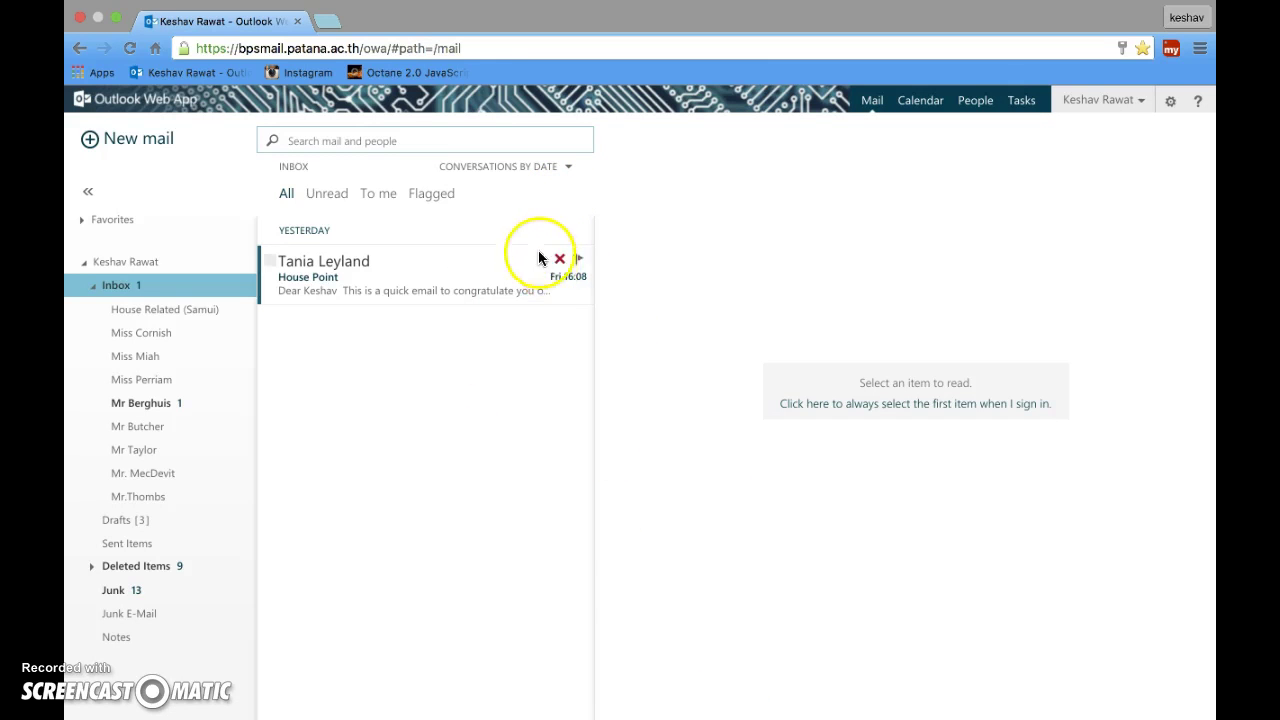
# Step: Move the House Point email from the inbox into the House Related (Samui) folder
pyautogui.moveTo(487, 263); pyautogui.dragTo(183, 302)
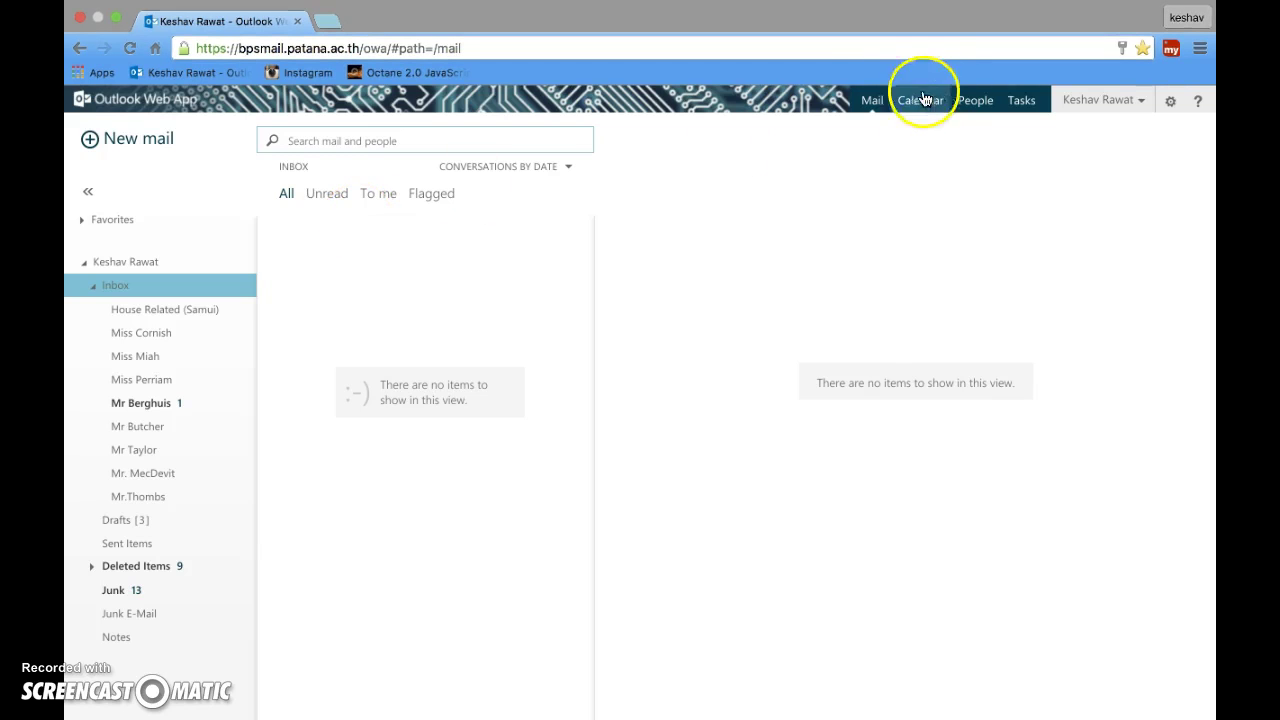
pyautogui.click(570, 164)
pyautogui.click(315, 205)
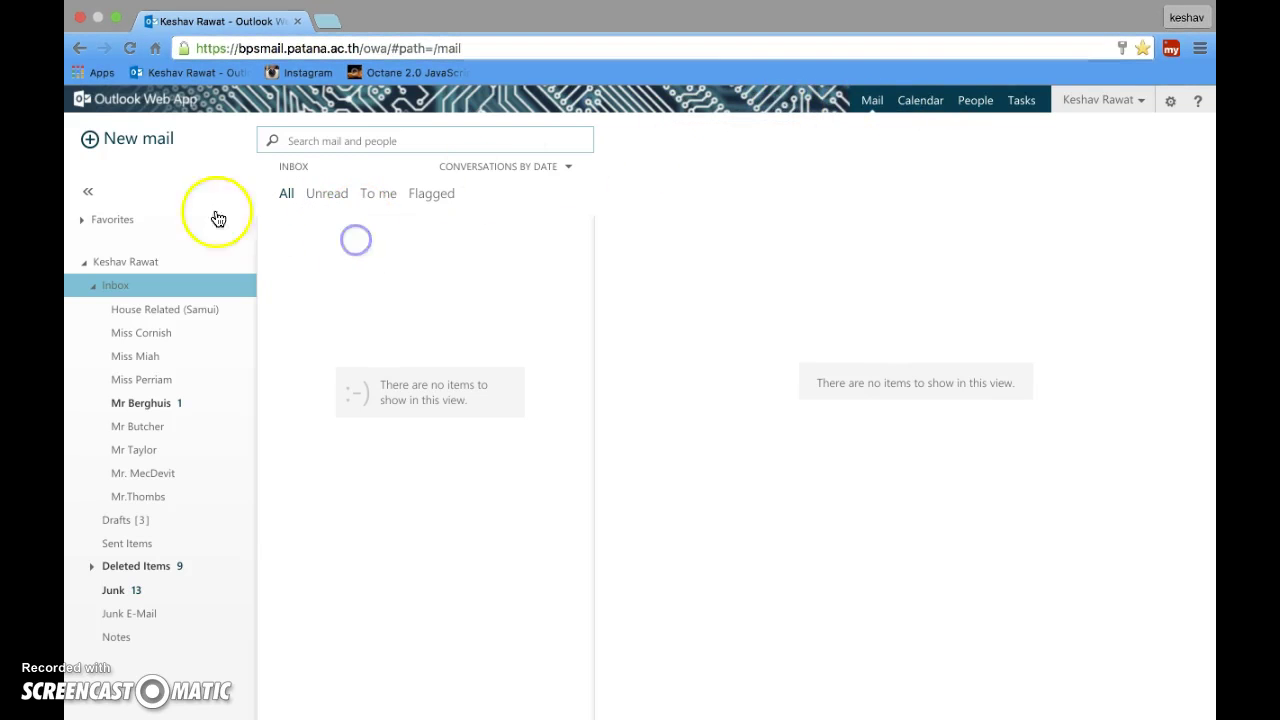
# Step: Start a new blank email, leave it unsent and close the Outlook Web App tab to return to the desktop
pyautogui.click(144, 138)
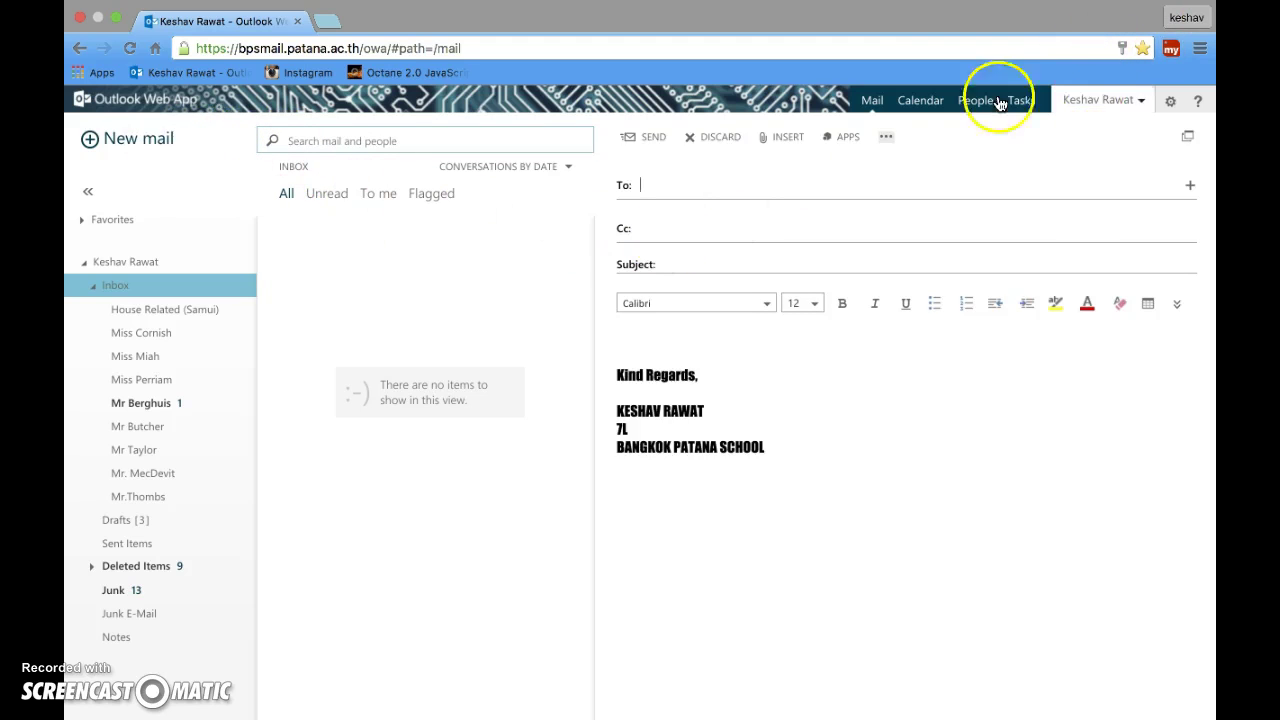
pyautogui.click(294, 21)
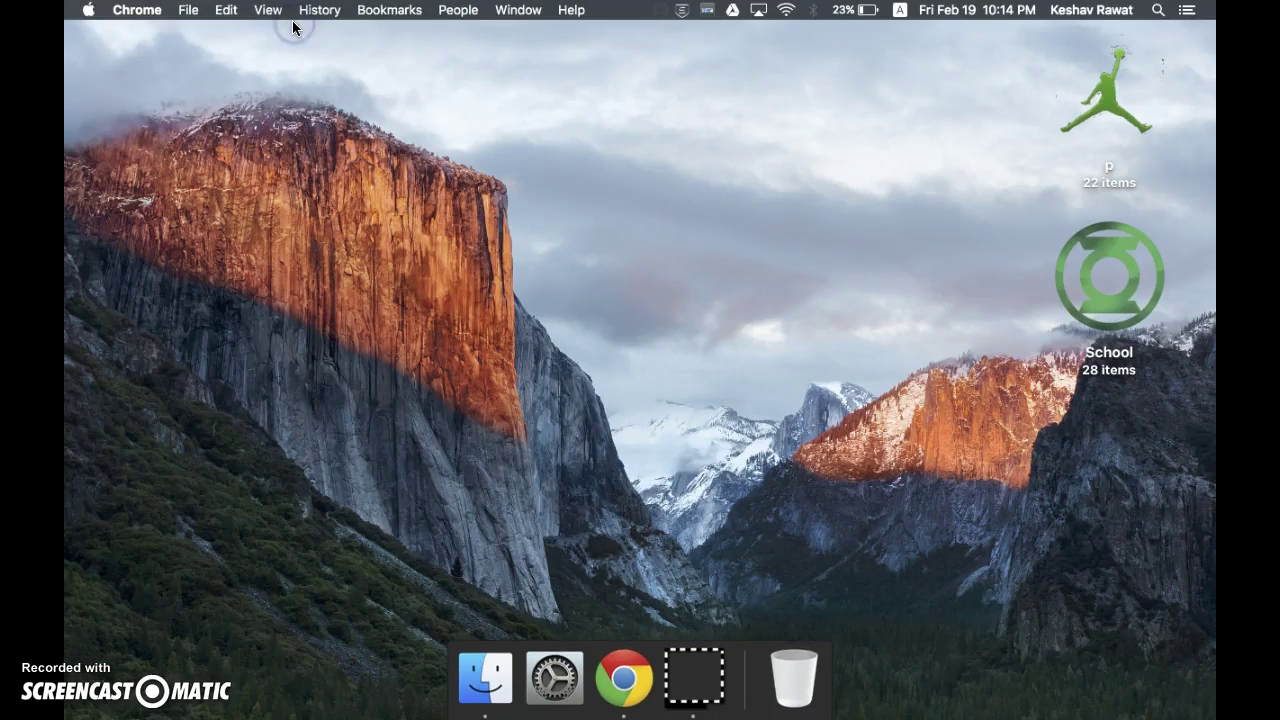
pyautogui.click(291, 23)
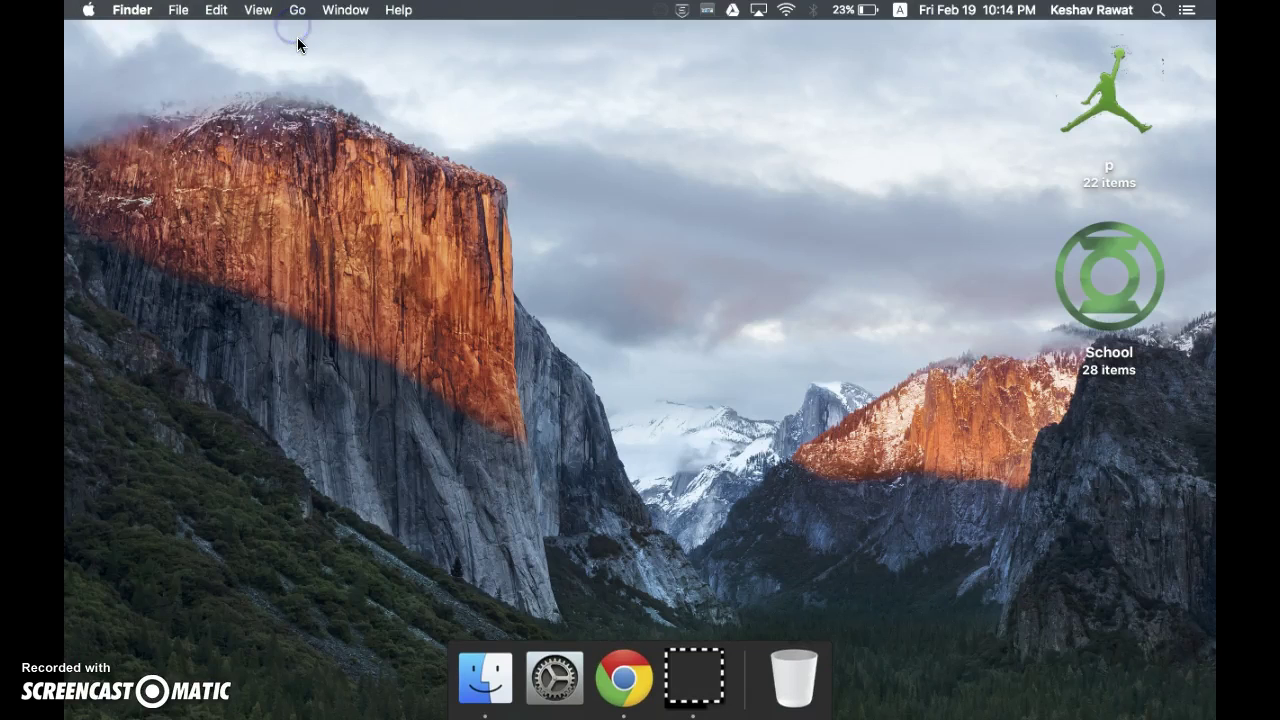